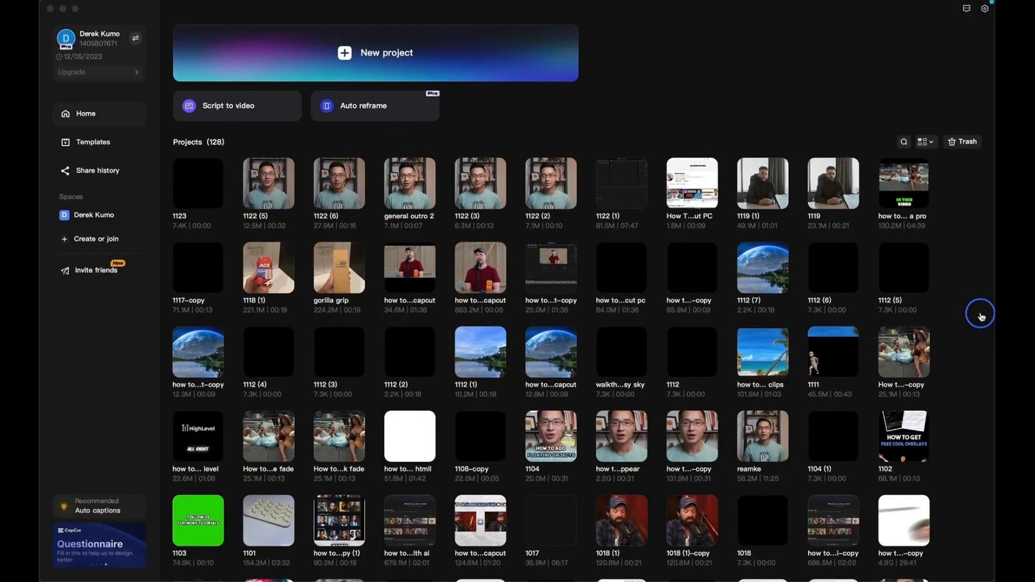
Create a new video project
left_click(440, 55)
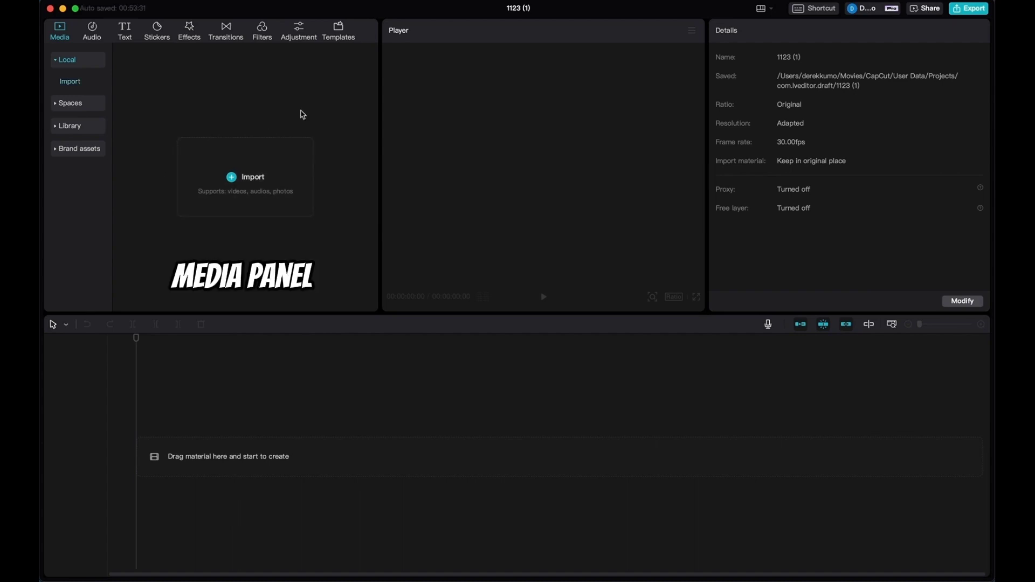
Look through the stock media library and the audio, text, sticker, effect, transition, adjustment and filter collections
left_click(55, 126)
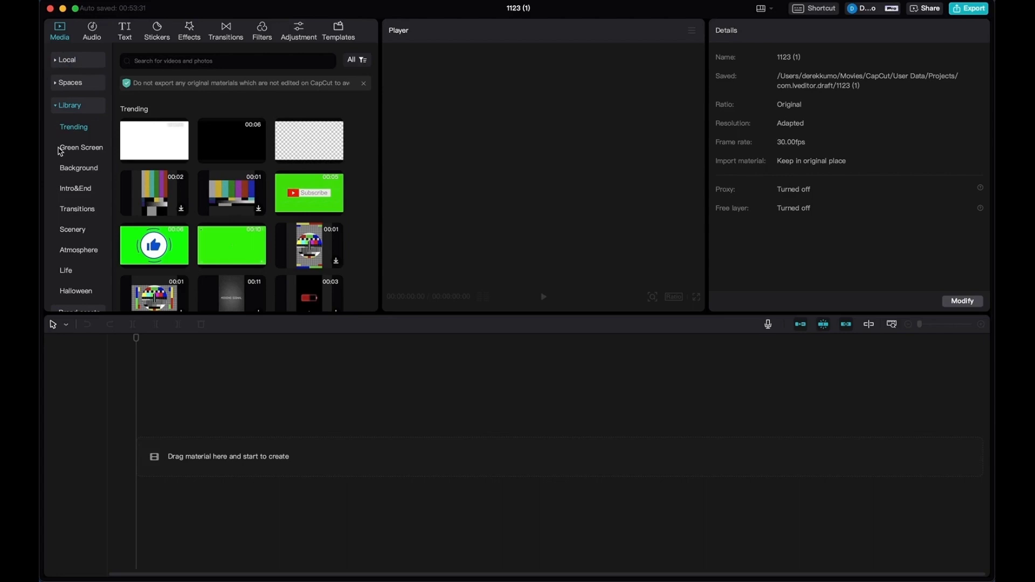
left_click(92, 31)
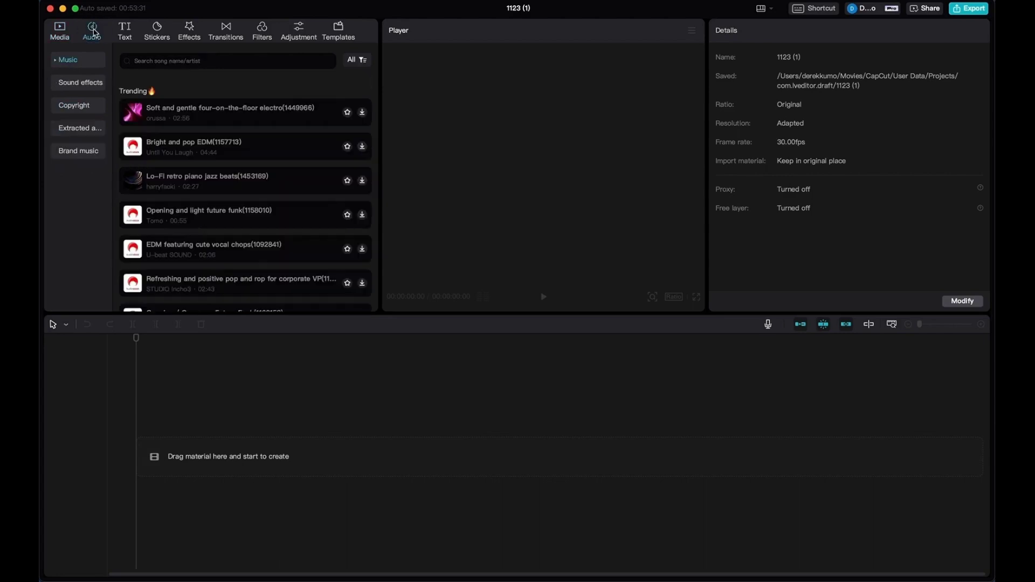
left_click(124, 33)
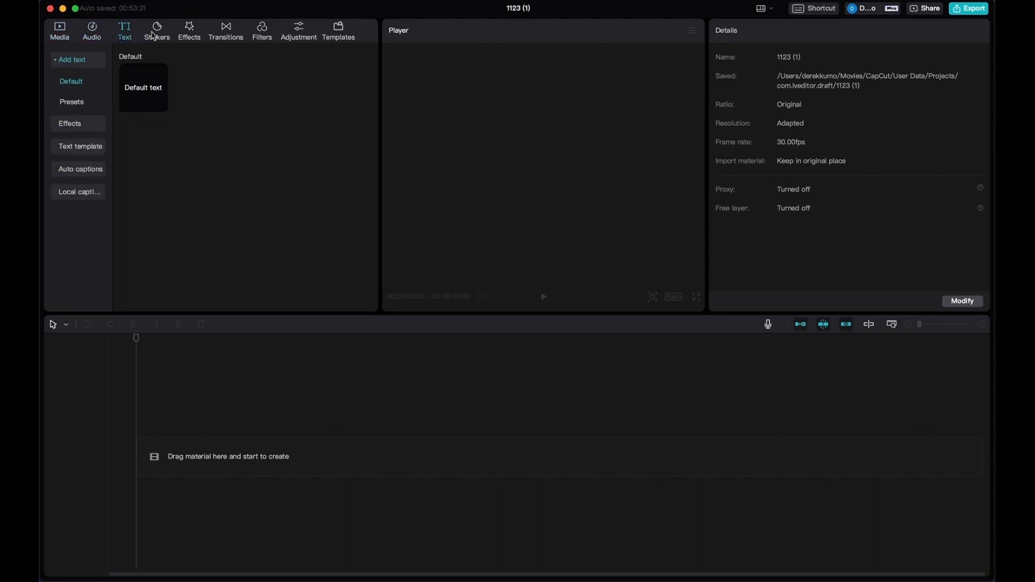
left_click(156, 35)
left_click(190, 32)
left_click(228, 33)
left_click(290, 41)
left_click(261, 34)
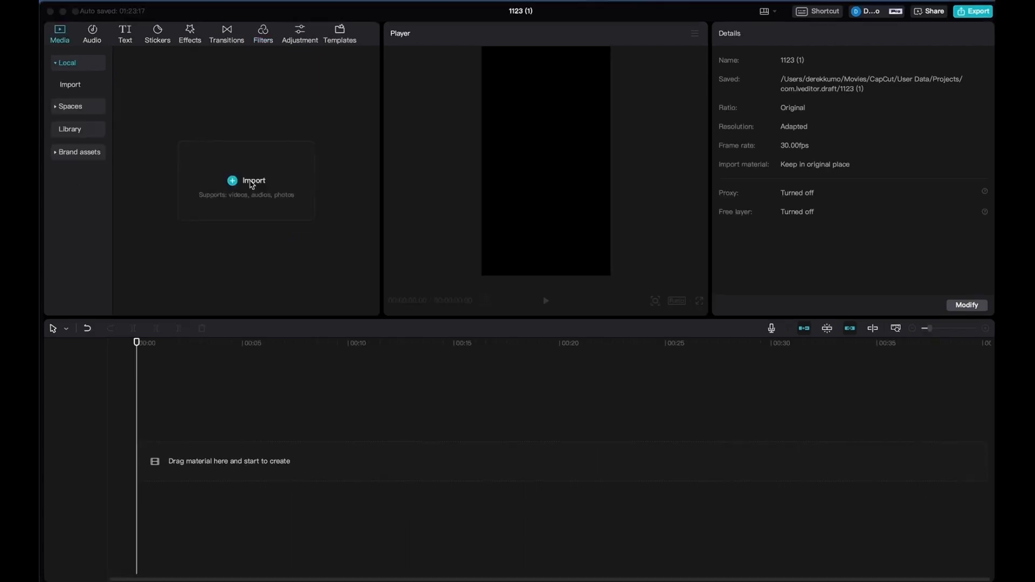
Import intro.mov from the For editor folder and place it on the timeline
left_click(250, 180)
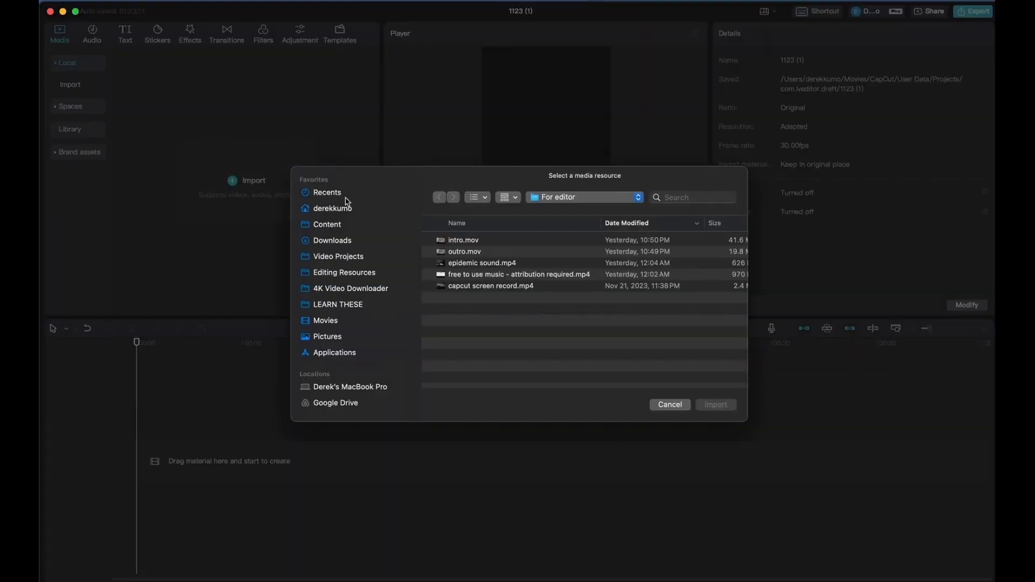
double_click(455, 240)
left_click_drag(154, 114, 294, 492)
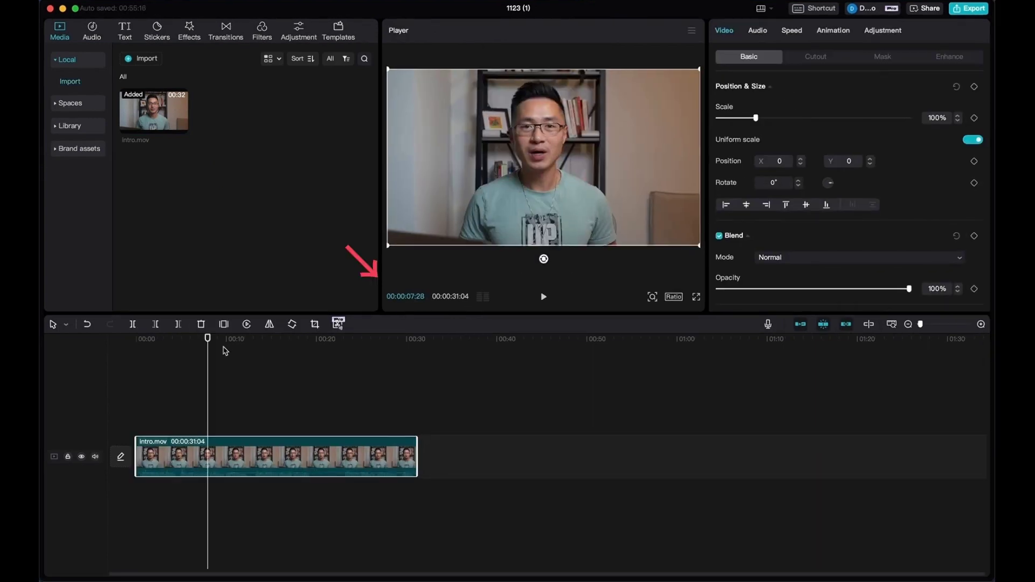
Scrub through intro.mov on the timeline and view its preview full screen from the start
left_click_drag(208, 340, 223, 340)
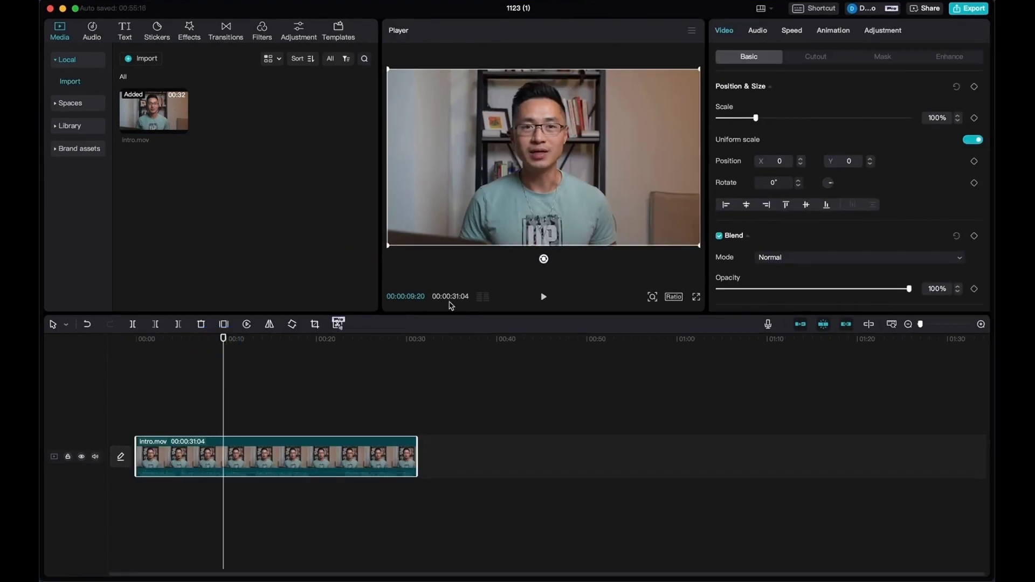
left_click_drag(411, 337, 420, 338)
key("Home")
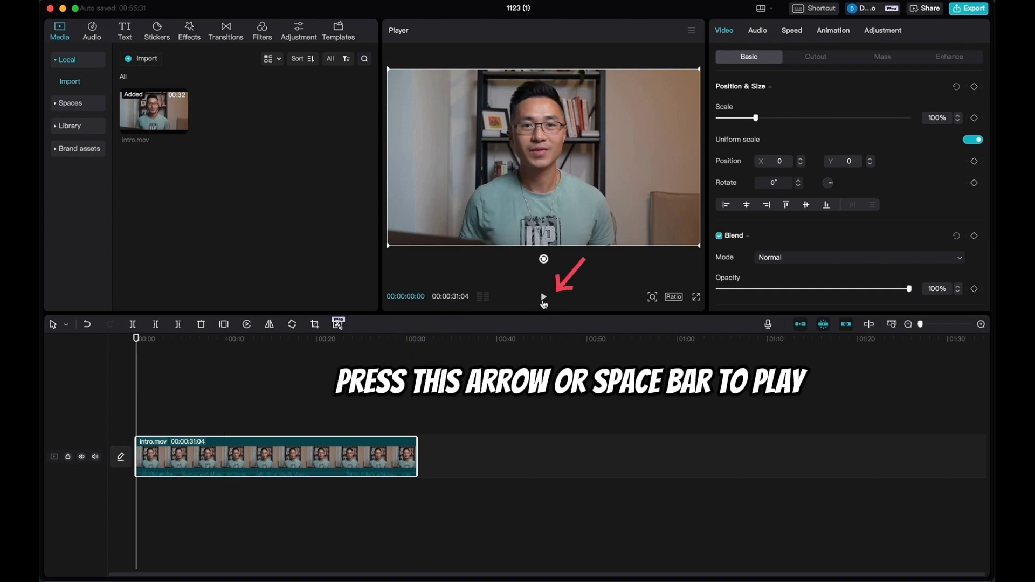
left_click(697, 297)
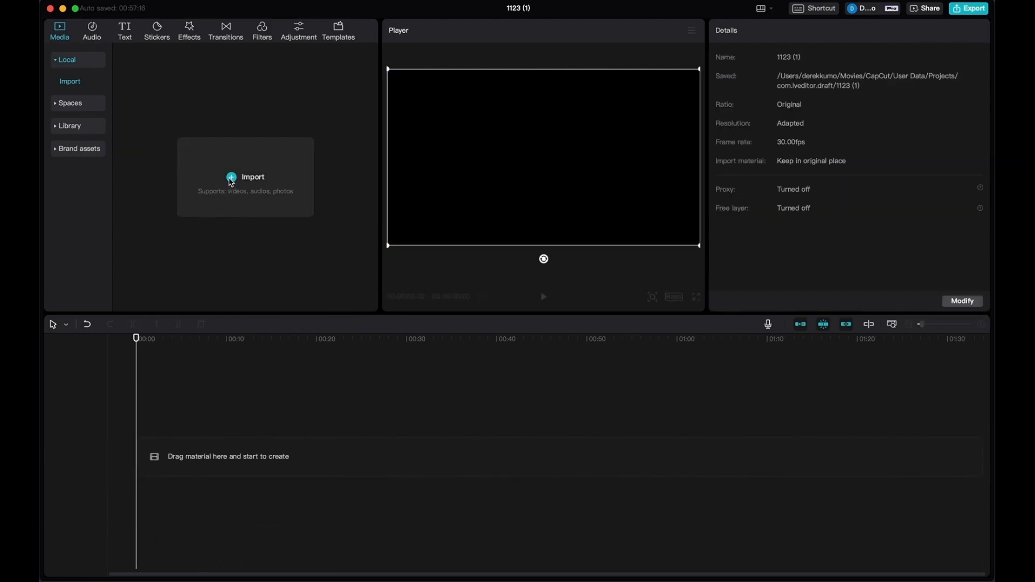
Import intro.mov and outro.mov together from the For editor folder into the project's media
left_click(232, 178)
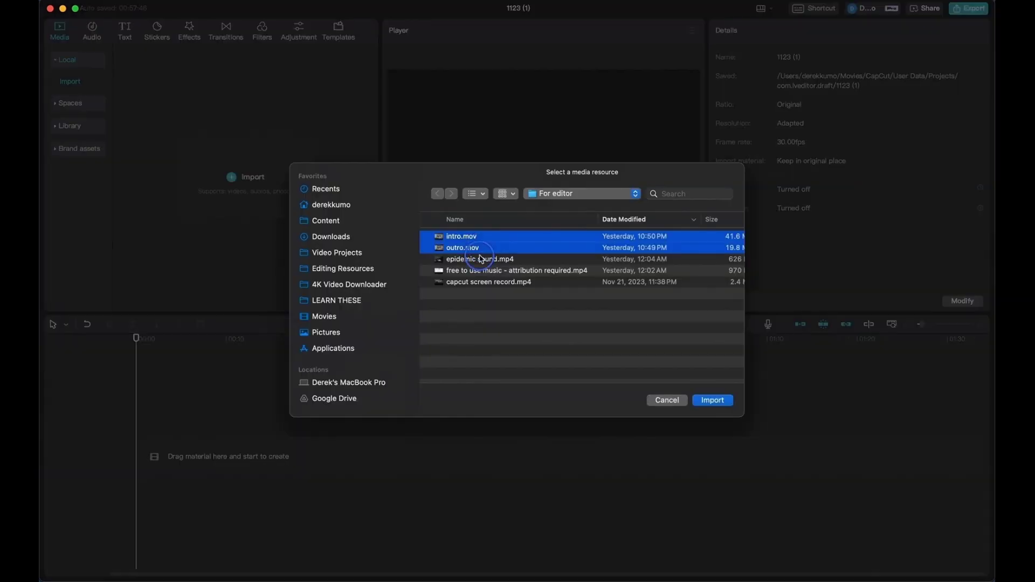
left_click(469, 236)
left_click(480, 249, "shift")
left_click_drag(480, 249, 260, 131)
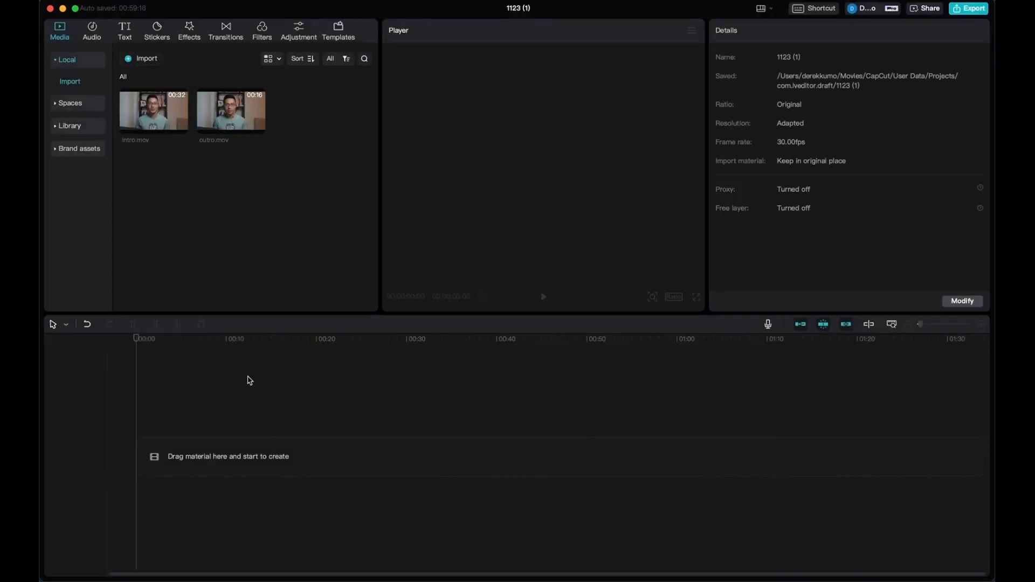
Add intro.mov to the main track at the start of the timeline
mouse_move(184, 130)
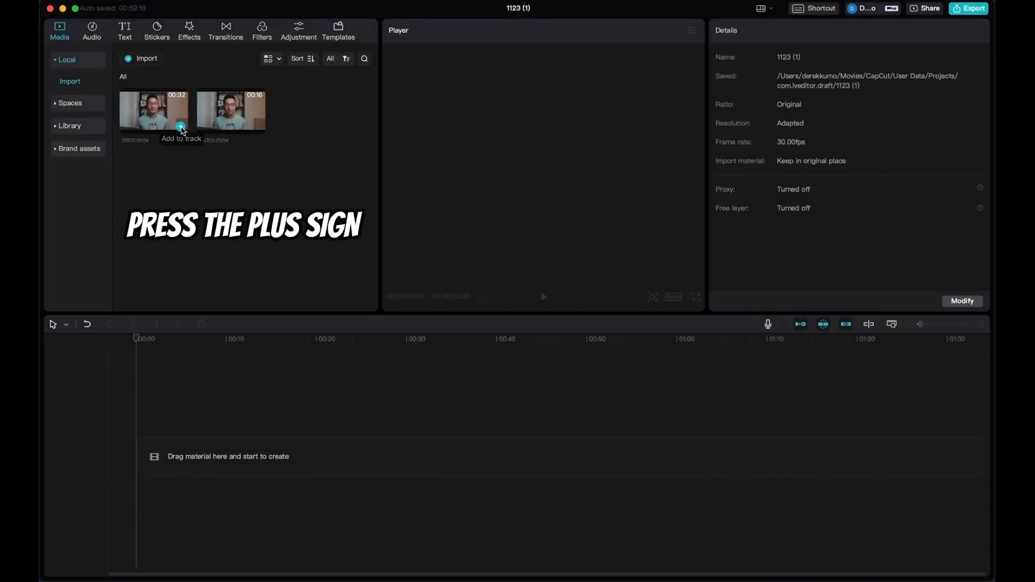
left_click(181, 127)
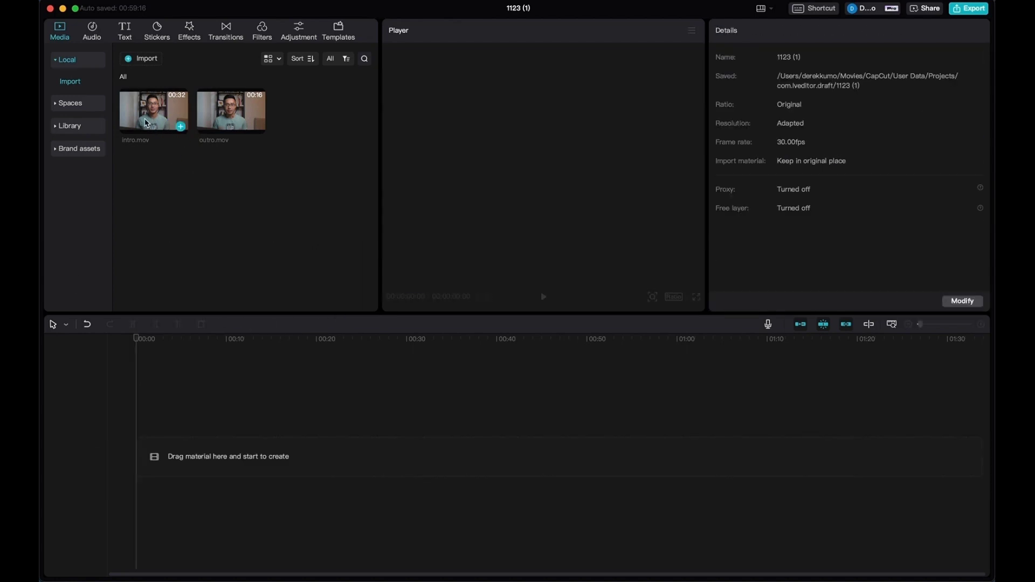
left_click_drag(156, 118, 192, 451)
Trim the opening seconds off outro.mov in the media list and place it on the timeline after intro.mov
left_click(221, 136)
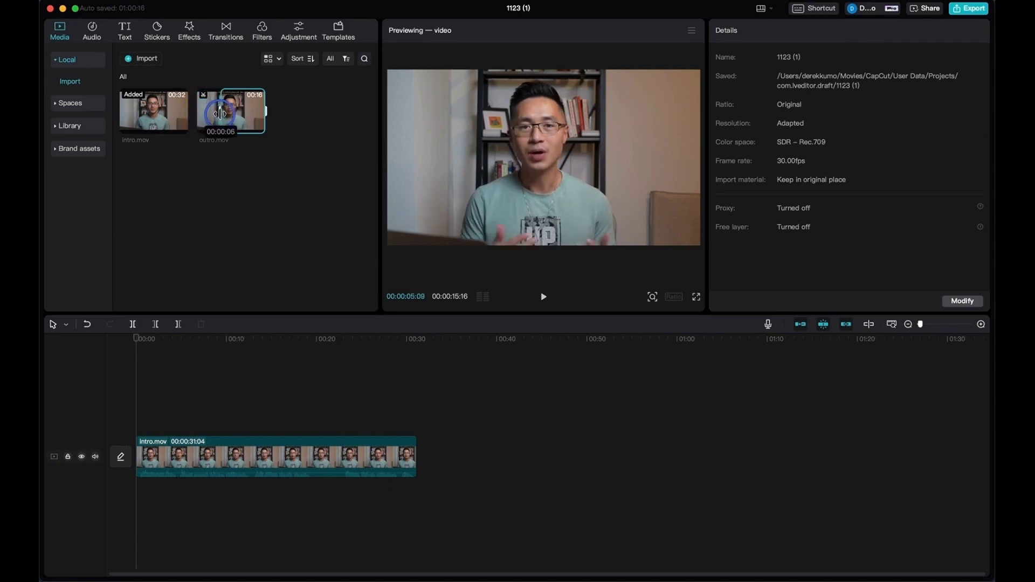
left_click_drag(239, 112, 445, 389)
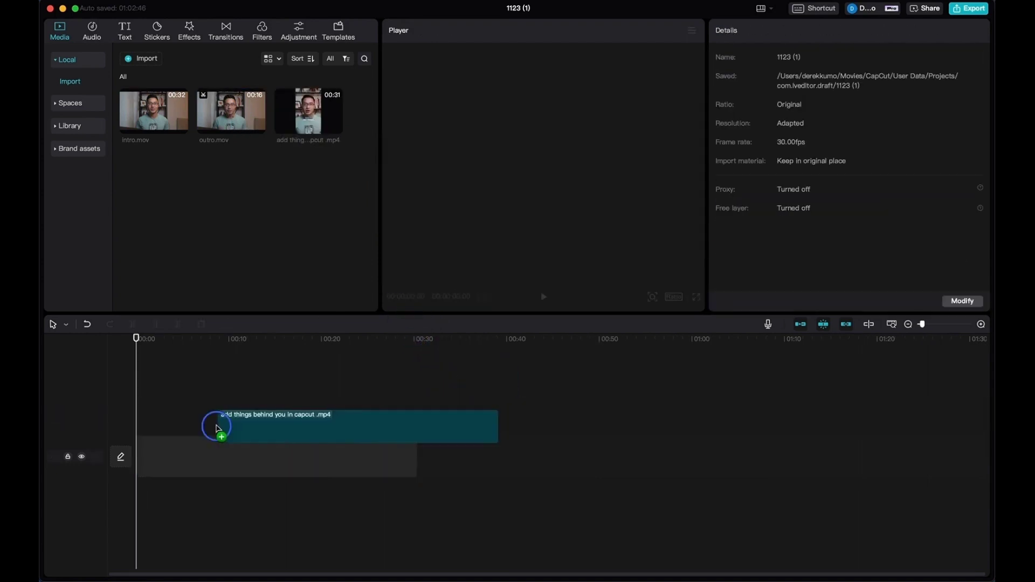
Place the vertical clip "add things behind you in capcut .mp4" on the timeline's main track
left_click_drag(220, 427, 218, 429)
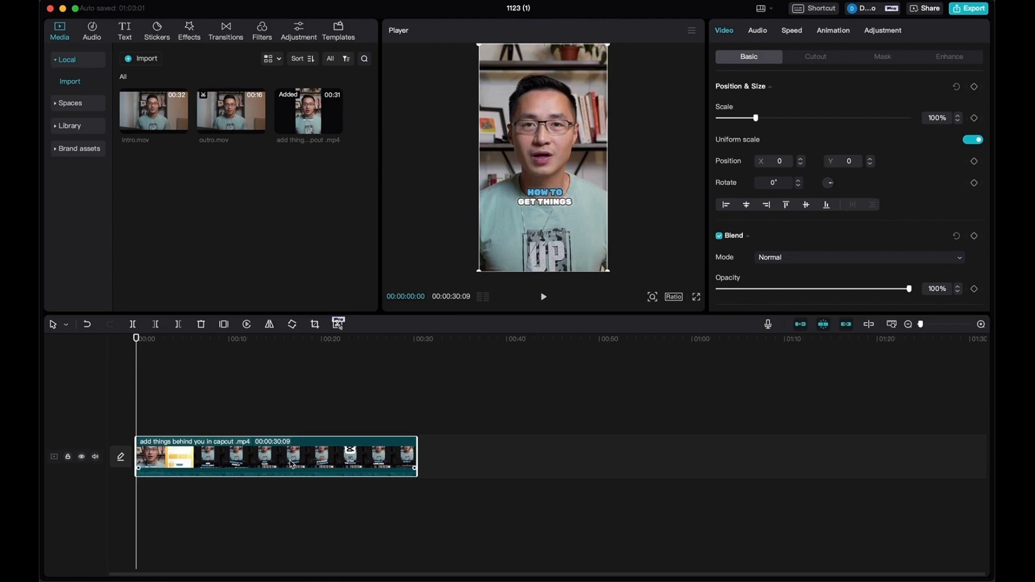
Try the 16:9 aspect ratio for the project and change it to the vertical 9:16
left_click(673, 297)
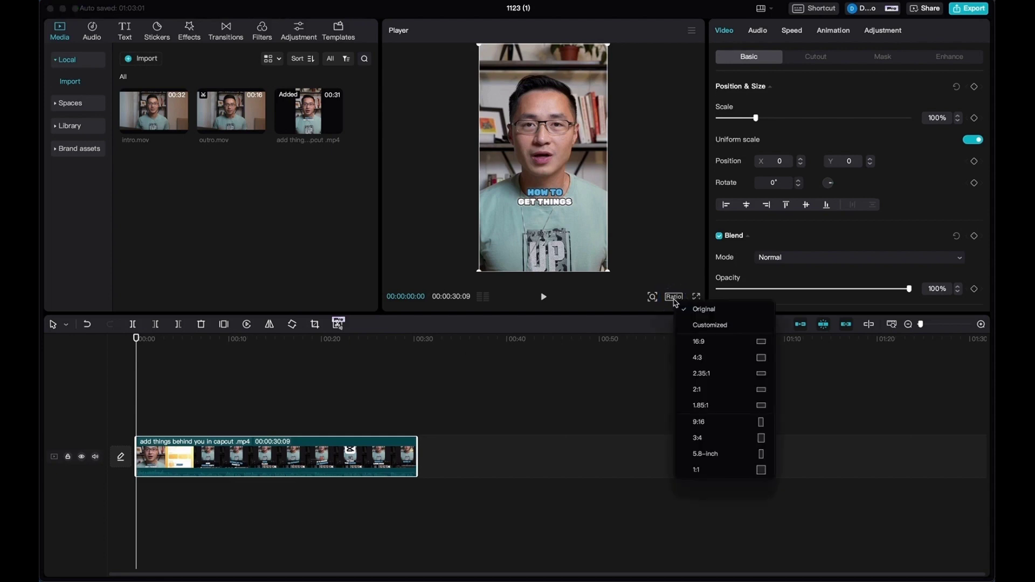
left_click(709, 345)
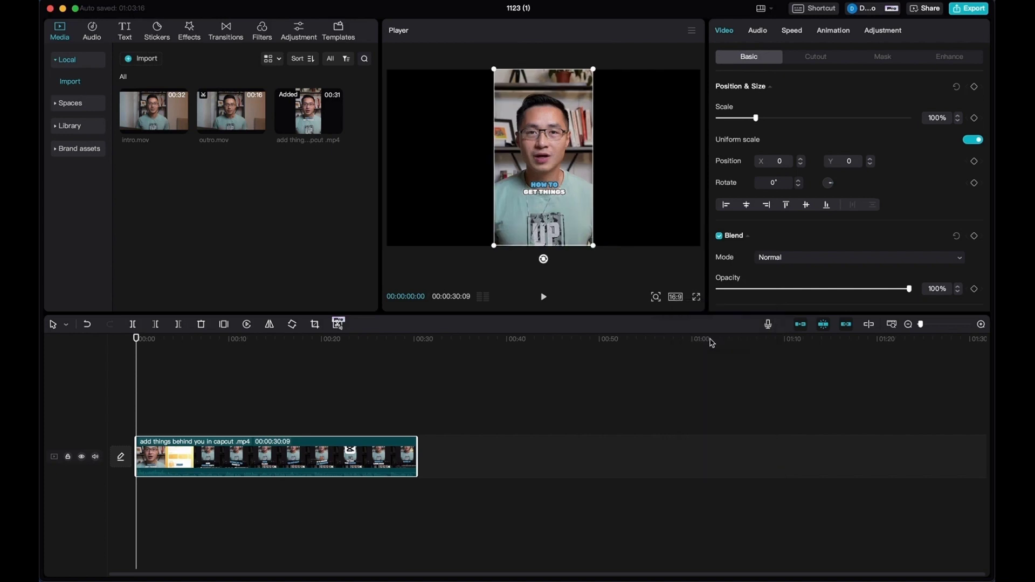
left_click(675, 296)
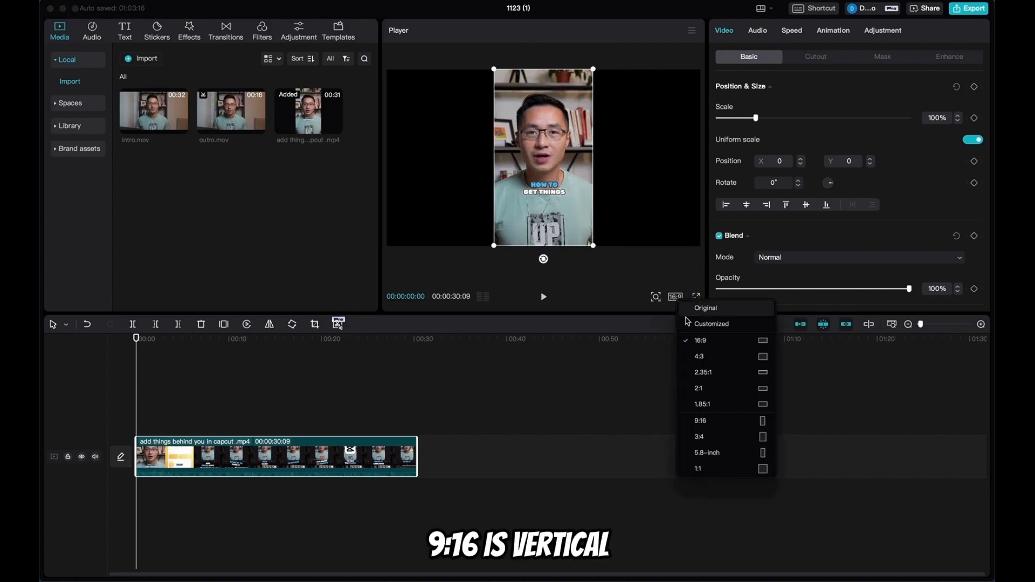
left_click(712, 421)
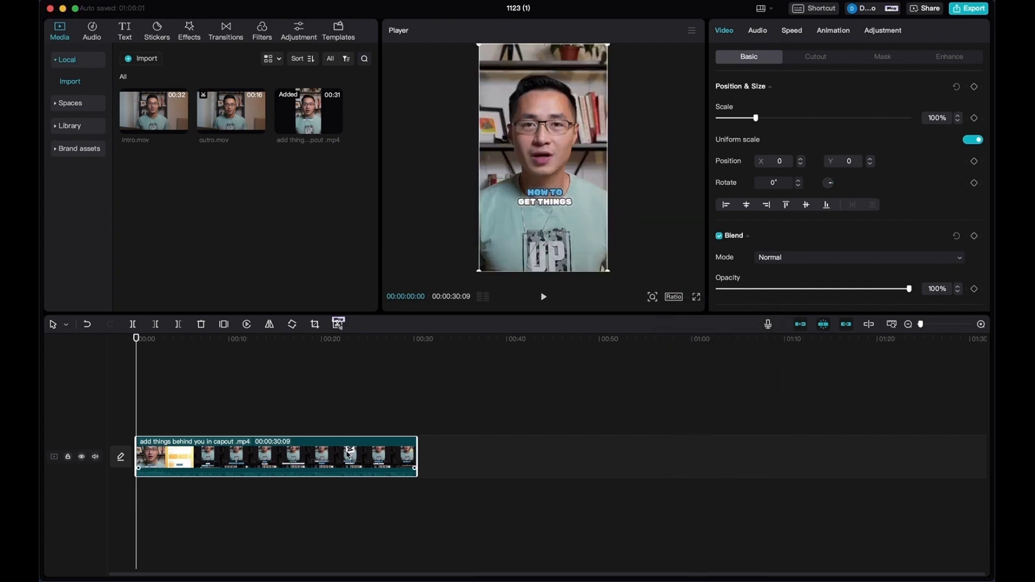
Shift the clip in the preview frame to an X position of about -72 and enlarge it to about 111%
left_click(890, 325)
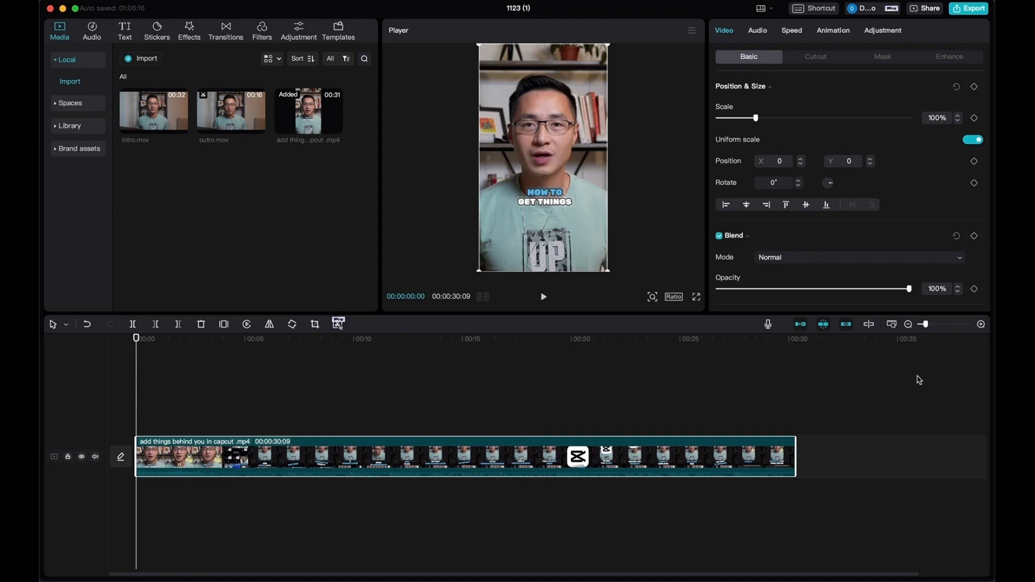
left_click_drag(925, 330, 926, 330)
left_click_drag(551, 186, 556, 186)
left_click_drag(609, 51, 658, 138)
left_click(658, 138)
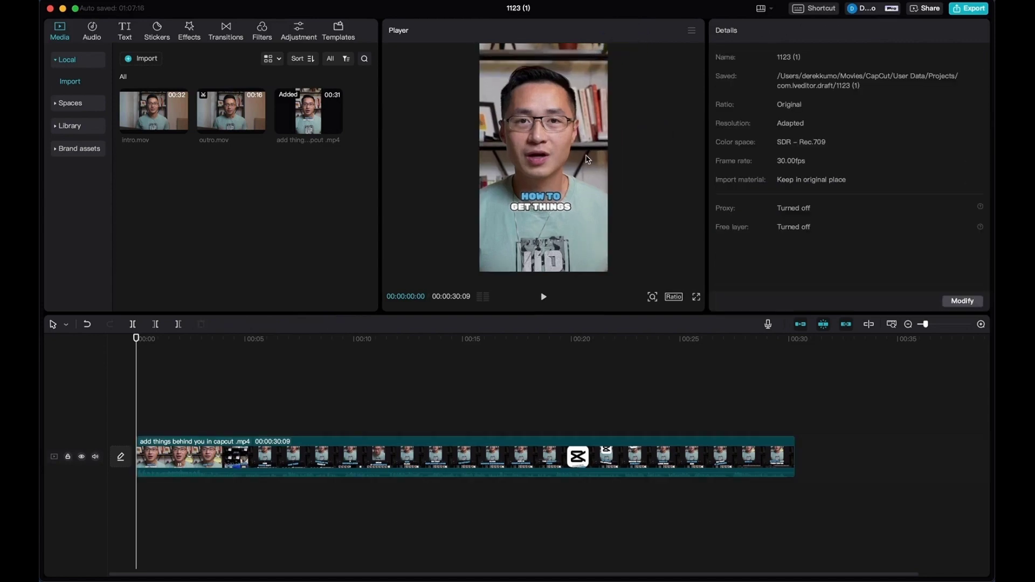
Set the selected clip's scale to 112% and raise its Y position to 63
left_click(538, 445)
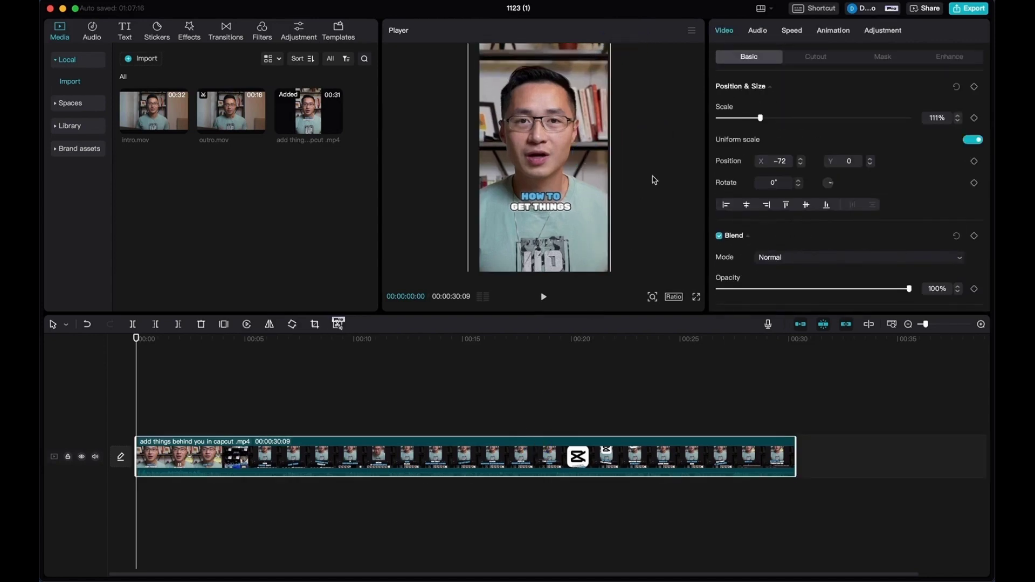
left_click_drag(761, 122, 761, 120)
left_click(868, 162)
left_click(868, 162)
left_click(868, 161)
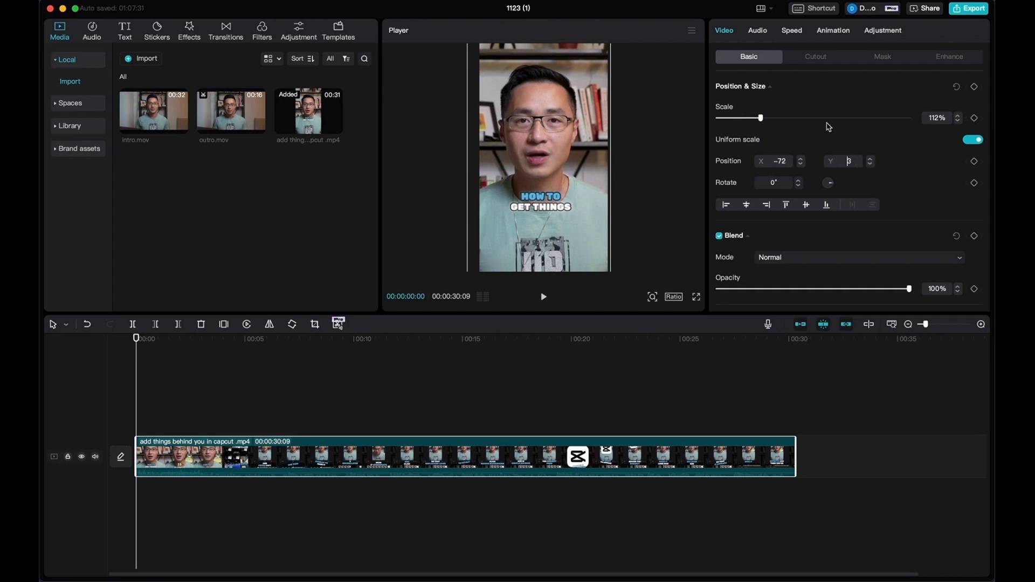
left_click(870, 158)
left_click_drag(871, 161, 871, 161)
Restore the clip's original placement with X position 0, Y position 0 and scale 100%
left_click(776, 161)
type("0")
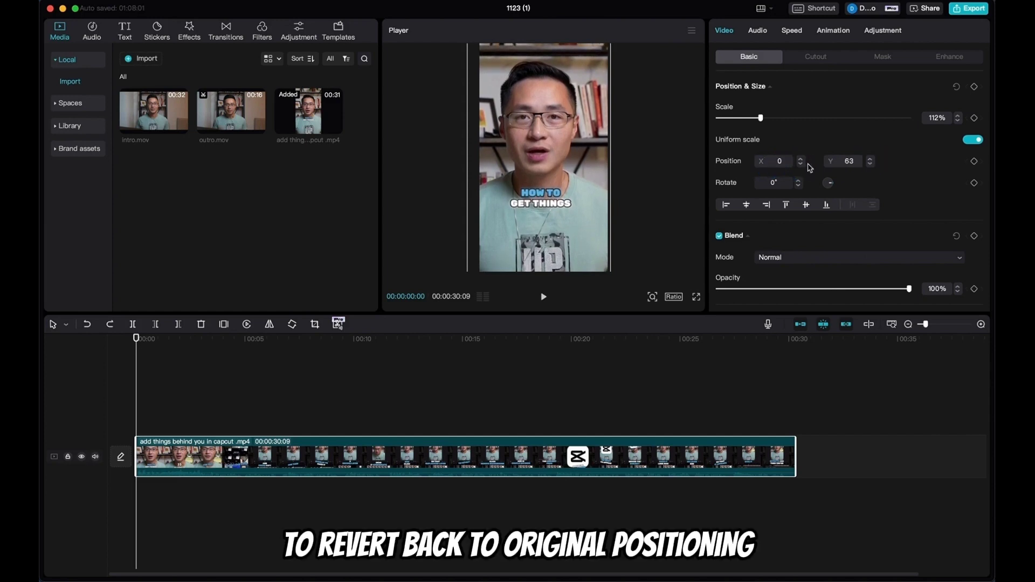
key("Return")
double_click(849, 161)
type("0")
key("Return")
double_click(937, 118)
type("100")
key("Return")
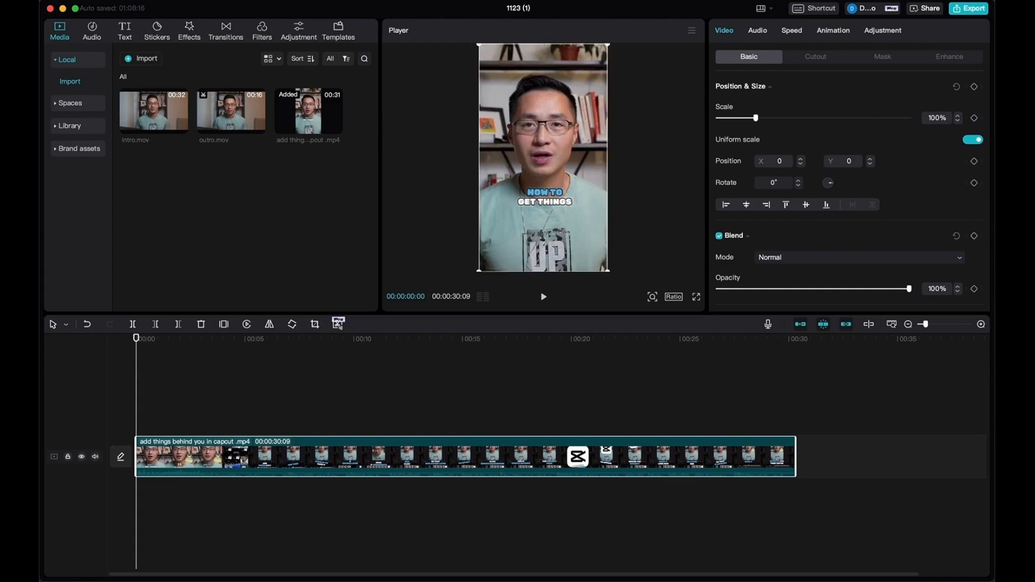
Increase the clip's rotation angle in small increments
left_click(799, 181)
left_click(799, 181)
left_click(799, 181)
left_click(799, 181)
left_click(799, 181)
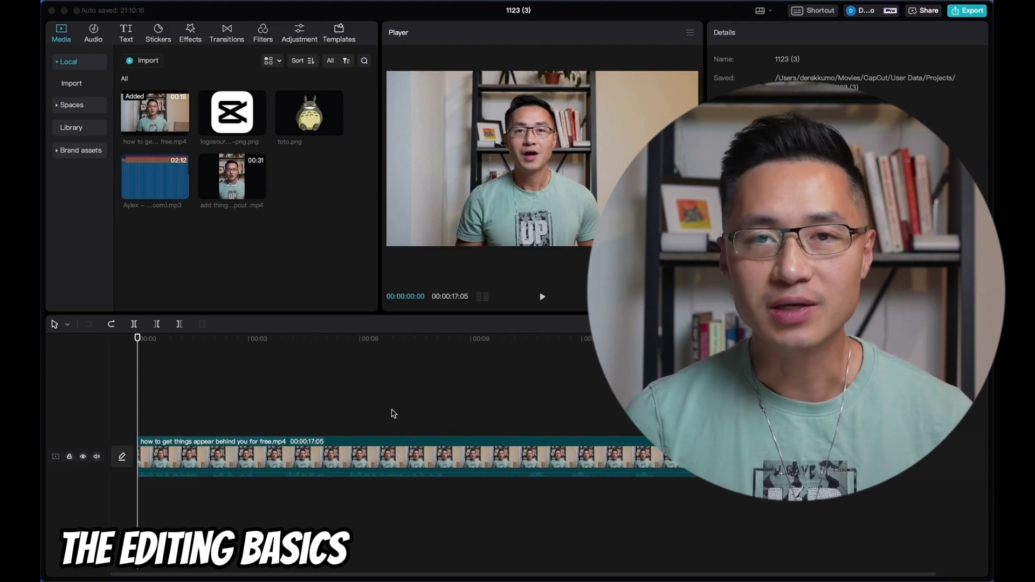
Try a blade cut in the timeline clip at about the 3-second mark and undo it
left_click(199, 377)
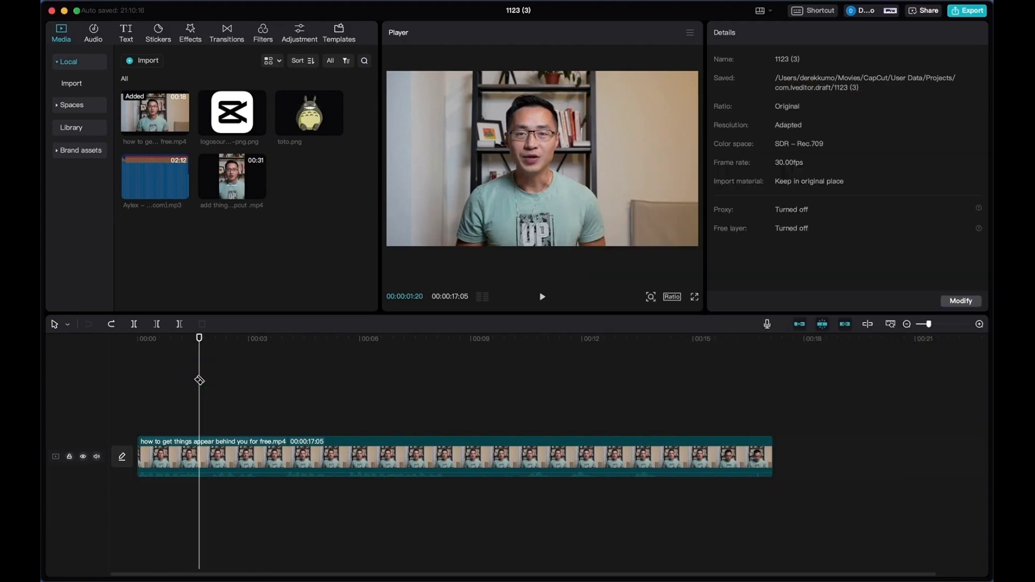
key("b")
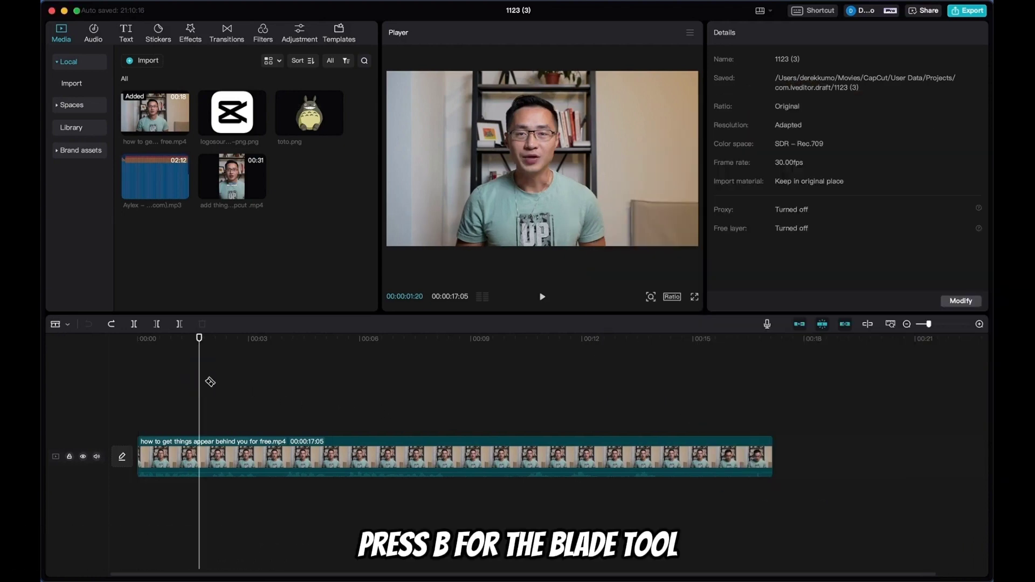
left_click(260, 459)
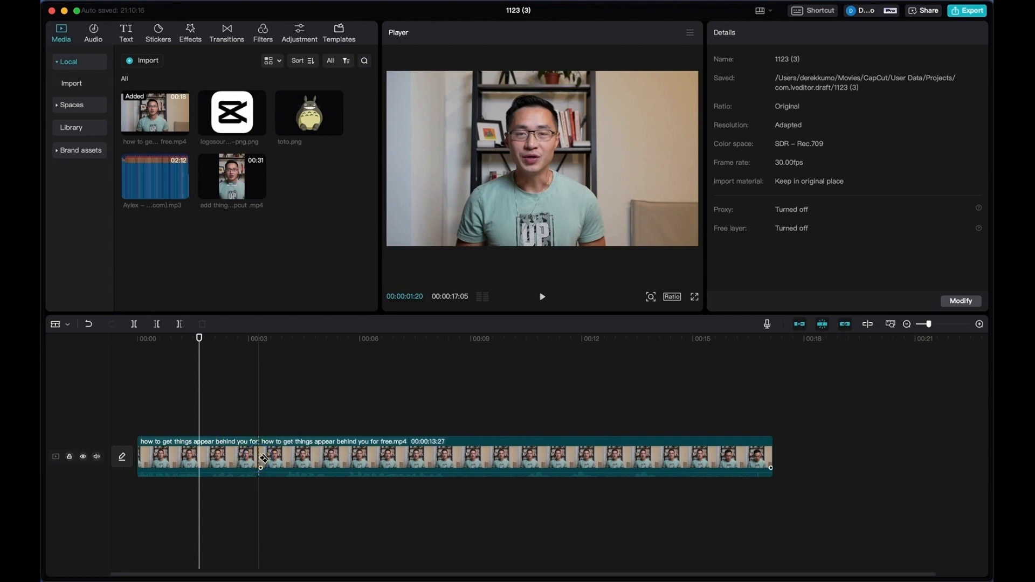
key("super+z")
Split the clip with the blade tool at about 3 seconds and again at 00:00:03:28
left_click_drag(199, 342, 257, 350)
left_click(258, 457)
key("a")
left_click_drag(257, 339, 282, 349)
key("b")
left_click(282, 455)
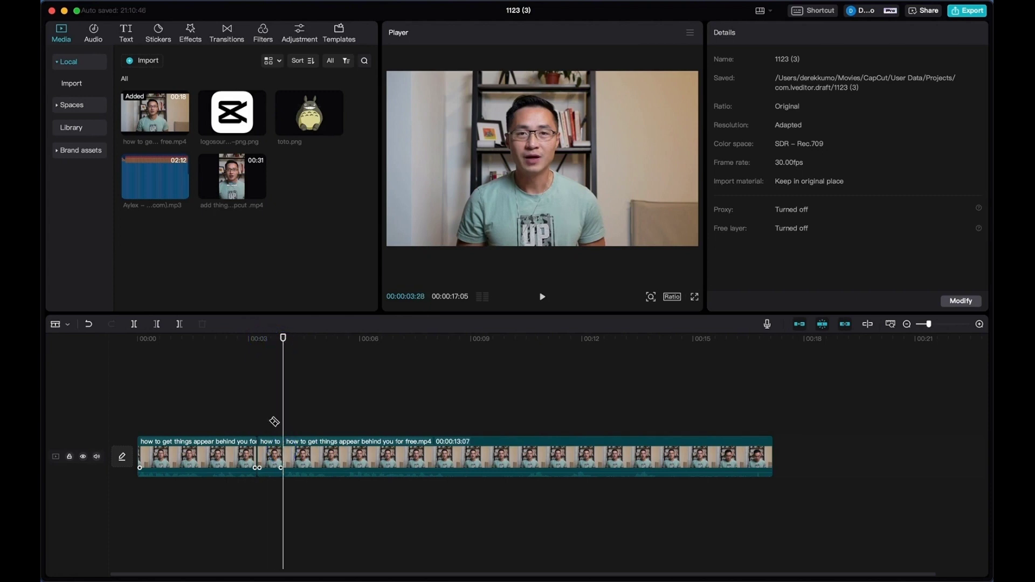
Delete the short middle segment between the two cuts on the timeline
key("a")
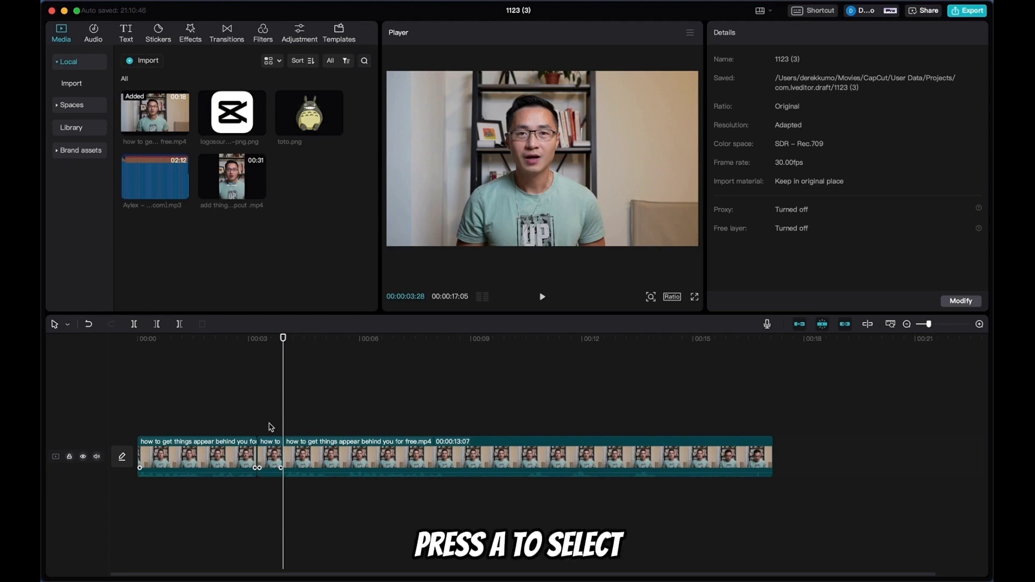
left_click(275, 454)
left_click(204, 324)
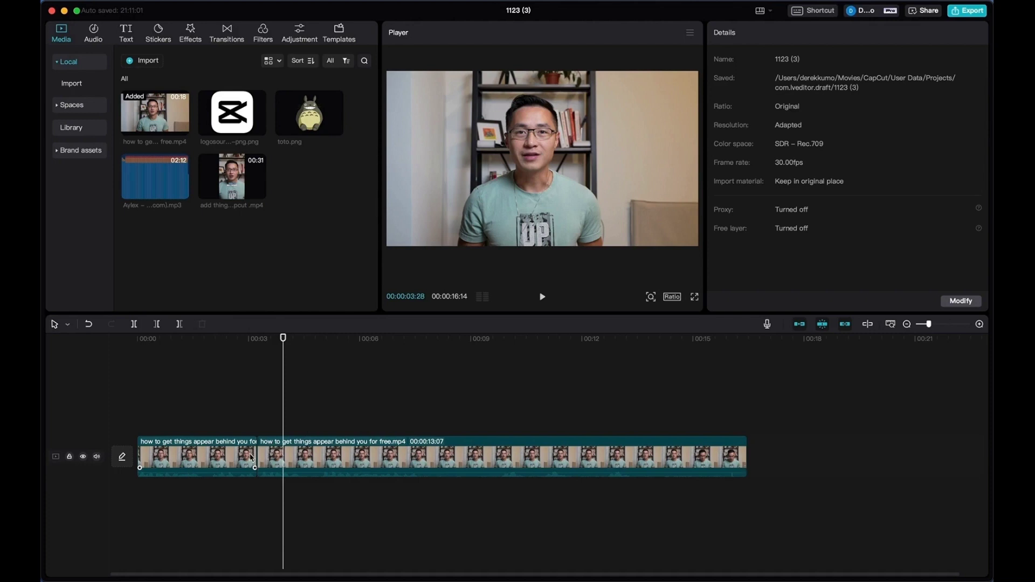
Trim the first timeline clip by about 5 frames at its start and about 13 frames at its end
left_click(171, 459)
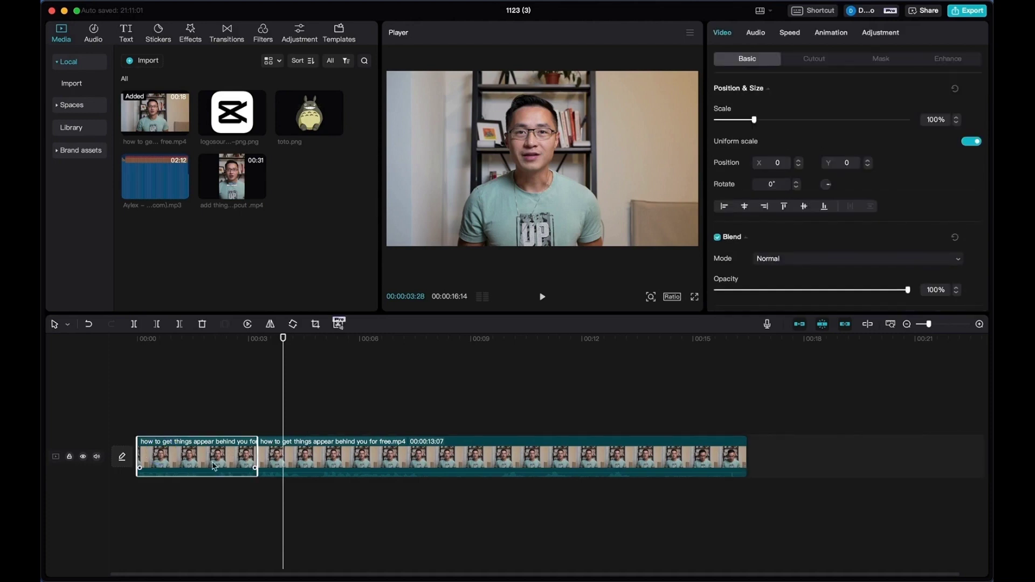
left_click_drag(137, 457, 144, 456)
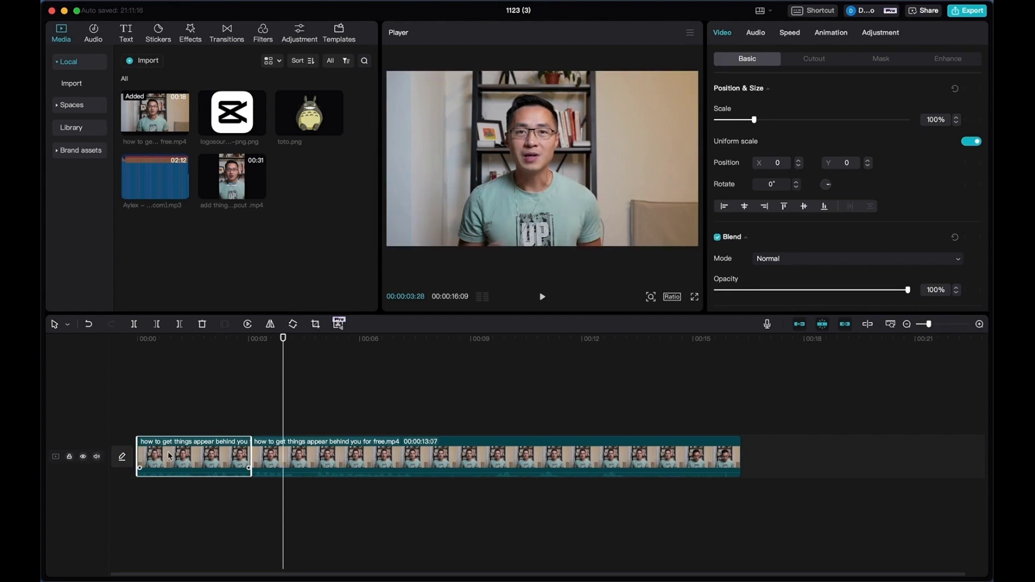
left_click_drag(251, 457, 232, 461)
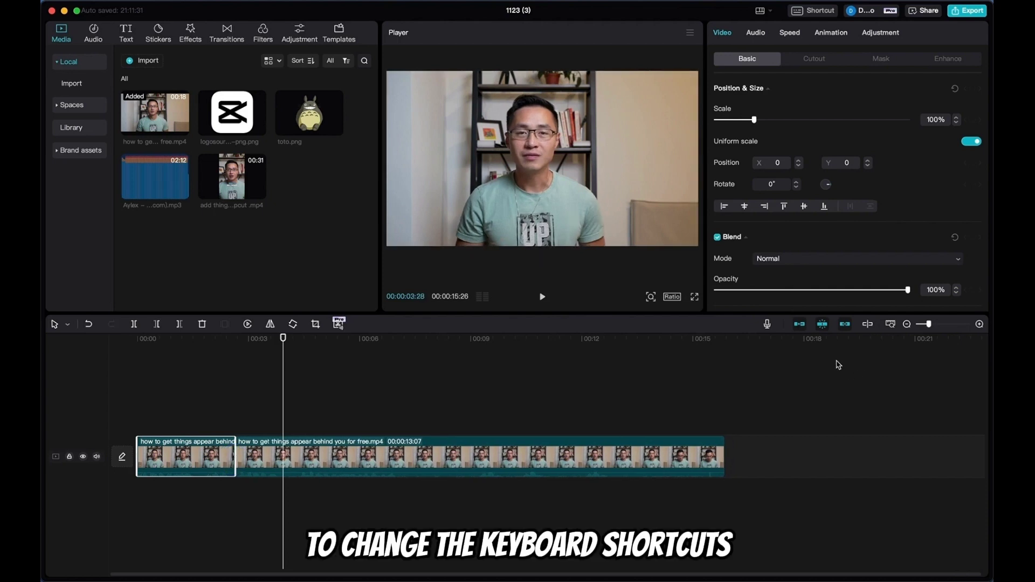
Change the keyboard shortcut for the basic Delete command to D and save the shortcut settings
left_click(819, 11)
left_click(419, 146)
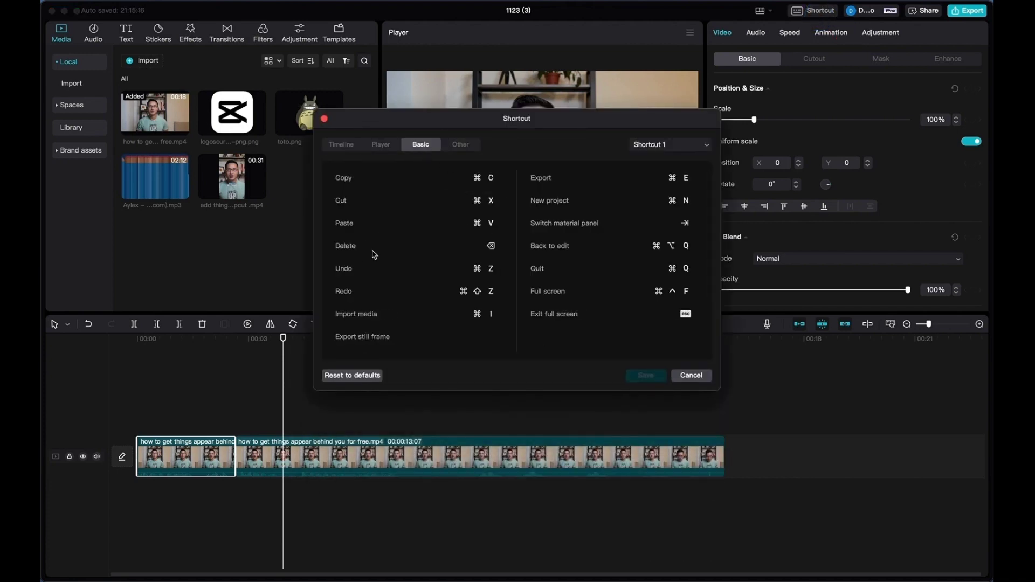
left_click(470, 252)
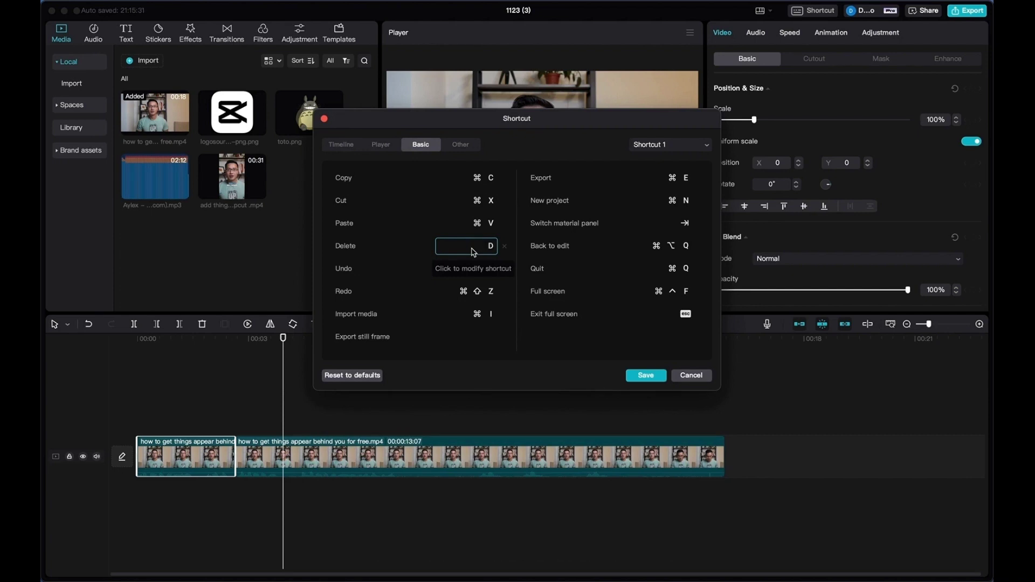
left_click(646, 375)
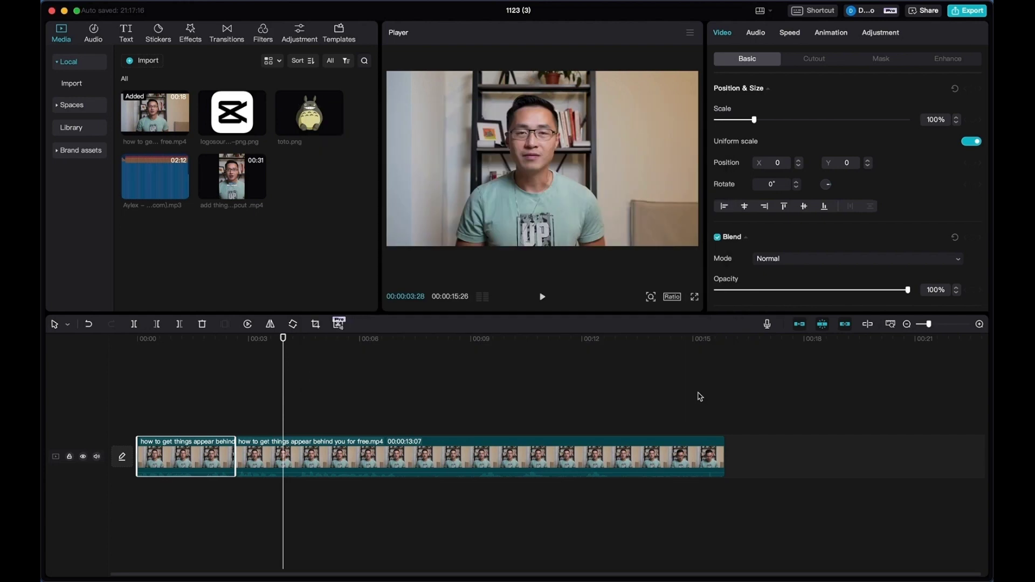
Turn off the main track magnet and move both clips together to leave a gap of about 1 second at the timeline start
left_click(801, 326)
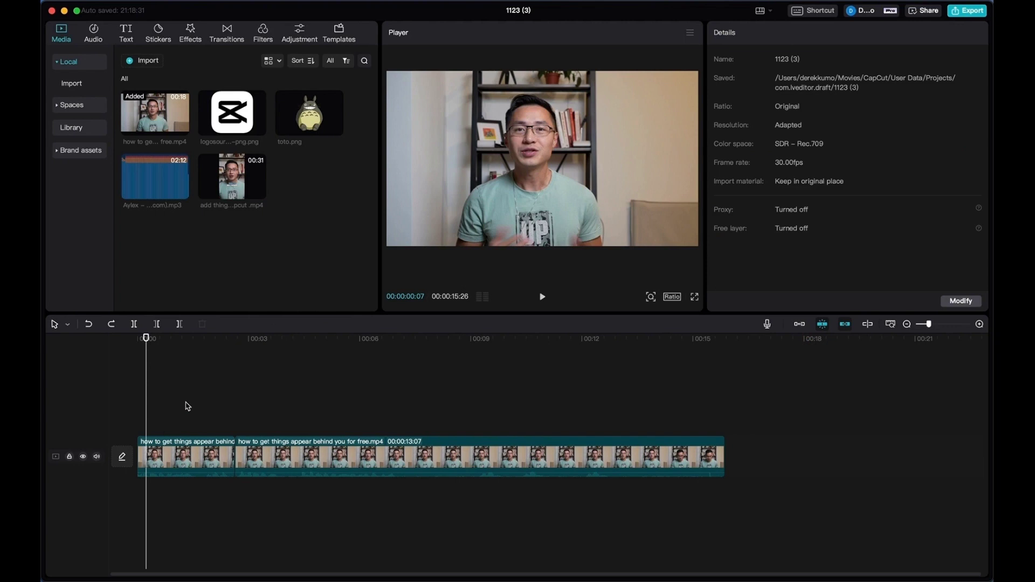
left_click(198, 456)
left_click(302, 458, "shift")
left_click_drag(198, 455, 234, 456)
left_click_drag(147, 347, 211, 401)
Add a default text clip at the timeline start, delete it, and turn the main track magnet back on
left_click(126, 31)
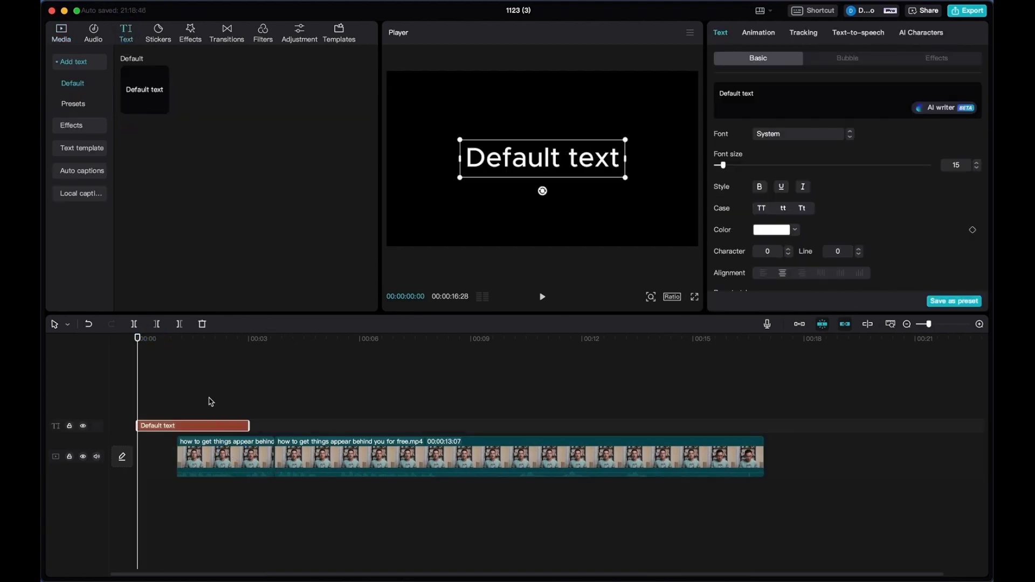
key("Delete")
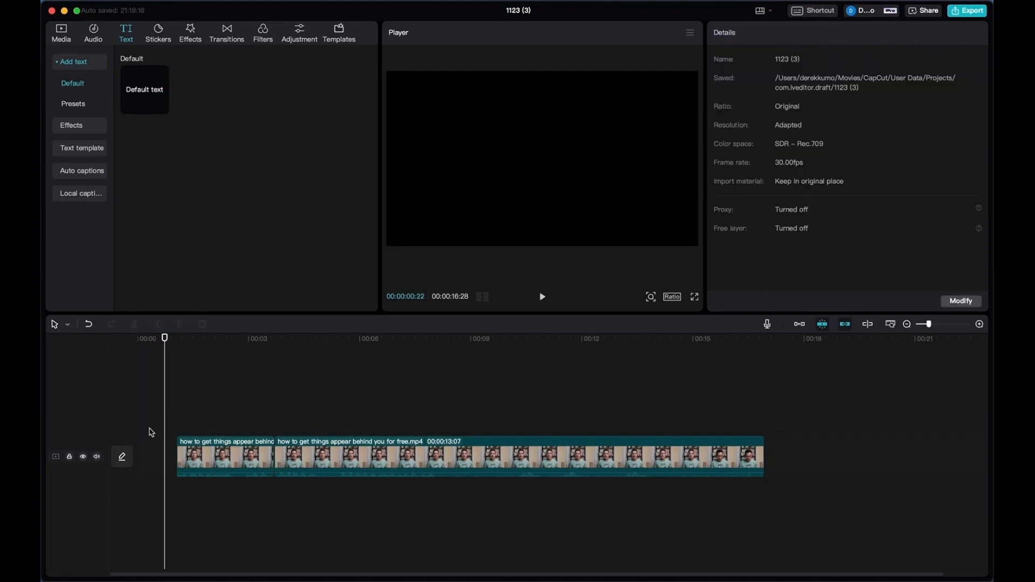
left_click(800, 324)
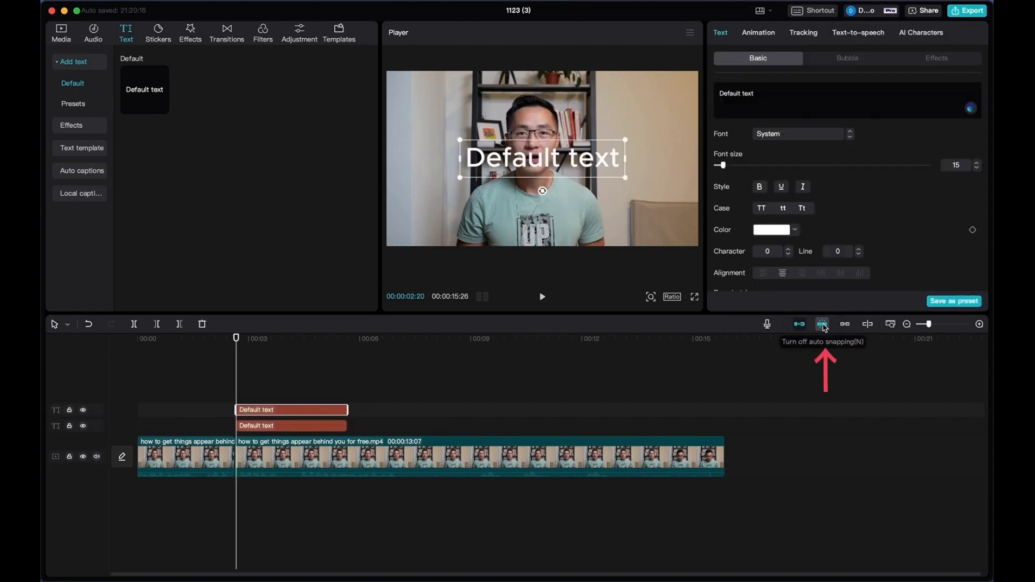
With auto snapping on, place the upper text clip directly after the first one and bring it onto the same track
left_click_drag(271, 411, 416, 411)
left_click(812, 322)
left_click(821, 323)
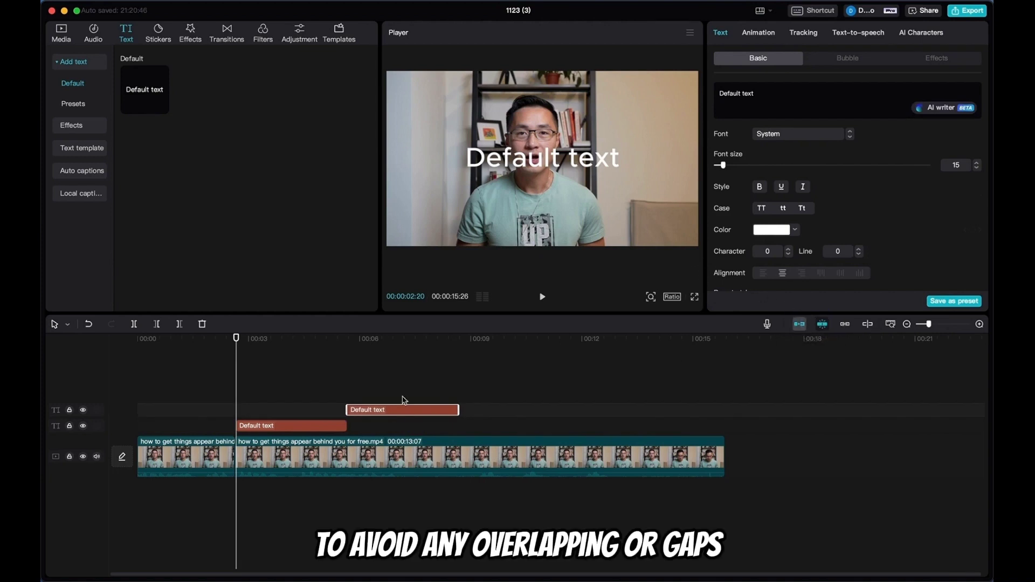
left_click_drag(378, 413, 380, 429)
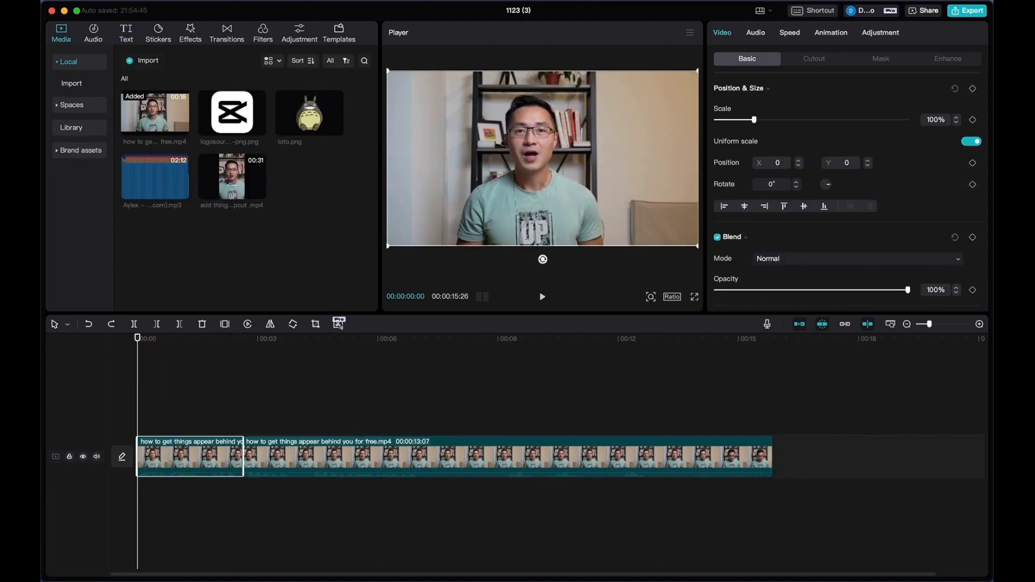
Set the first clip's playback speed to 1.2x
left_click(788, 37)
mouse_move(760, 112)
left_mouse_down()
mouse_move(782, 113)
mouse_move(744, 103)
mouse_move(760, 105)
left_mouse_up()
left_click(268, 396)
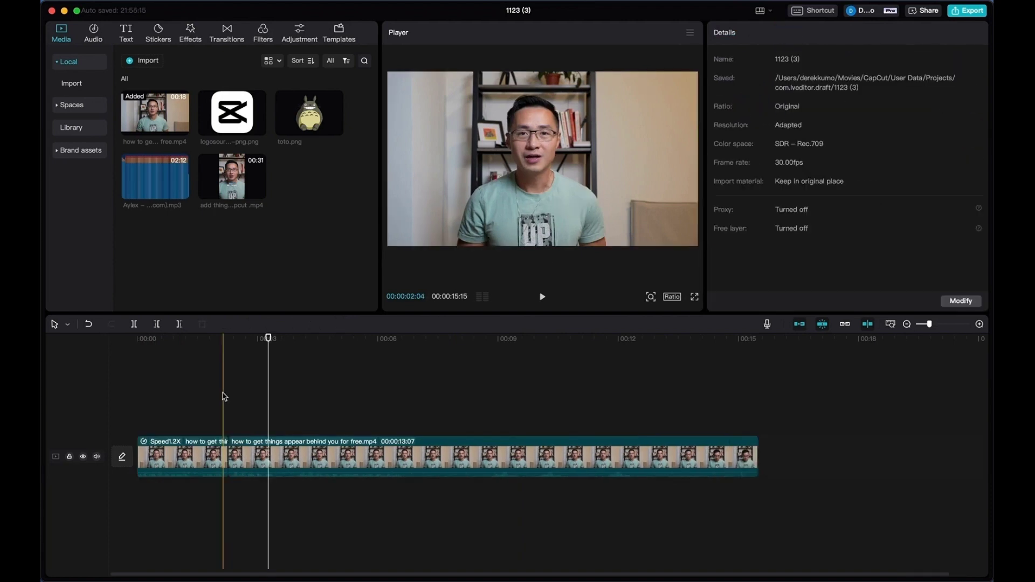
Layer the CapCut logo and toto.png above the video from the timeline start, scaling toto to 49% at X 1187, Y 339
left_click(232, 113)
left_click_drag(232, 113, 186, 380)
left_click_drag(241, 420, 193, 422)
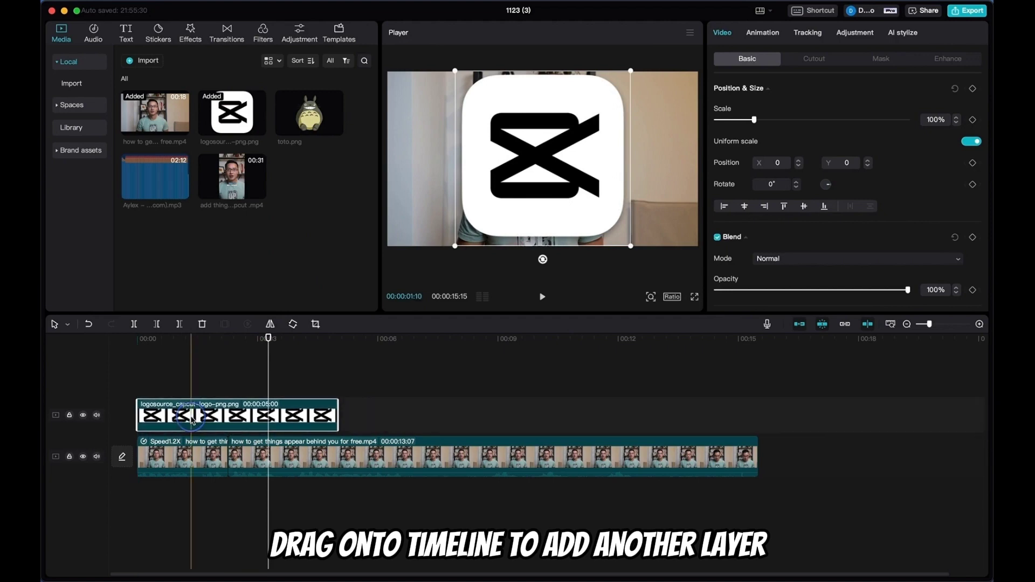
left_click_drag(309, 113, 136, 369)
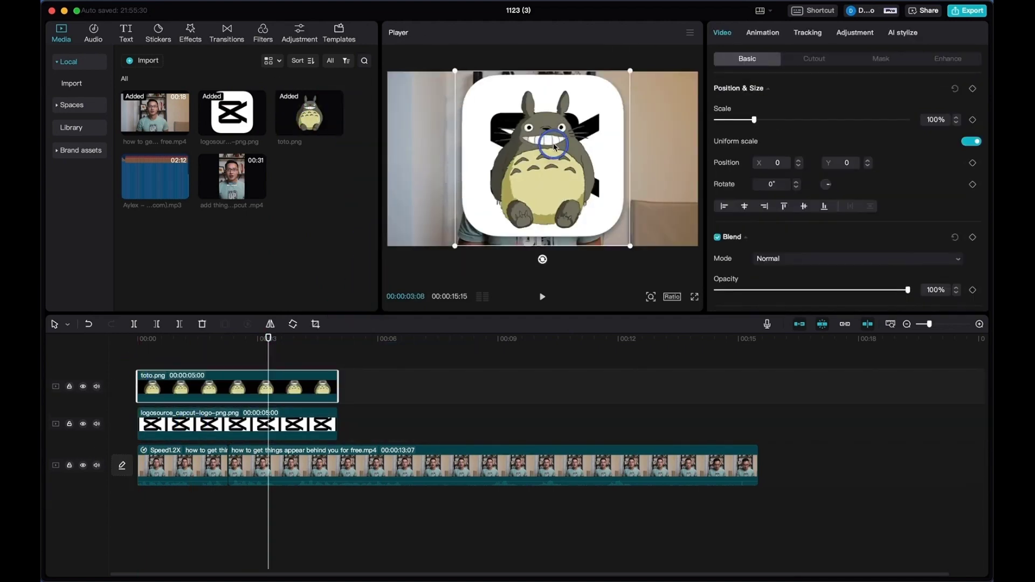
left_click_drag(628, 71, 643, 141)
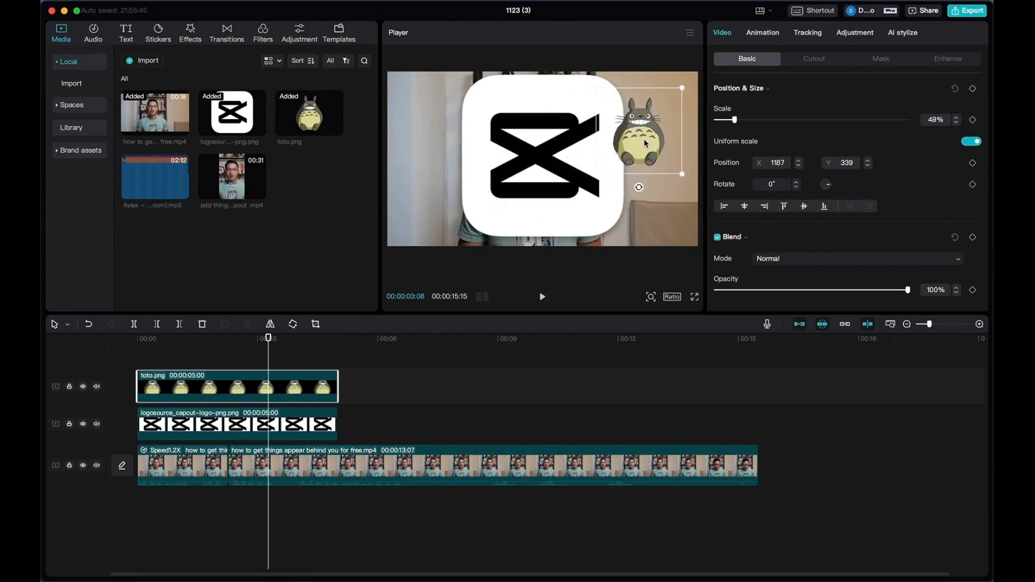
Scale the logo image to 42%, position it at X 786, Y 0, and assign it to layer 2
left_click(541, 152)
left_click_drag(631, 70, 573, 156)
left_click_drag(544, 173, 608, 172)
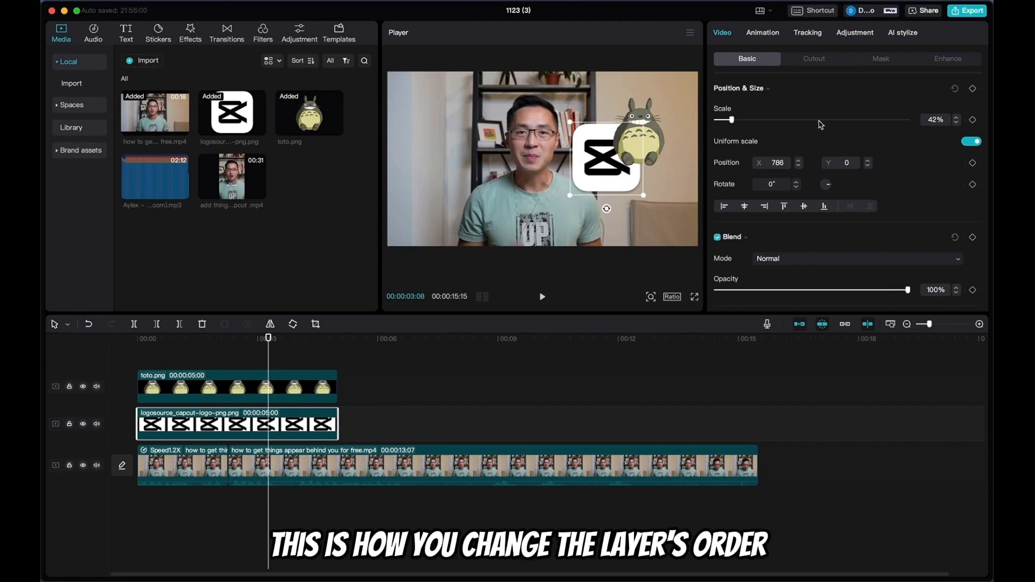
scroll(825, 113, "down", 5)
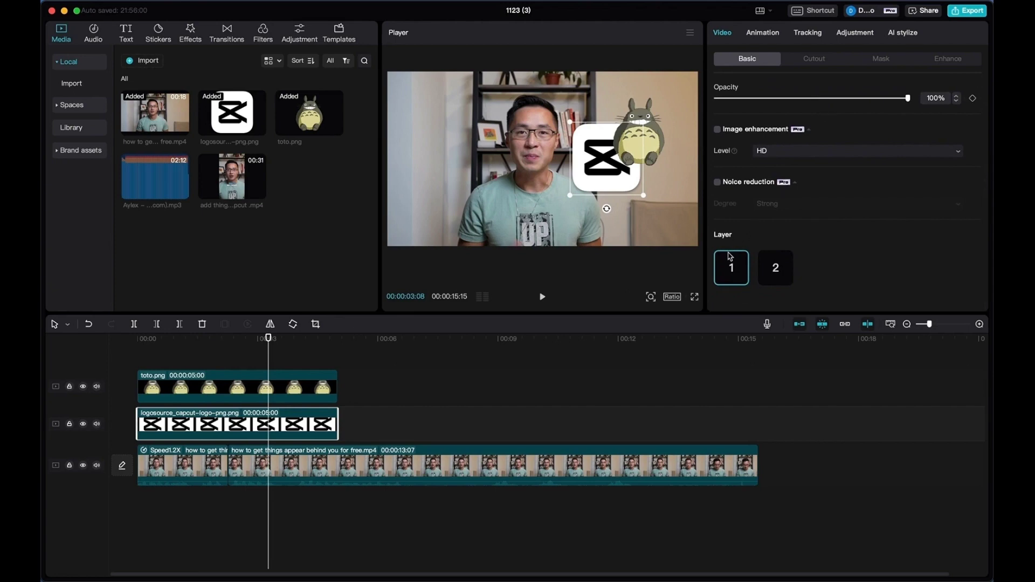
left_click(763, 268)
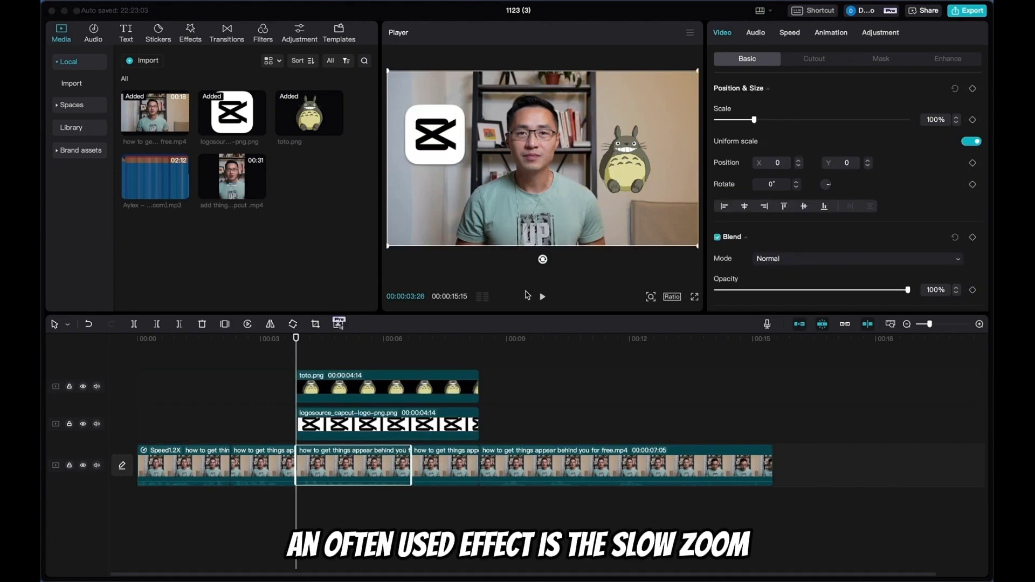
Add scale and position keyframes at the start of the middle video clip, at 00:00:03:26
left_click(335, 468)
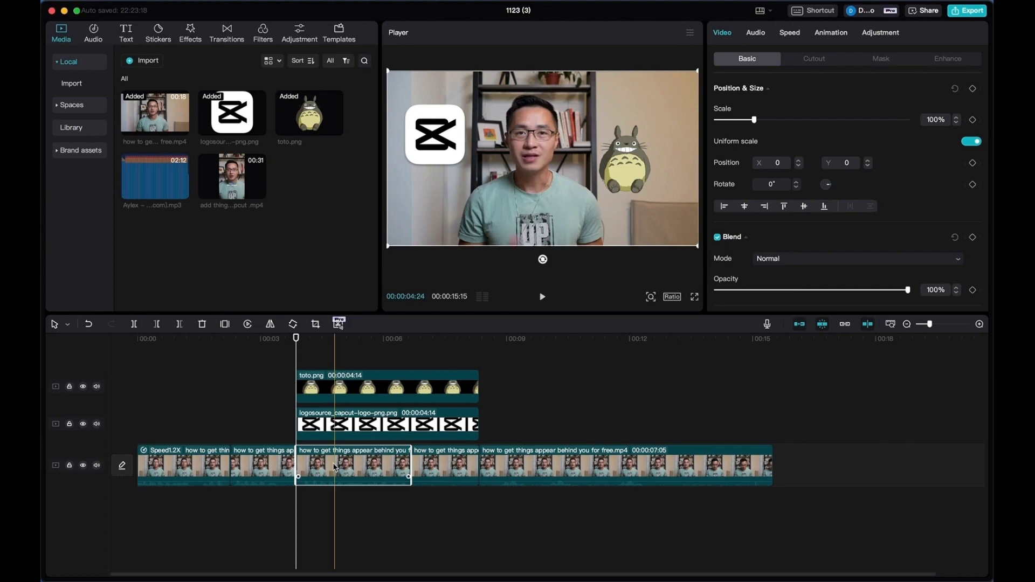
mouse_move(296, 338)
left_mouse_down()
mouse_move(311, 338)
mouse_move(295, 339)
left_mouse_up()
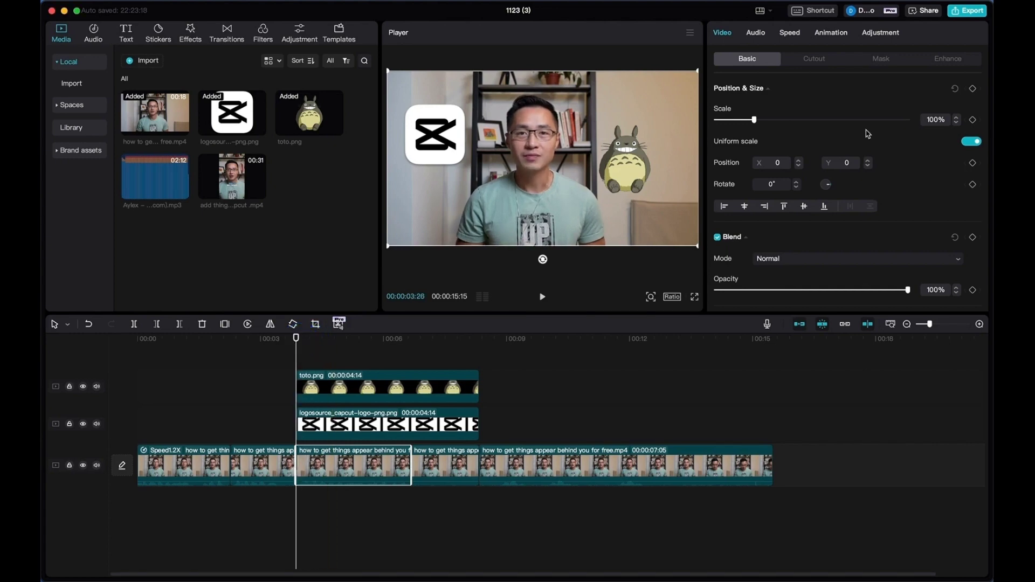
left_click(972, 120)
left_click(972, 163)
At the middle clip's last frame, 00:00:06:19, raise its scale to 110% to create the slow zoom's end keyframe
left_click(357, 339)
mouse_move(357, 343)
left_mouse_down()
mouse_move(408, 345)
mouse_move(371, 346)
left_mouse_up()
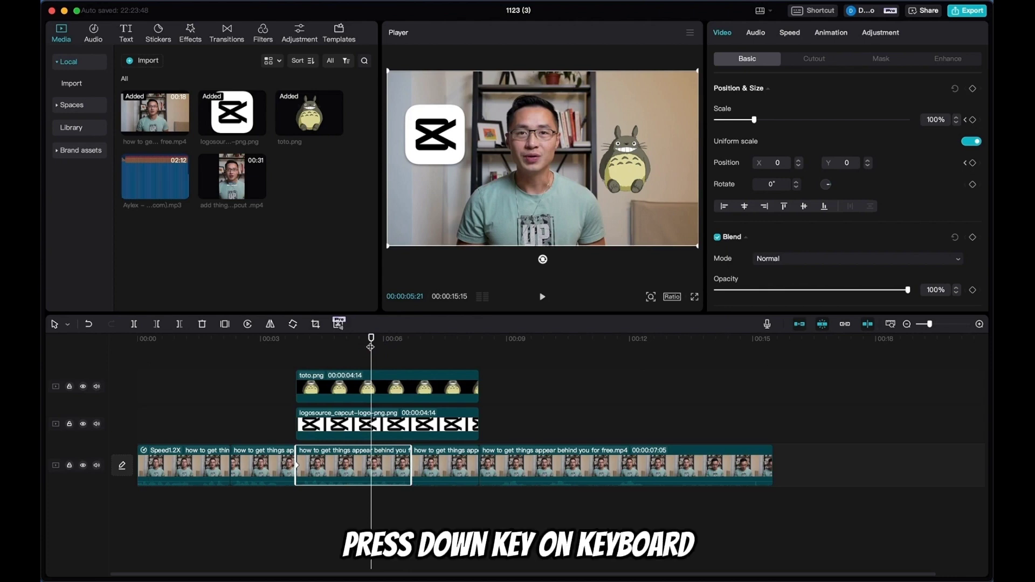
key("Down")
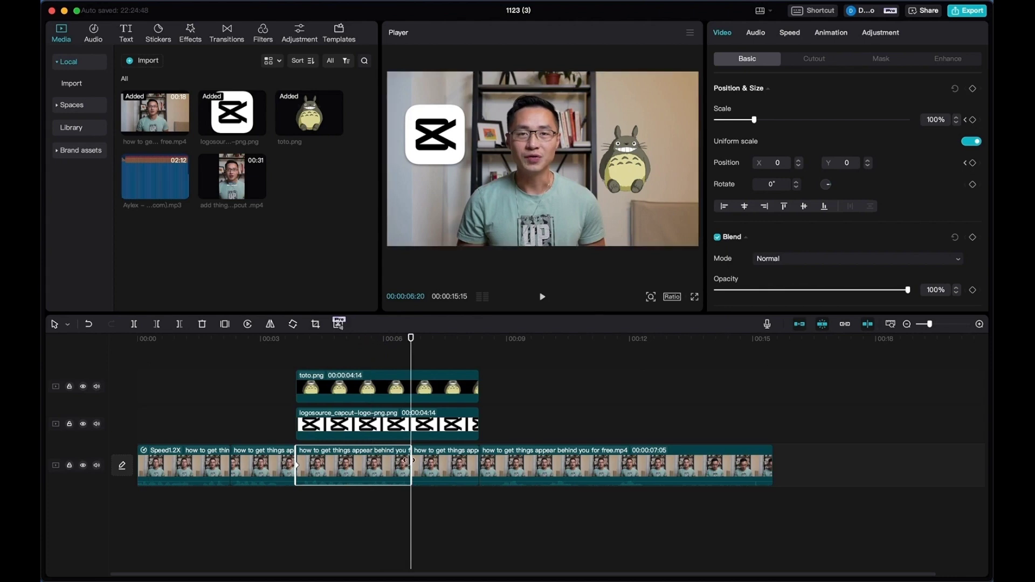
key("Left")
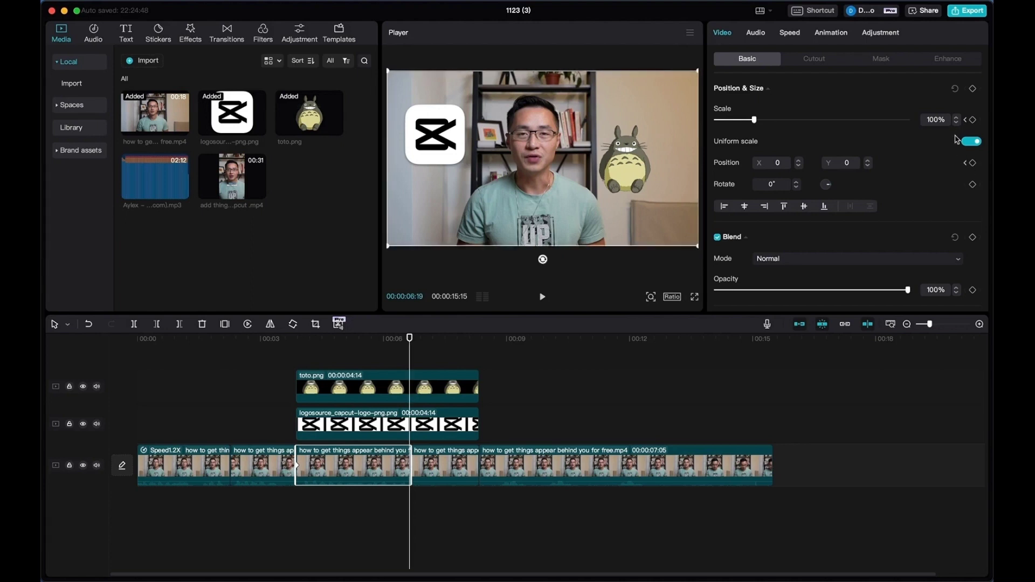
left_click(957, 118)
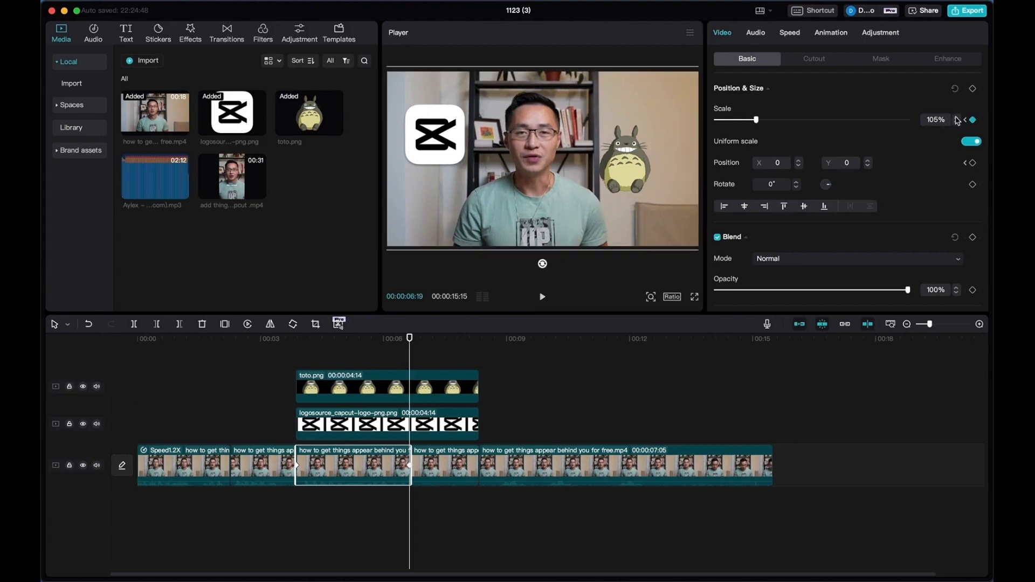
left_click(956, 118)
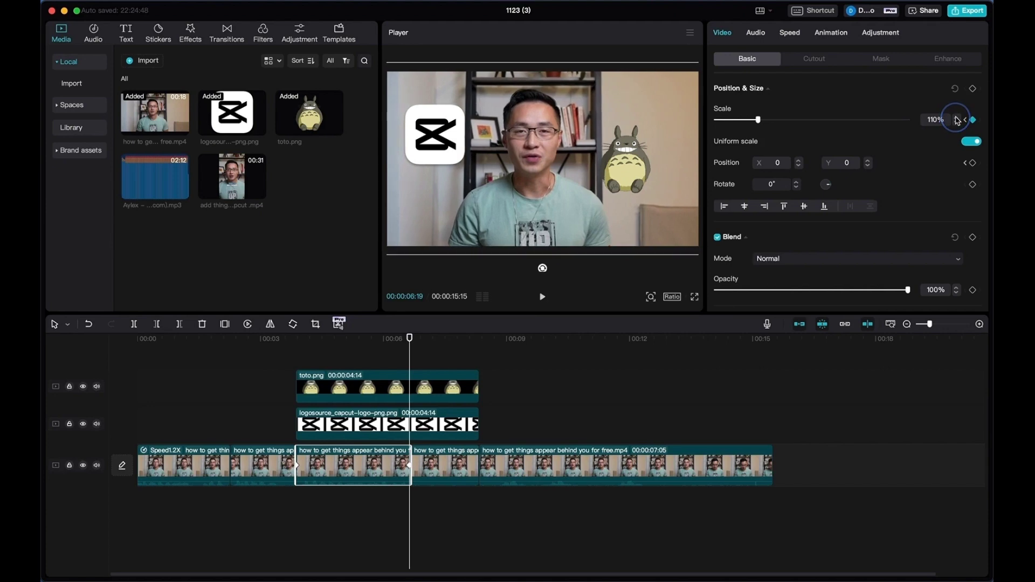
Play back the middle clip from its start to check the slow zoom
left_click(381, 340)
left_click_drag(381, 340, 297, 352)
key("space")
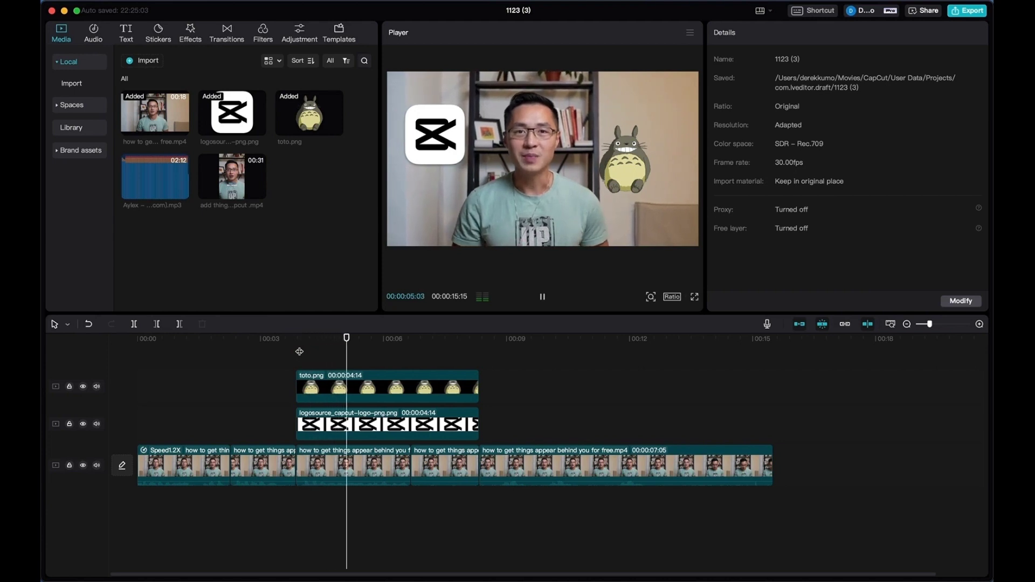
key("space")
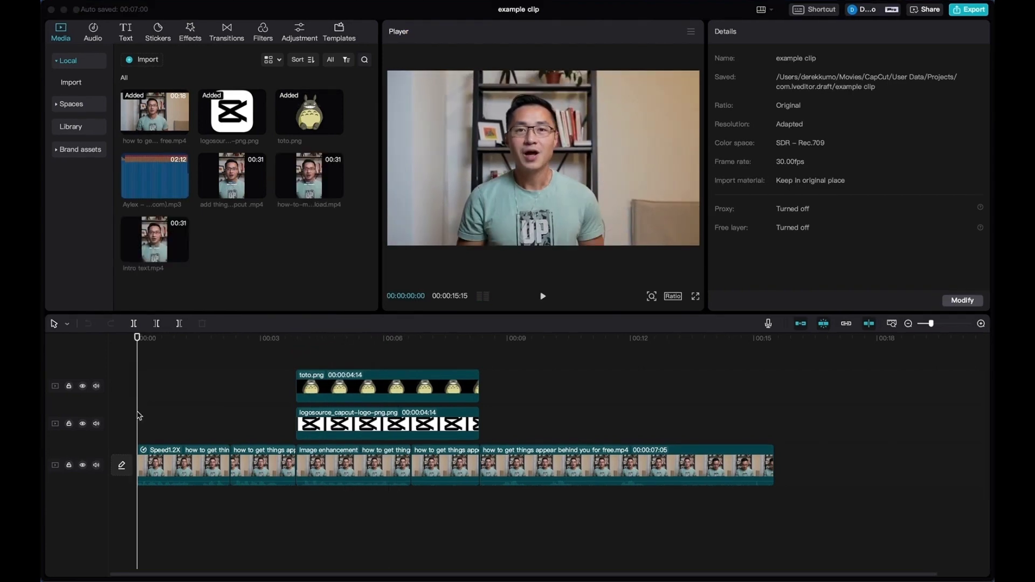
Hide the logo image's track and show it again, then lock that track
left_click(82, 424)
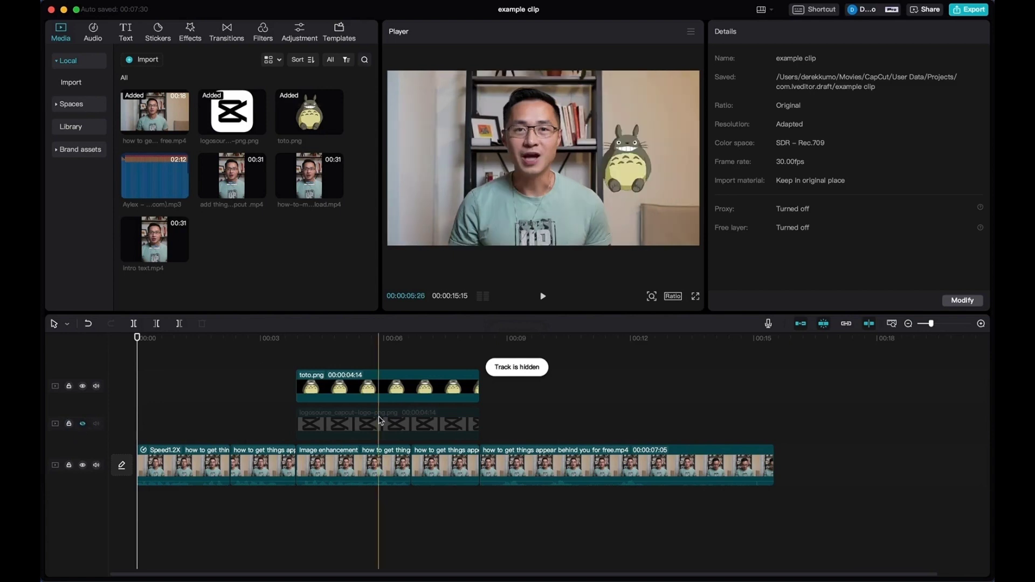
left_click(83, 424)
left_click(69, 424)
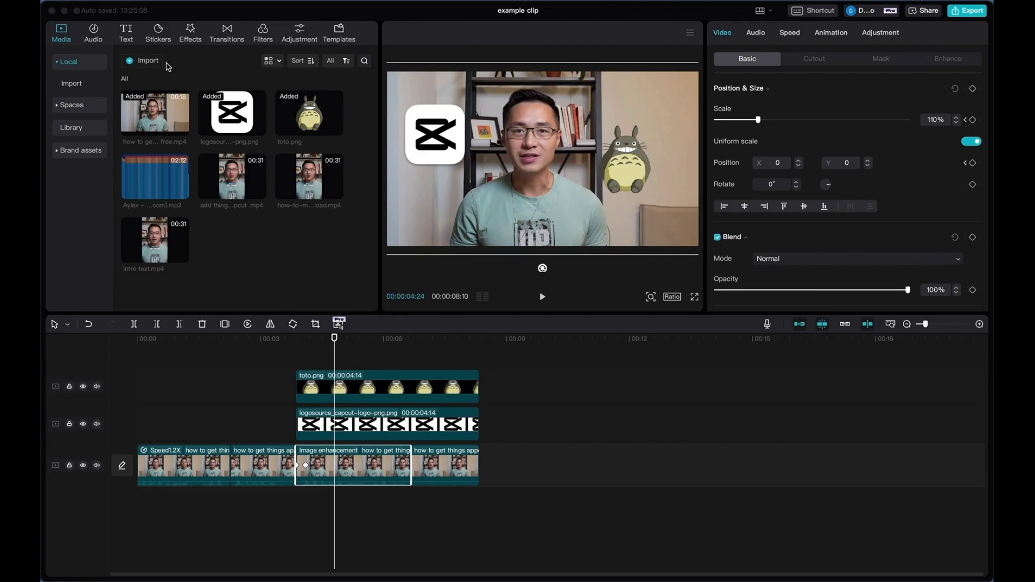
Add a default text clip above the images and match its start and end to the toto and logo clips
left_click(128, 34)
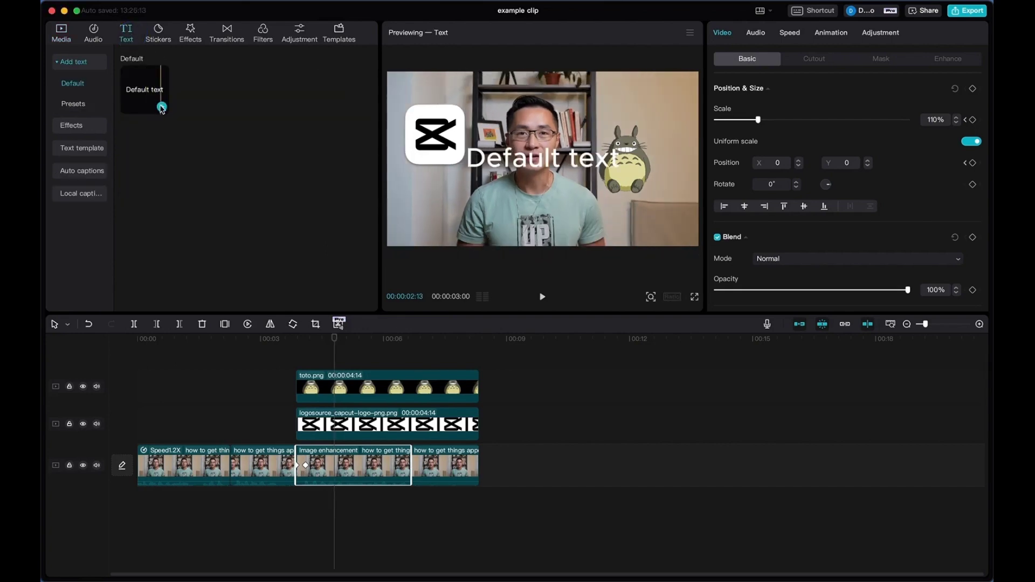
left_click(162, 108)
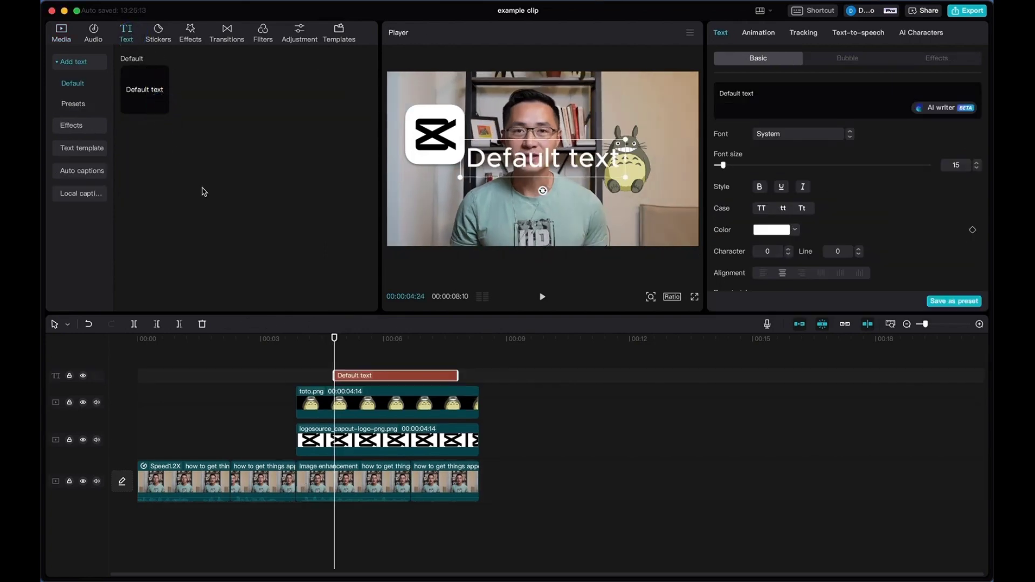
left_click_drag(376, 376, 339, 376)
left_click(294, 376)
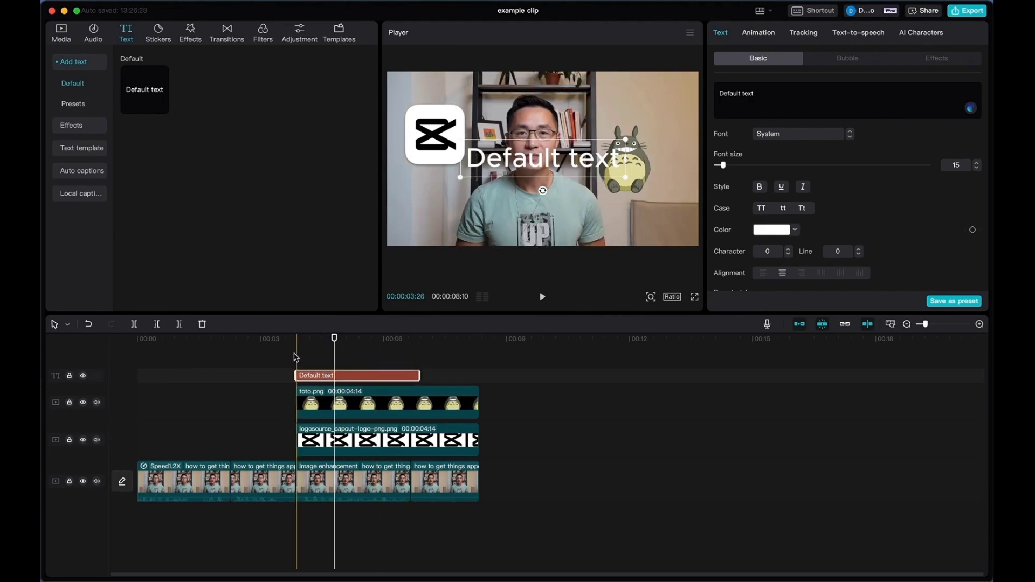
left_click(314, 375)
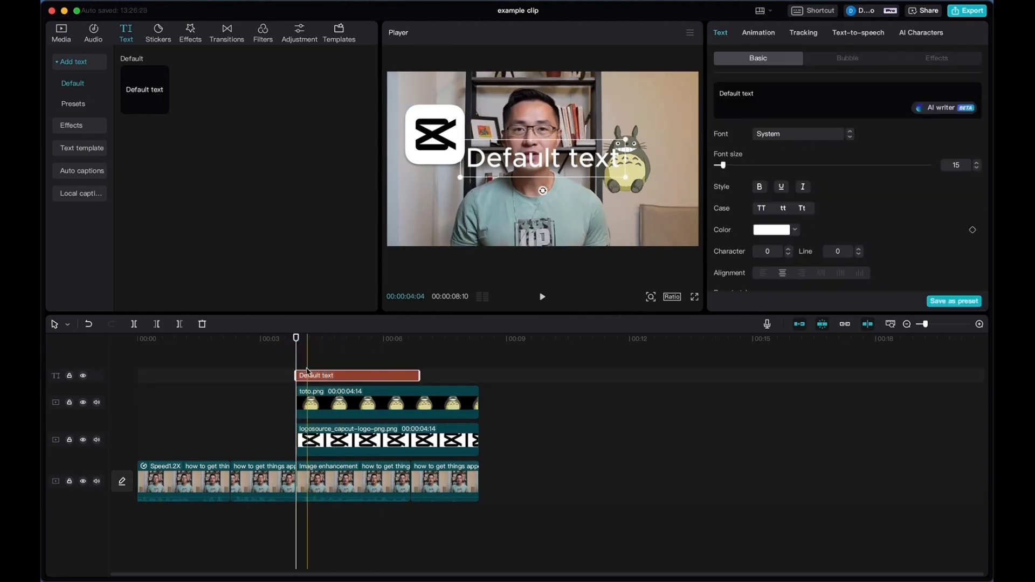
left_click_drag(423, 375, 477, 381)
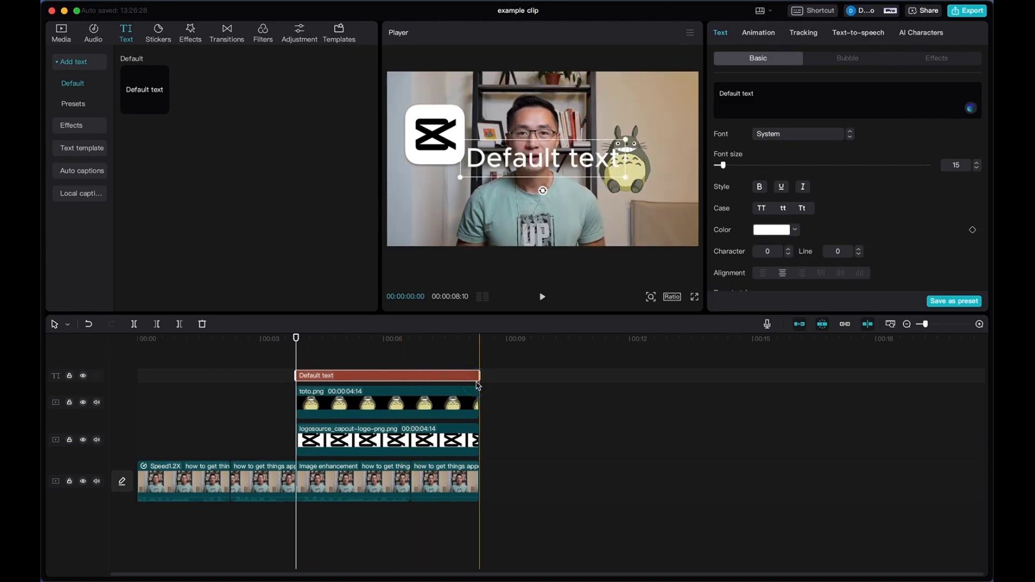
Replace the default text's content with "SUBSCRIBE NOW"
left_click_drag(754, 93, 720, 85)
key("BackSpace")
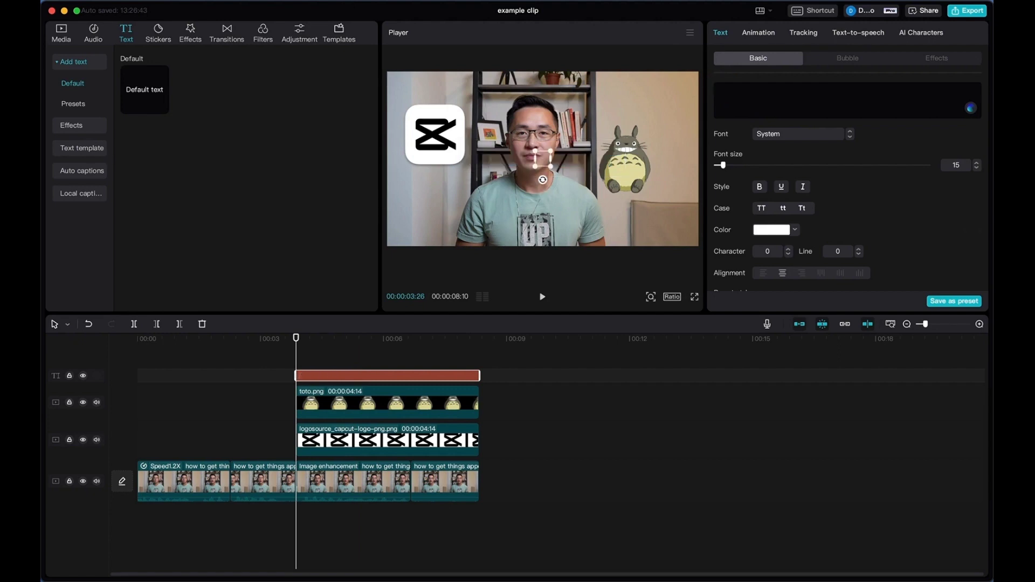
type("SUBSCRIBE NOW")
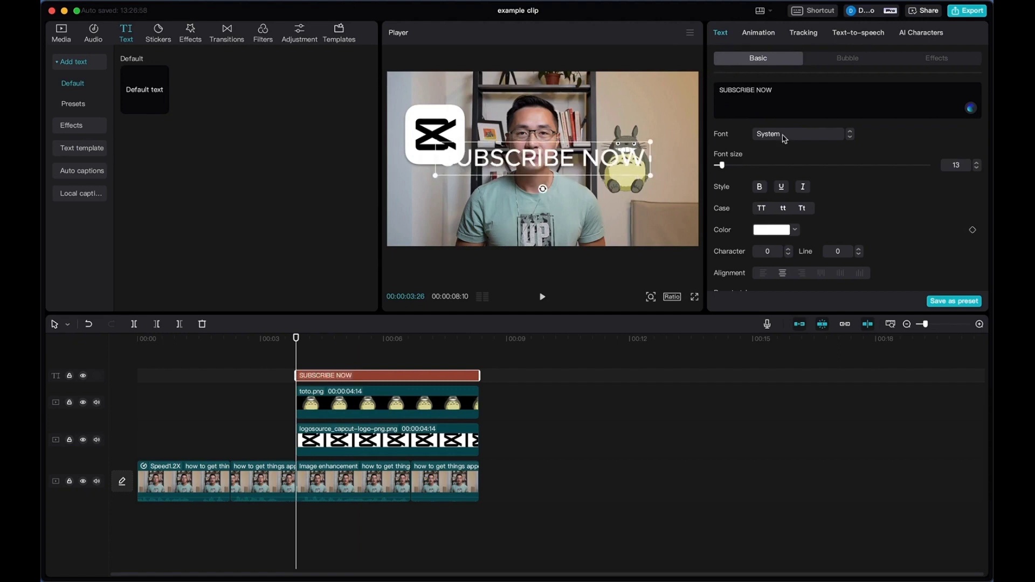
Set the SUBSCRIBE NOW text in Rubik-Bold at font size 17, and switch italic on and off again
left_click(787, 135)
left_click(794, 186)
left_click_drag(721, 165, 725, 165)
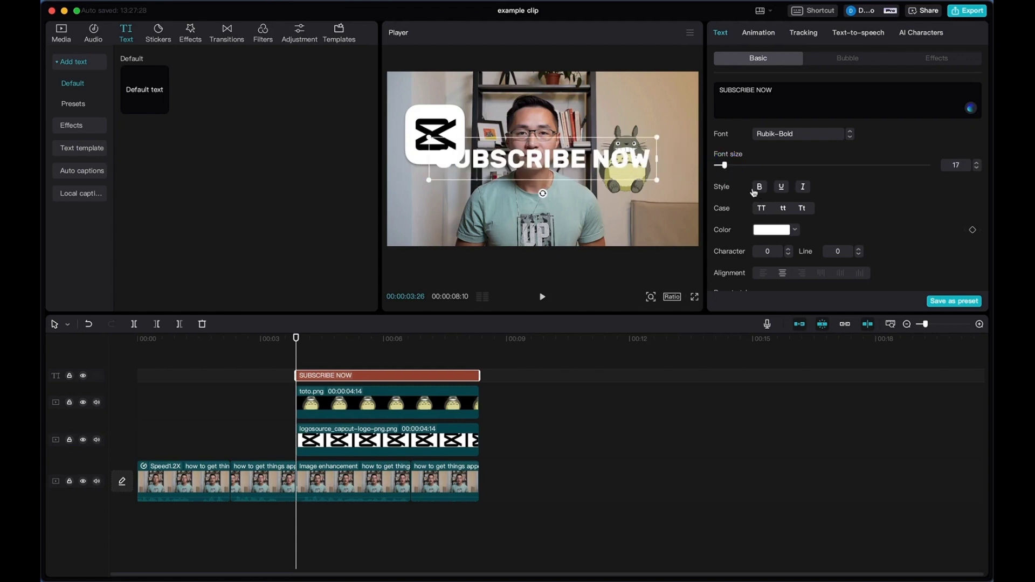
left_click(803, 187)
left_click(803, 187)
Show all preset styles, try the black-outlined and white-background ones, and apply the black-on-yellow style to the SUBSCRIBE NOW text
scroll(846, 186, "down", 2)
scroll(845, 205, "down", 3)
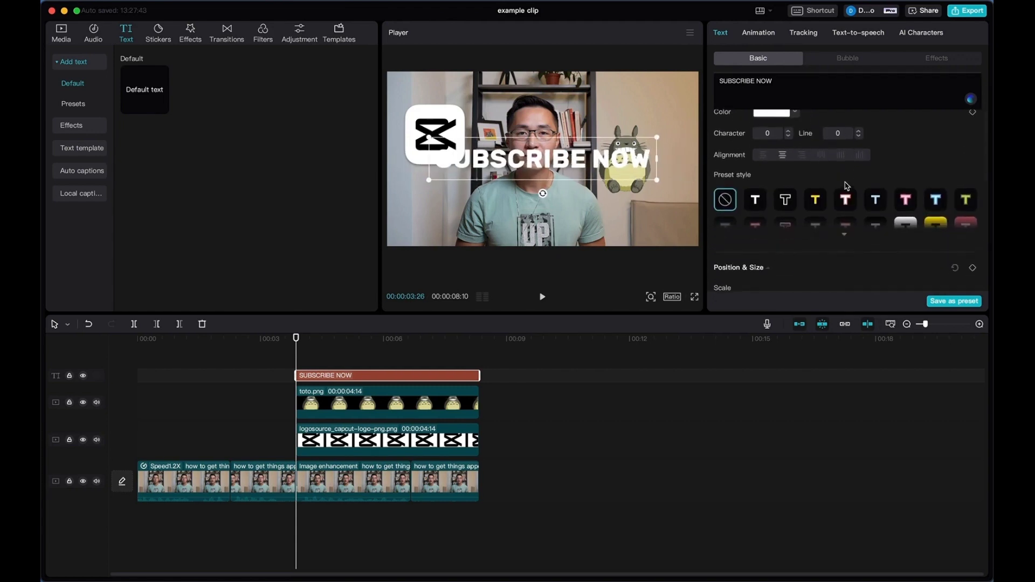
left_click(843, 233)
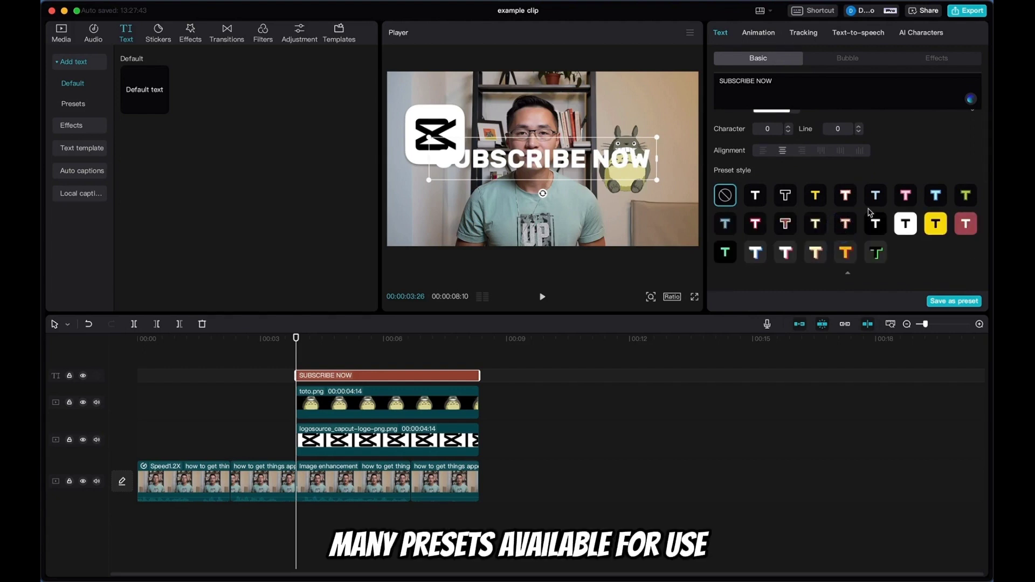
left_click(755, 196)
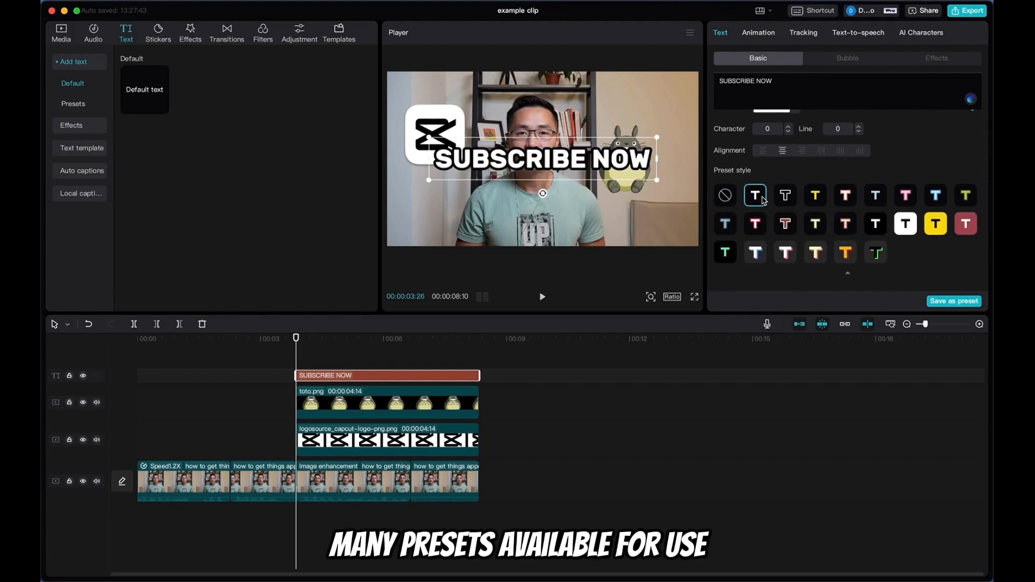
left_click(906, 224)
left_click(936, 224)
Open the font list for the SUBSCRIBE NOW text and browse the available fonts
scroll(841, 198, "up", 2)
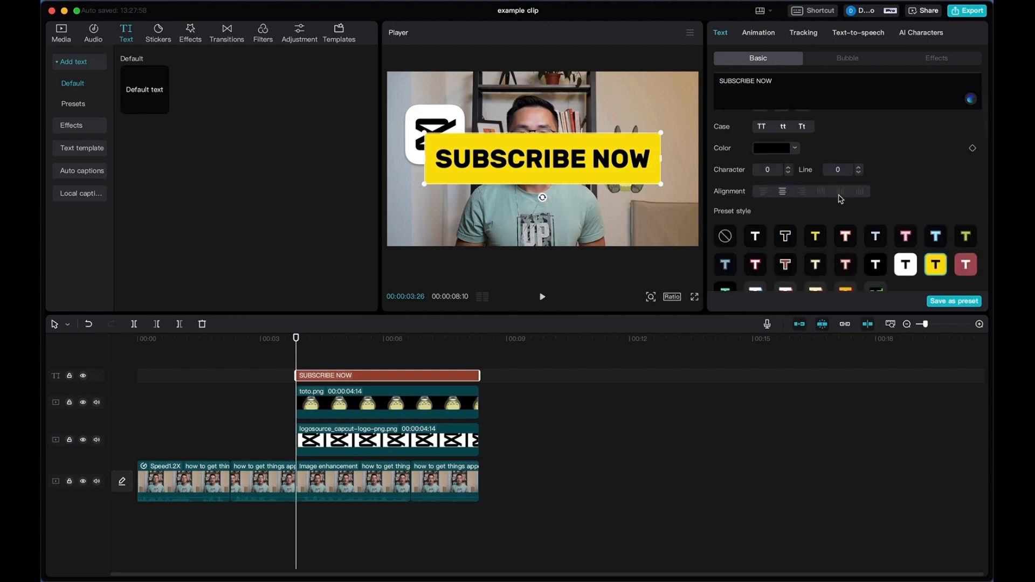
scroll(840, 199, "up", 2)
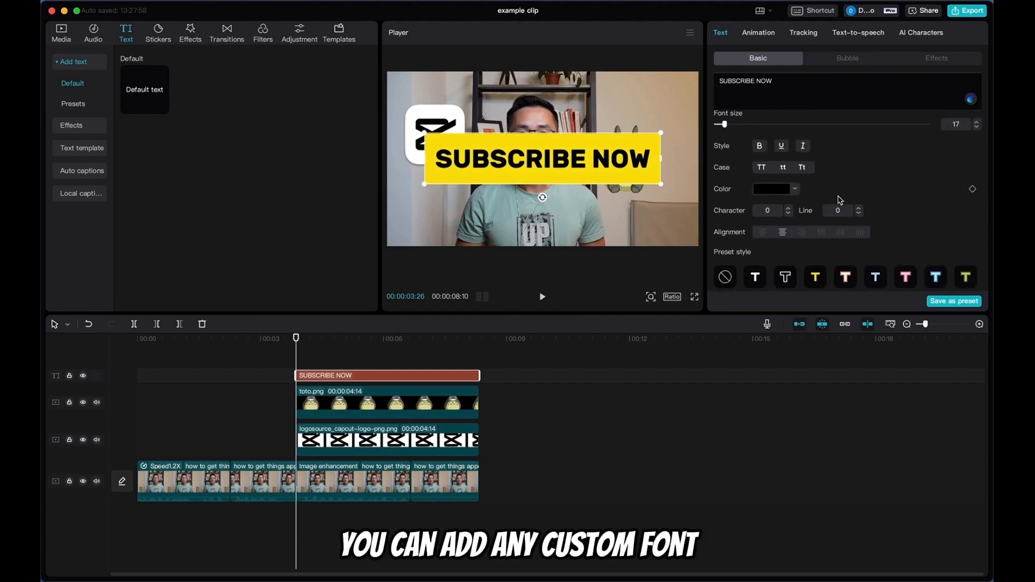
scroll(839, 200, "up", 2)
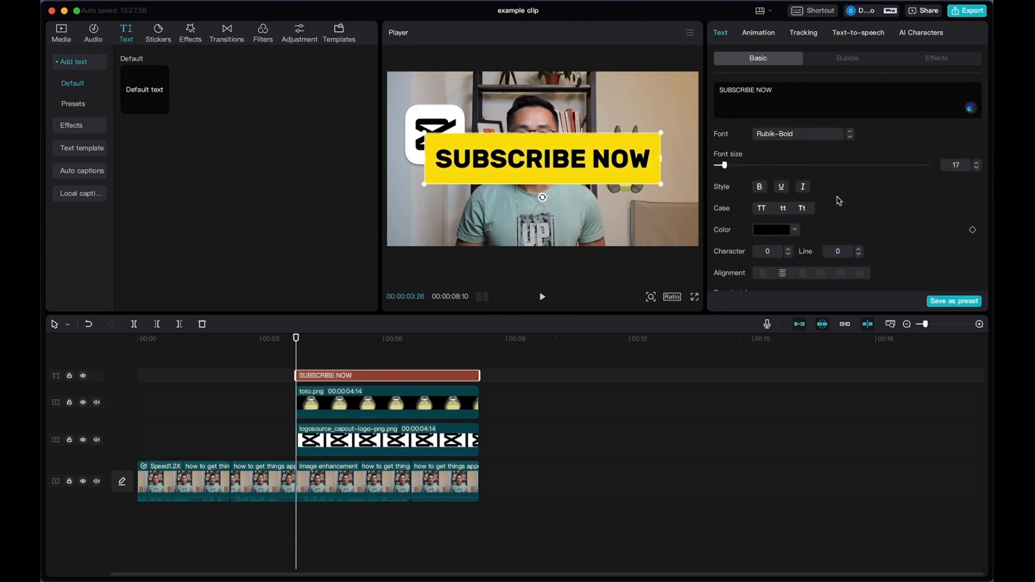
left_click(801, 135)
scroll(829, 262, "down", 8)
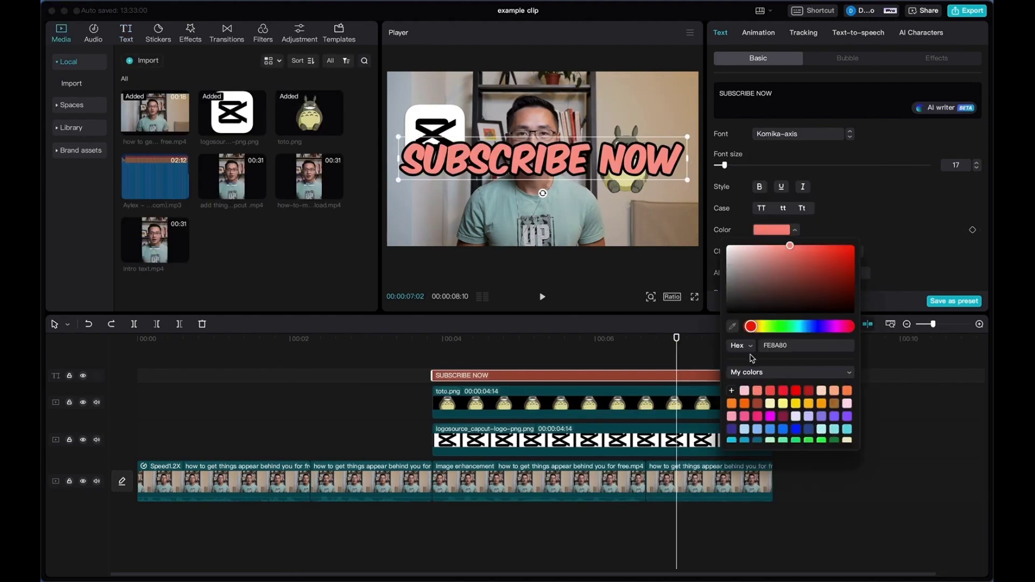
Sample the text colour with the eyedropper, first from the dark timeline background, then from the green shirt in the preview (AEBFBB)
left_click(732, 327)
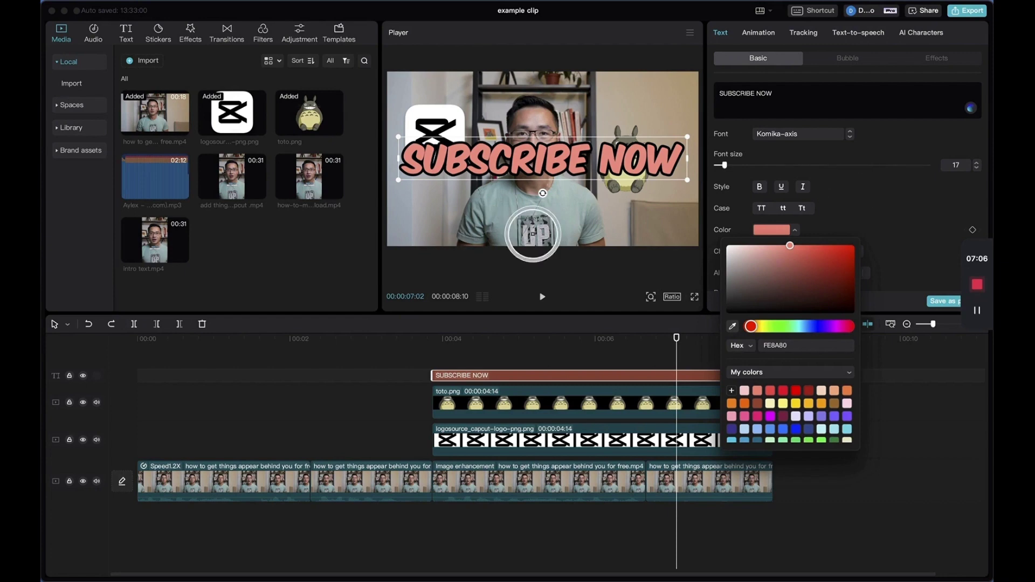
left_click(559, 357)
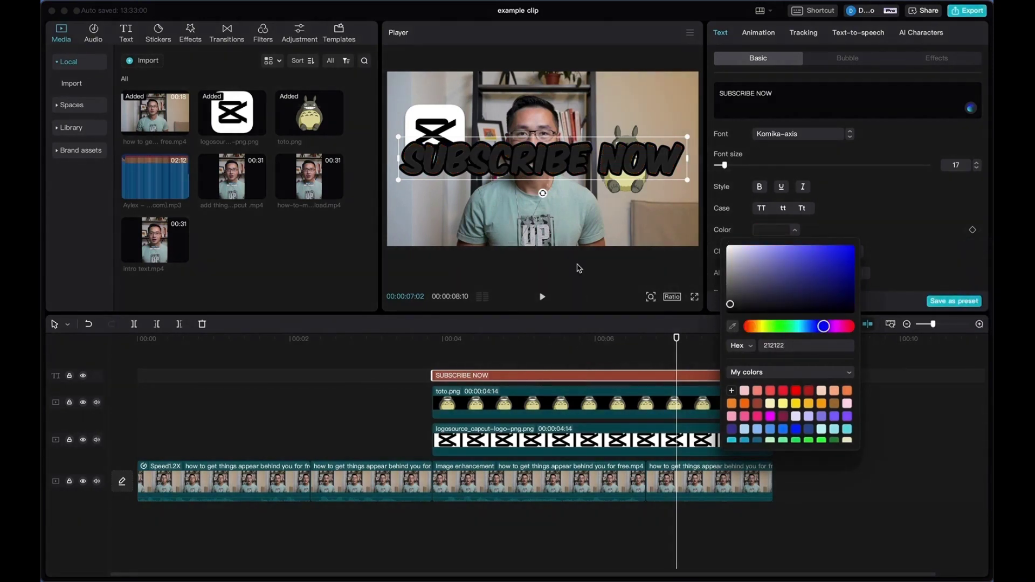
left_click(732, 326)
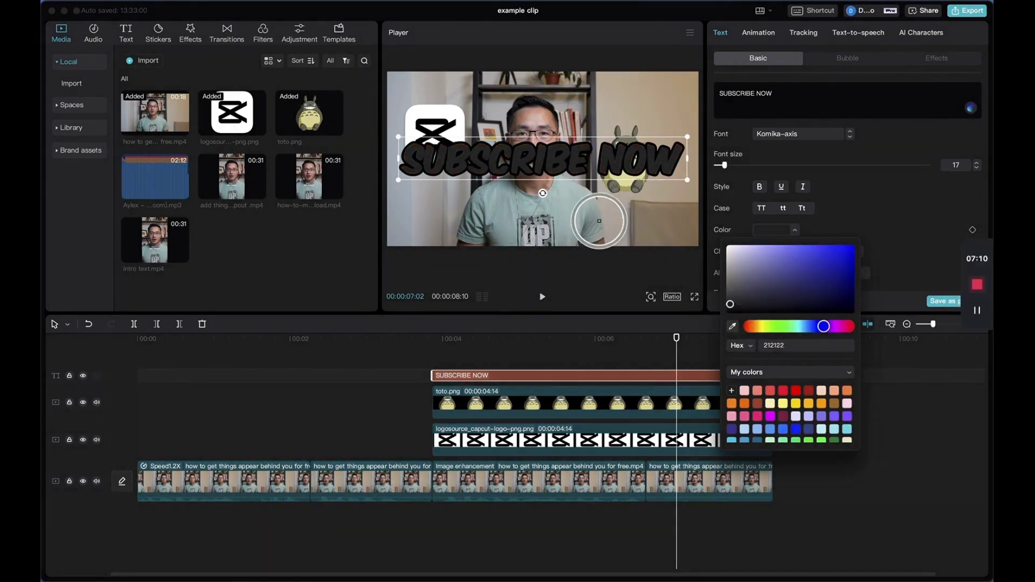
left_click(573, 216)
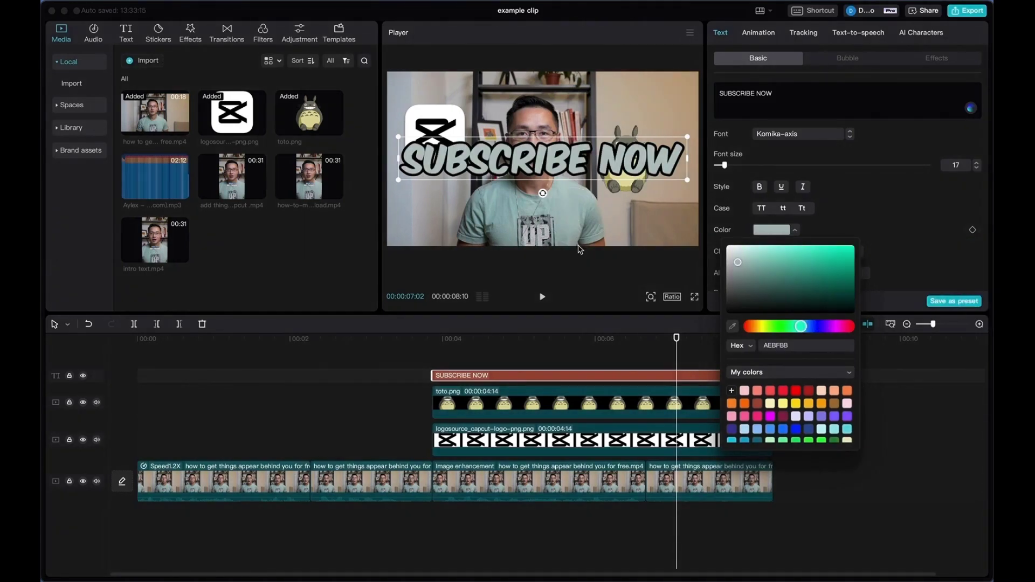
left_click(639, 340)
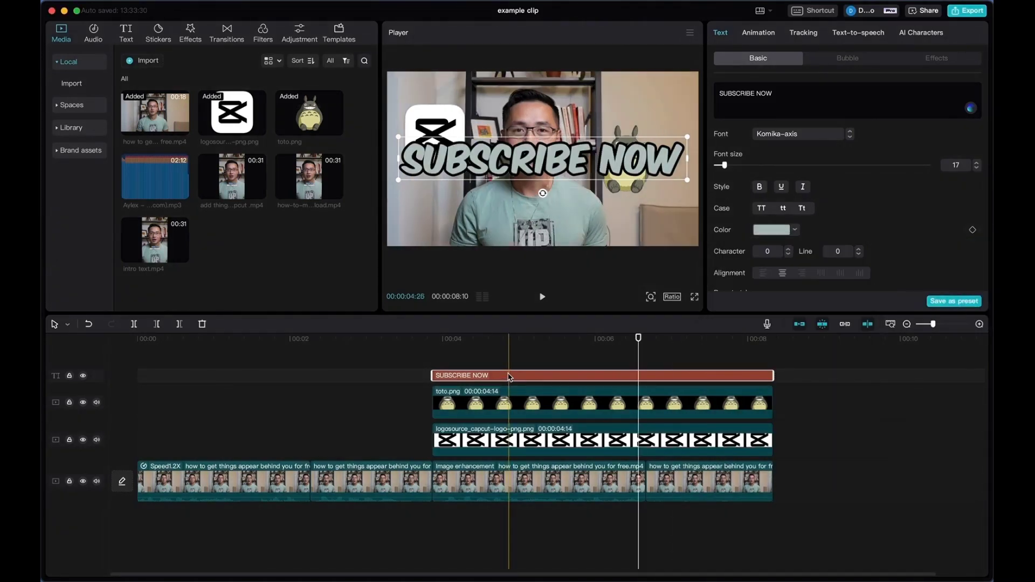
Add the Slide Up entrance animation to the SUBSCRIBE NOW text and set its duration to 0.3 s
left_click(512, 374)
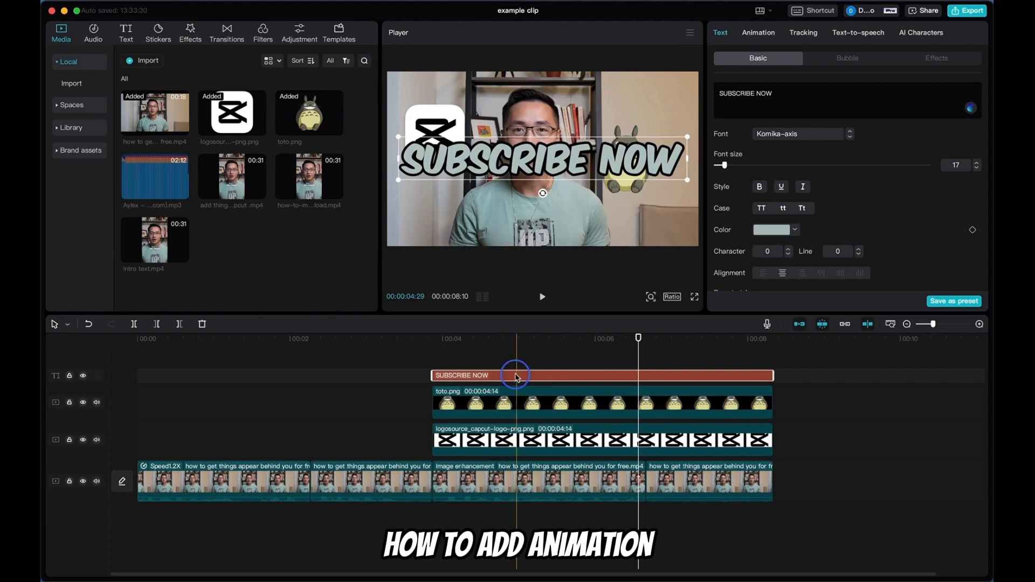
left_click(752, 34)
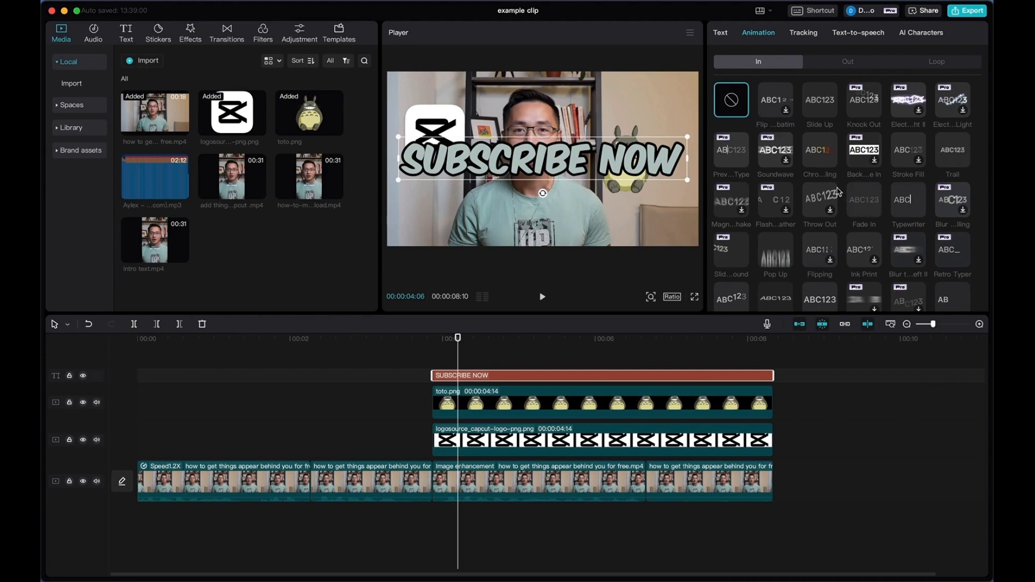
scroll(817, 208, "down", 1)
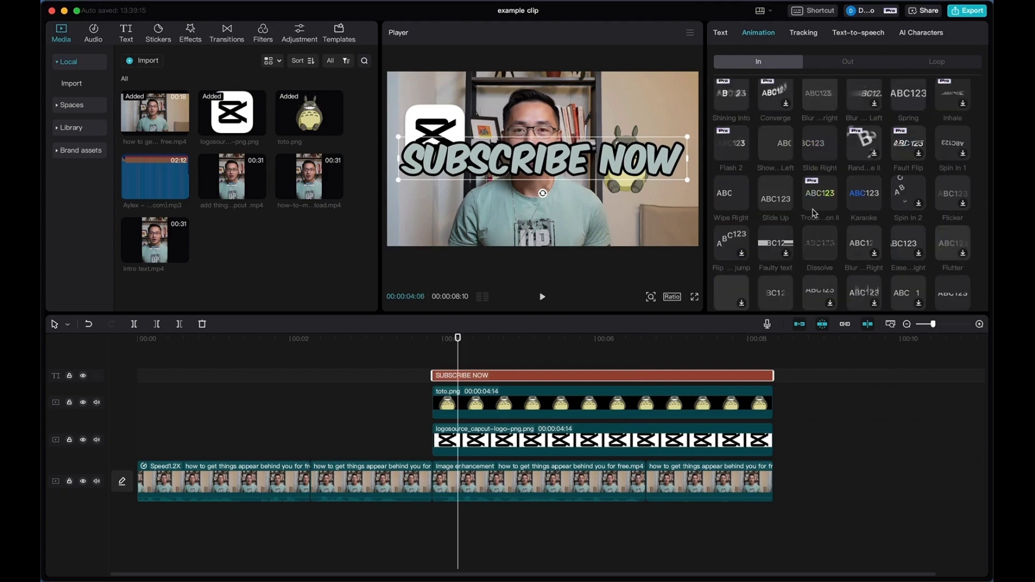
left_click(776, 201)
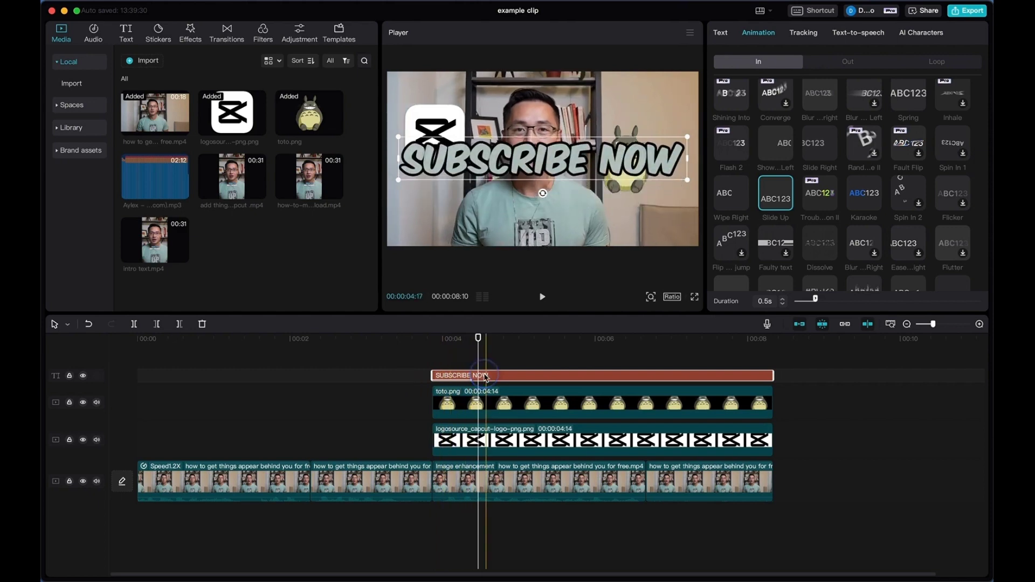
mouse_move(818, 302)
left_mouse_down()
mouse_move(840, 305)
mouse_move(783, 303)
mouse_move(807, 305)
left_mouse_up()
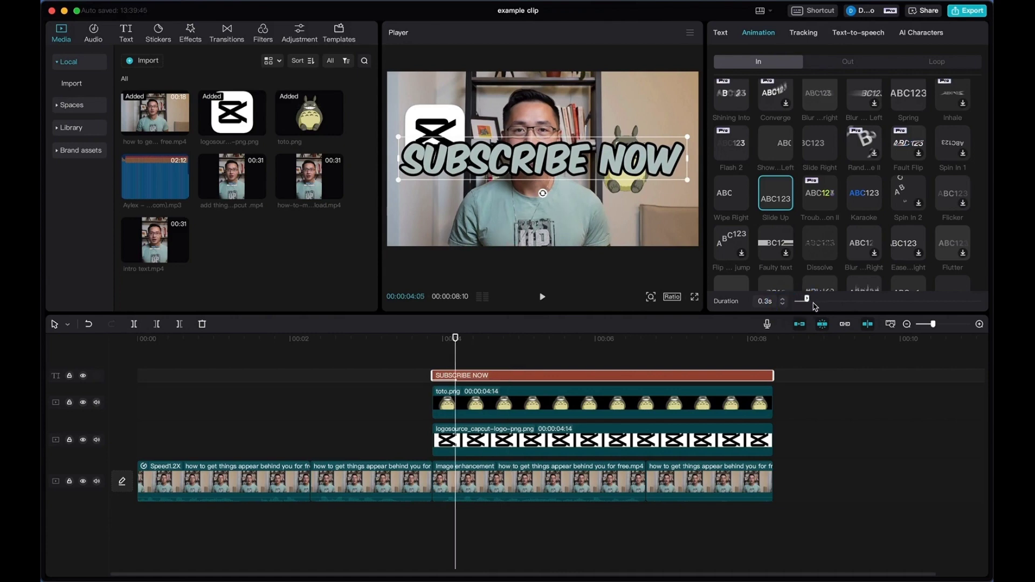
Add the Slide Right exit animation to the SUBSCRIBE NOW text and lengthen its duration slightly
left_click(711, 375)
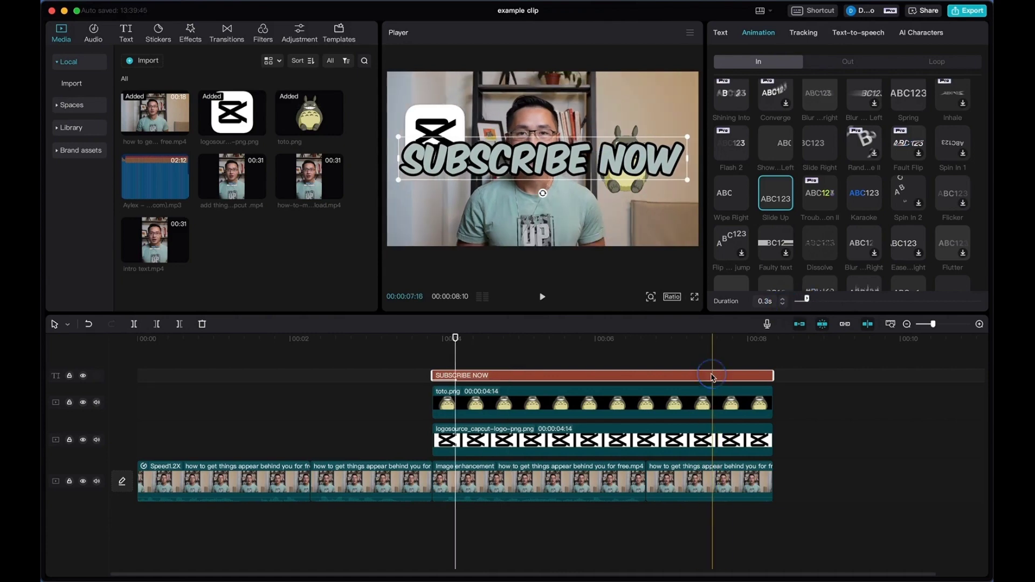
left_click(851, 60)
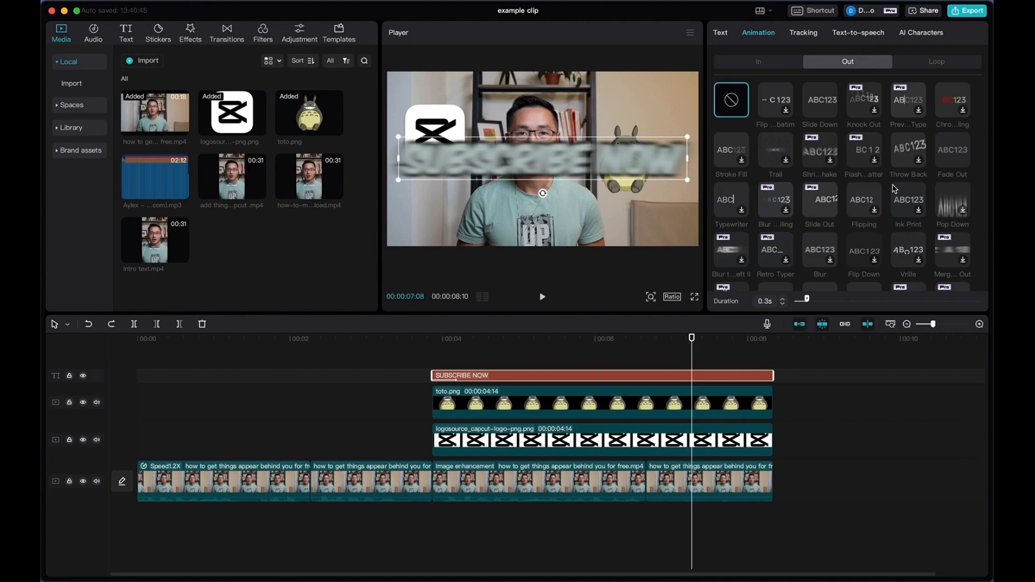
scroll(742, 221, "down", 5)
left_click(739, 221)
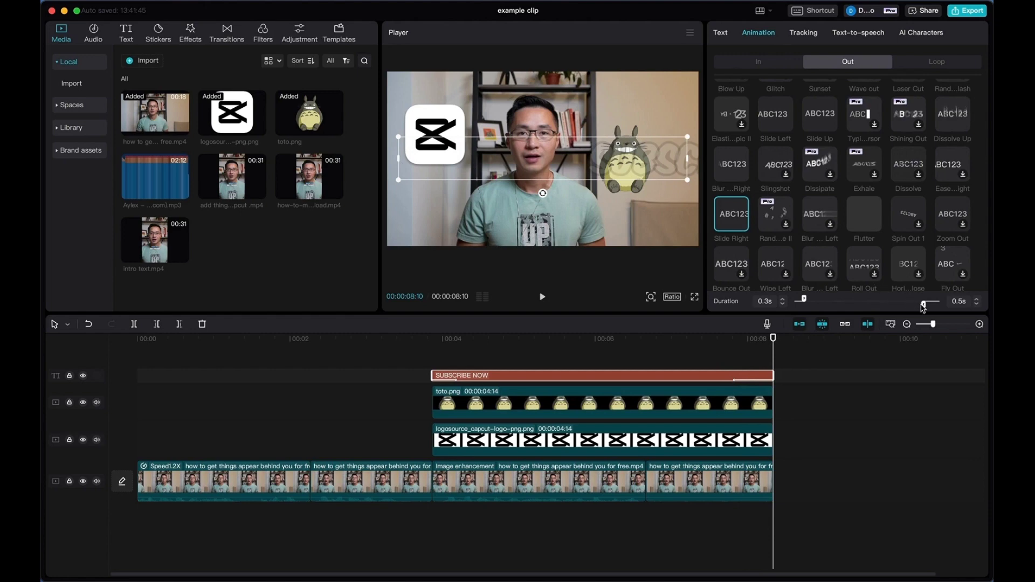
left_click_drag(925, 306, 893, 308)
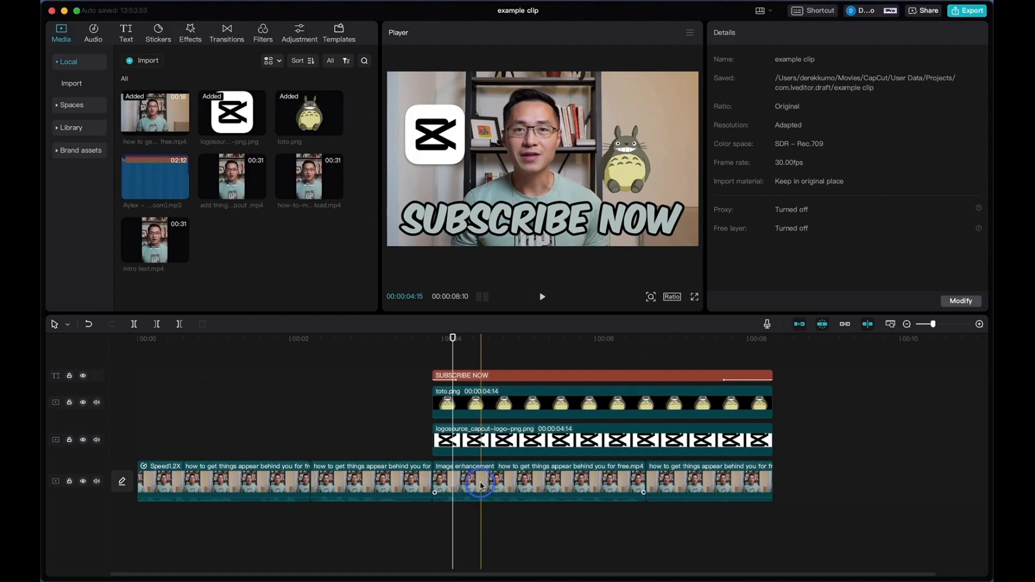
Open the middle video clip's audio settings and try out its volume and fade-in adjustments
left_click(495, 490)
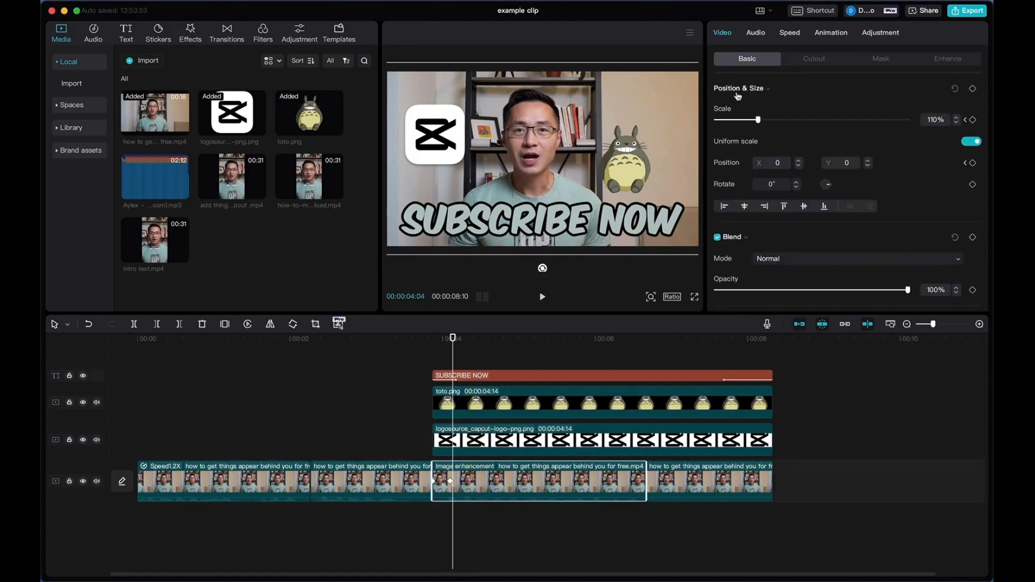
left_click(756, 35)
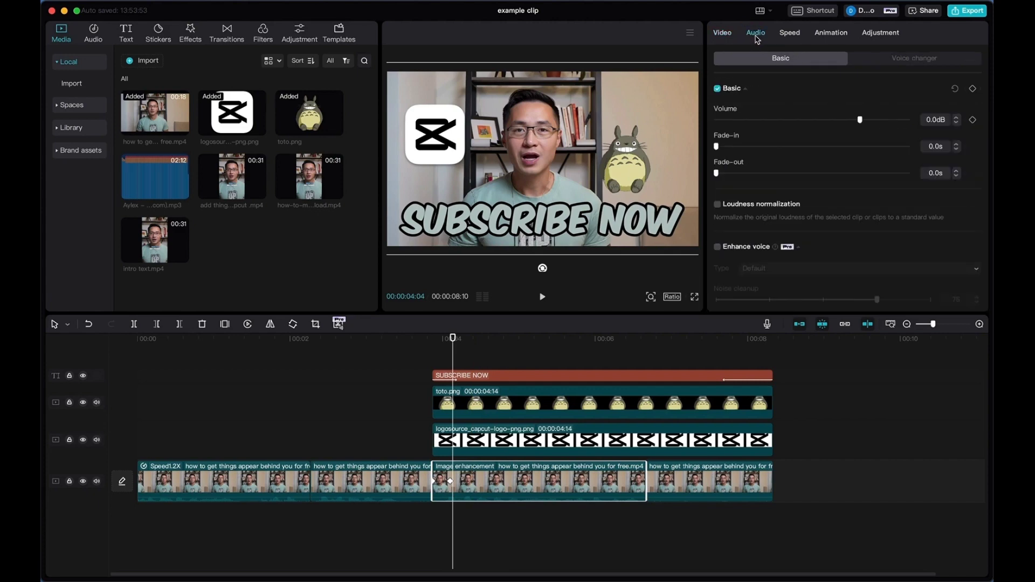
mouse_move(860, 121)
left_mouse_down()
mouse_move(835, 127)
mouse_move(860, 121)
left_mouse_up()
mouse_move(721, 149)
left_mouse_down()
mouse_move(723, 172)
mouse_move(717, 160)
left_mouse_up()
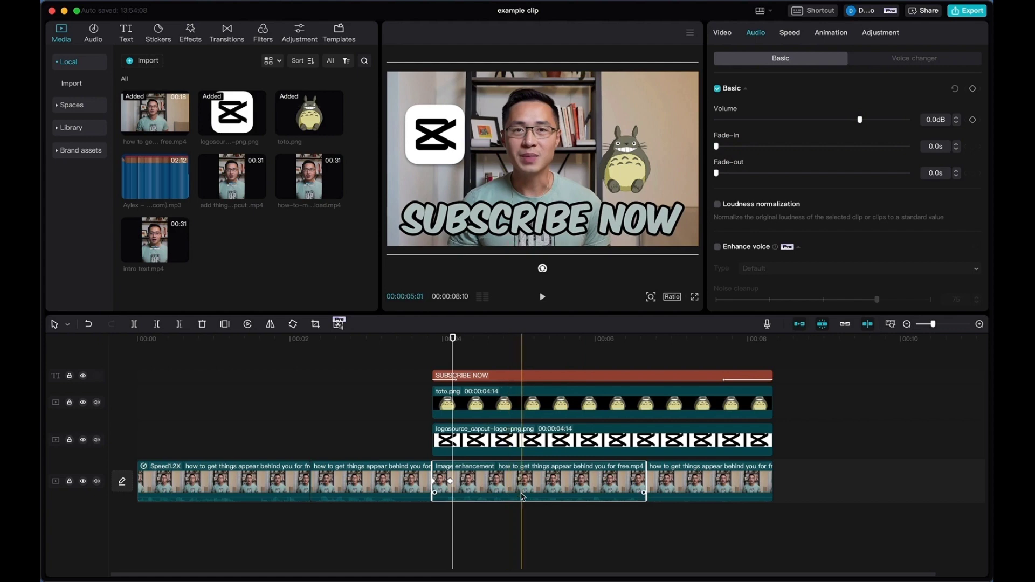
Extract the middle video clip's audio into a separate audio clip, then clear the selection
right_click(506, 485)
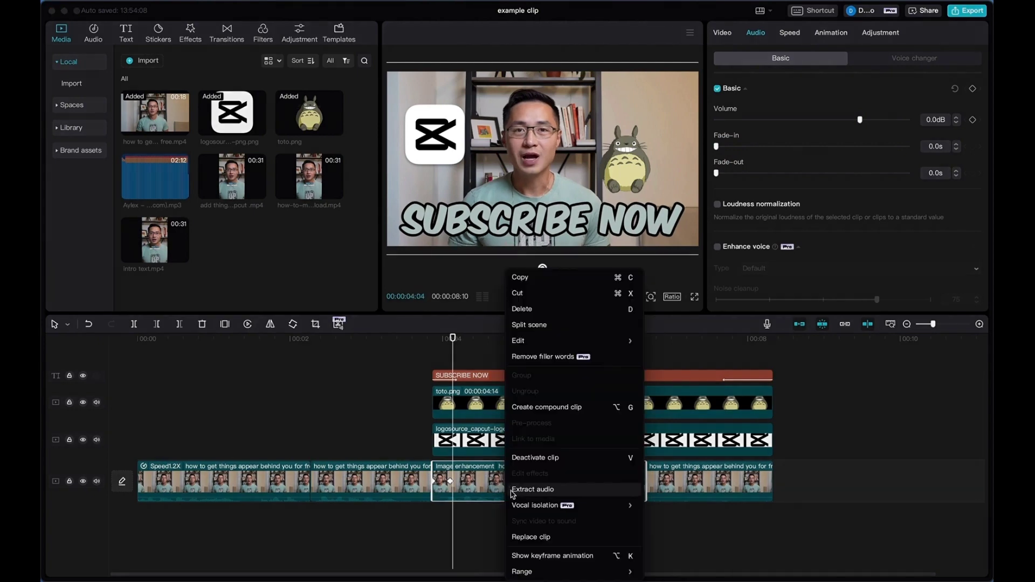
left_click(554, 493)
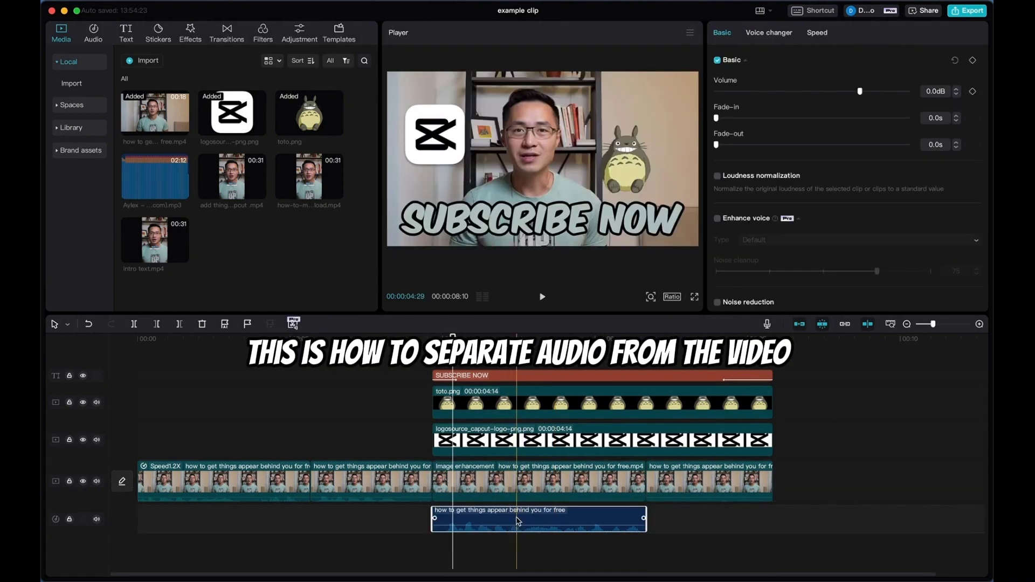
left_click(582, 557)
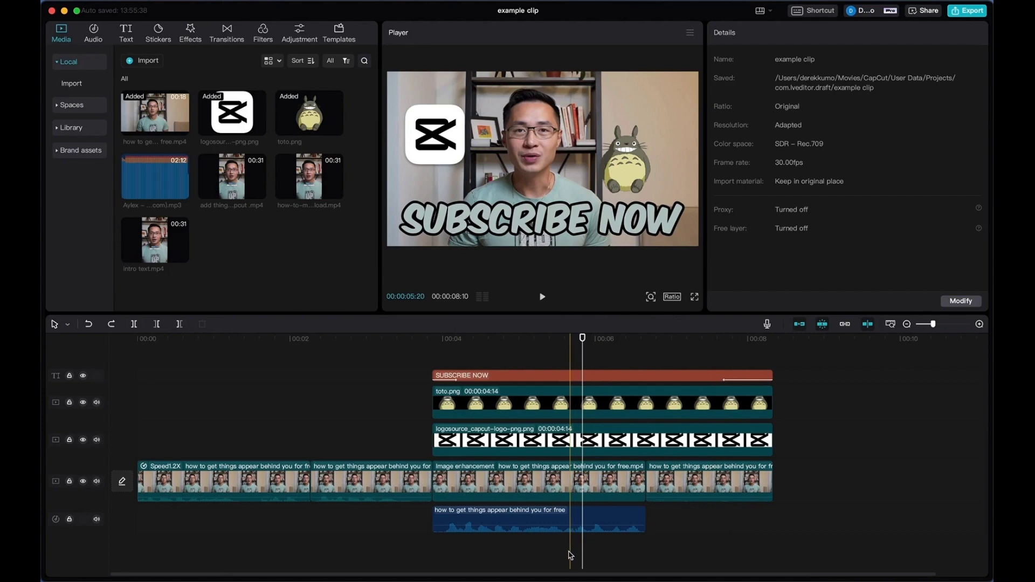
Try combining the middle video clip and its extracted audio into a compound clip
left_click(568, 520)
right_click(540, 492)
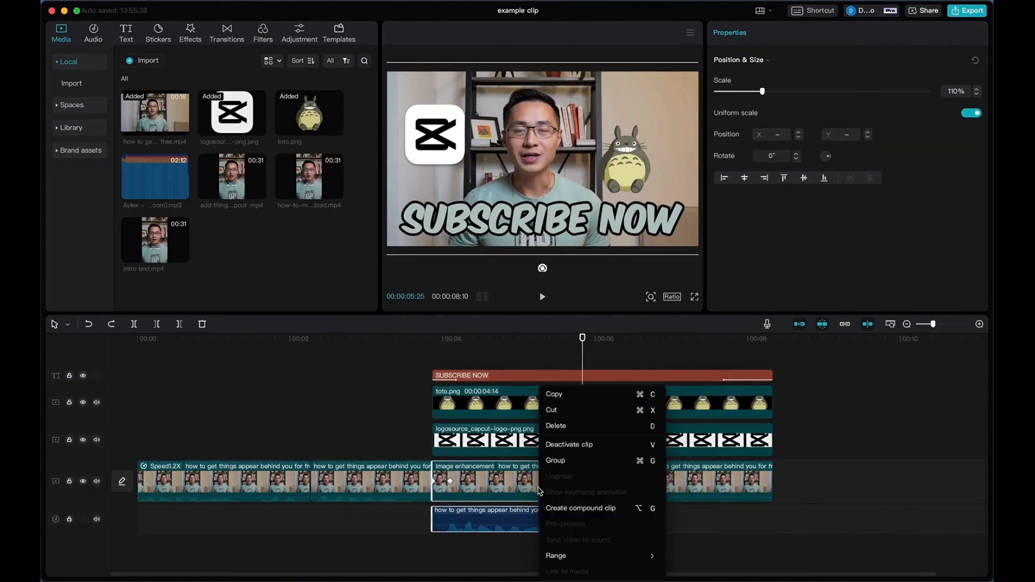
left_click(564, 511)
Try noise reduction on the extracted audio, then enable Enhance voice with Noise cleanup at 100
scroll(754, 185, "down", 5)
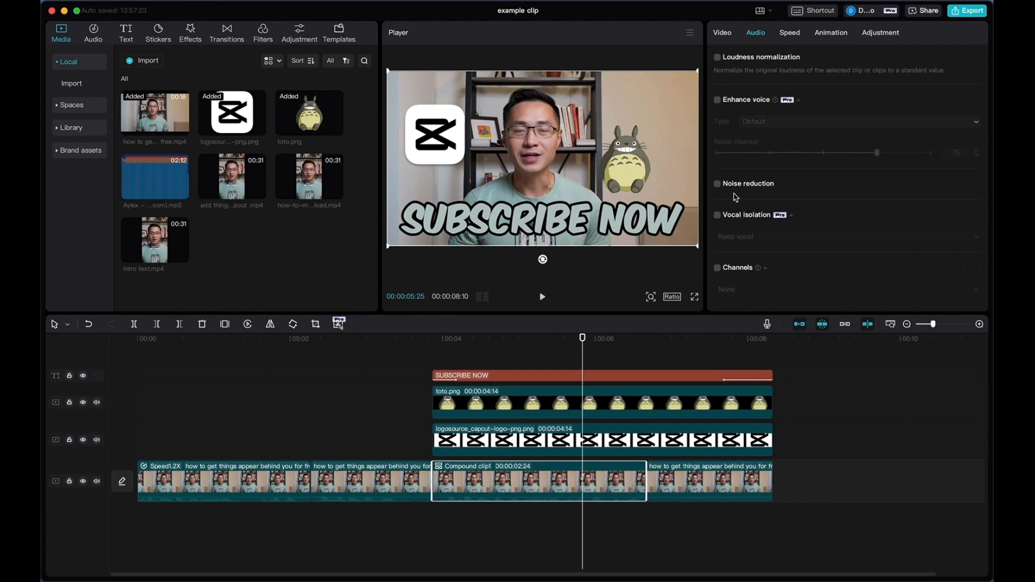
left_click(717, 185)
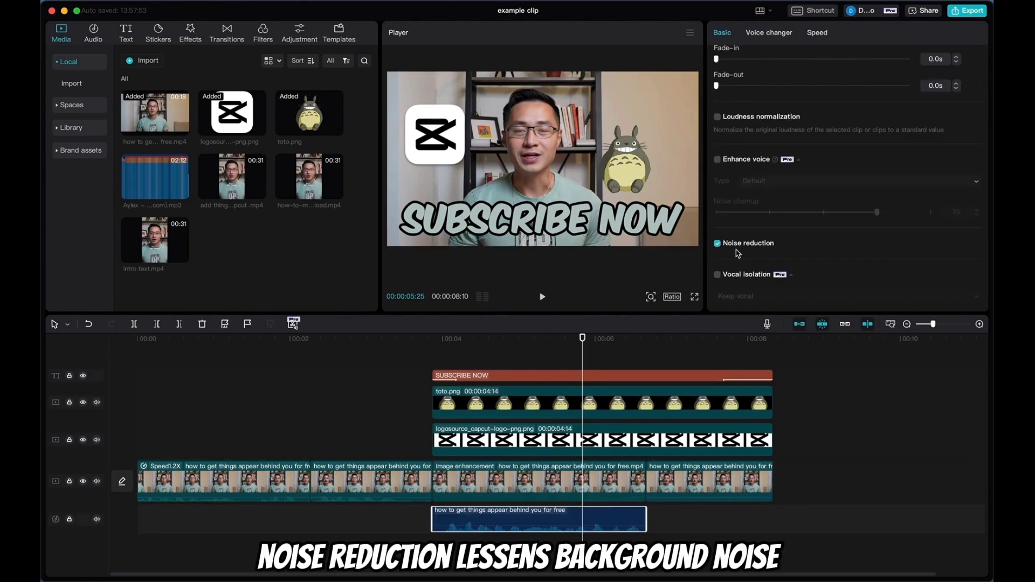
left_click(717, 160)
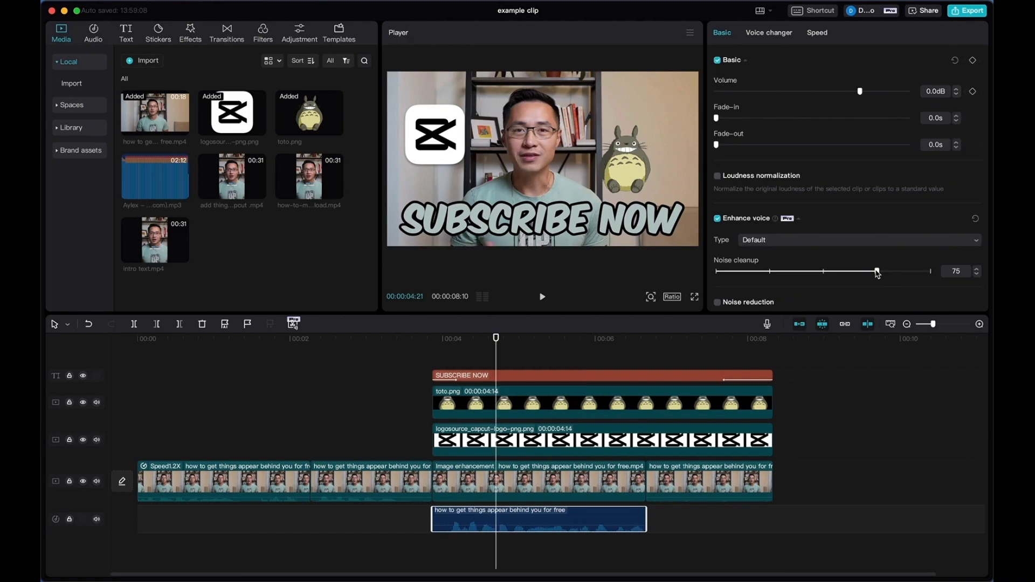
left_click_drag(877, 271, 934, 276)
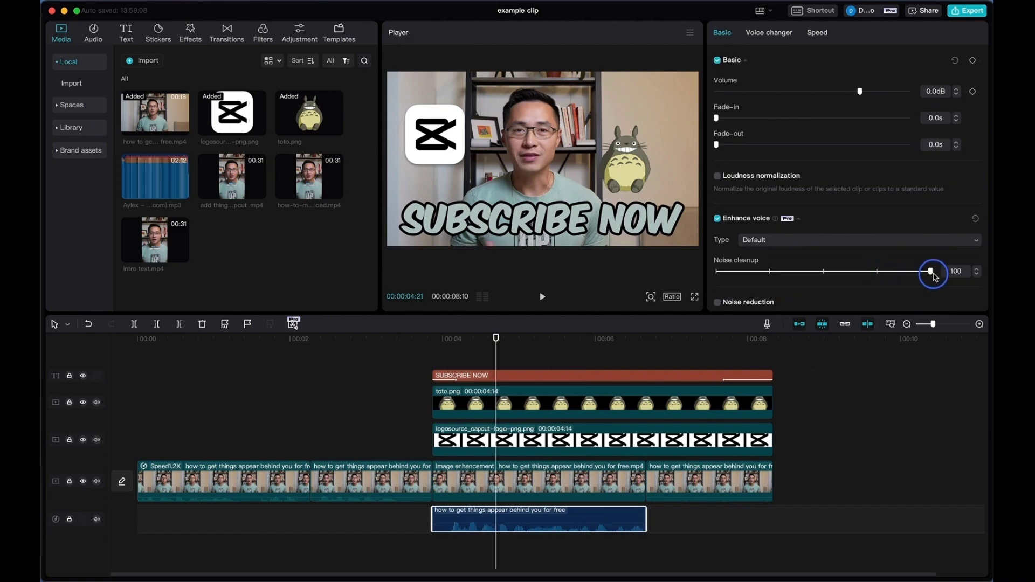
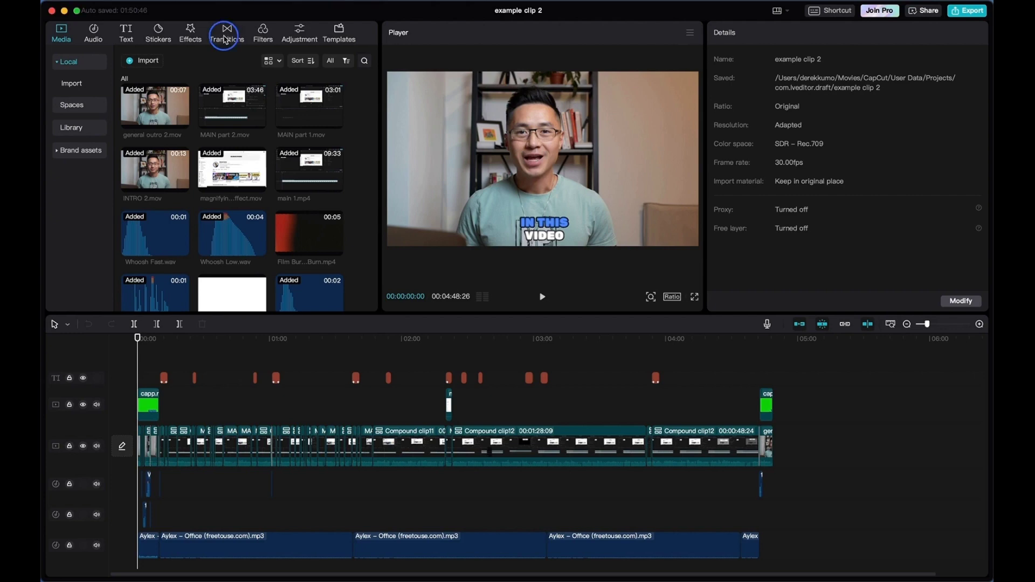
Replace the transition before the general outro 2.mov clip with the Left transition from the Movement category
left_click(225, 40)
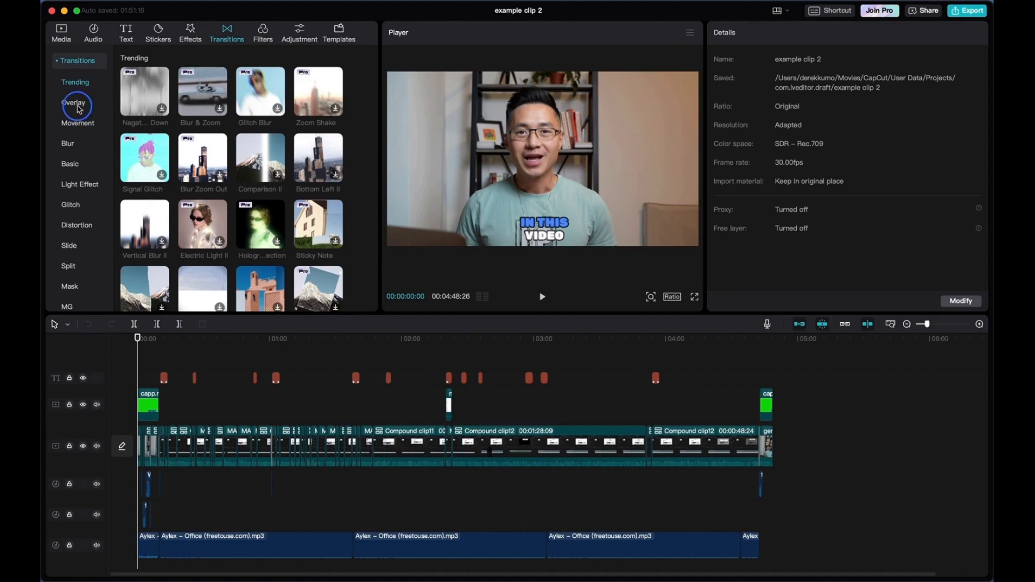
left_click(76, 103)
left_click(78, 124)
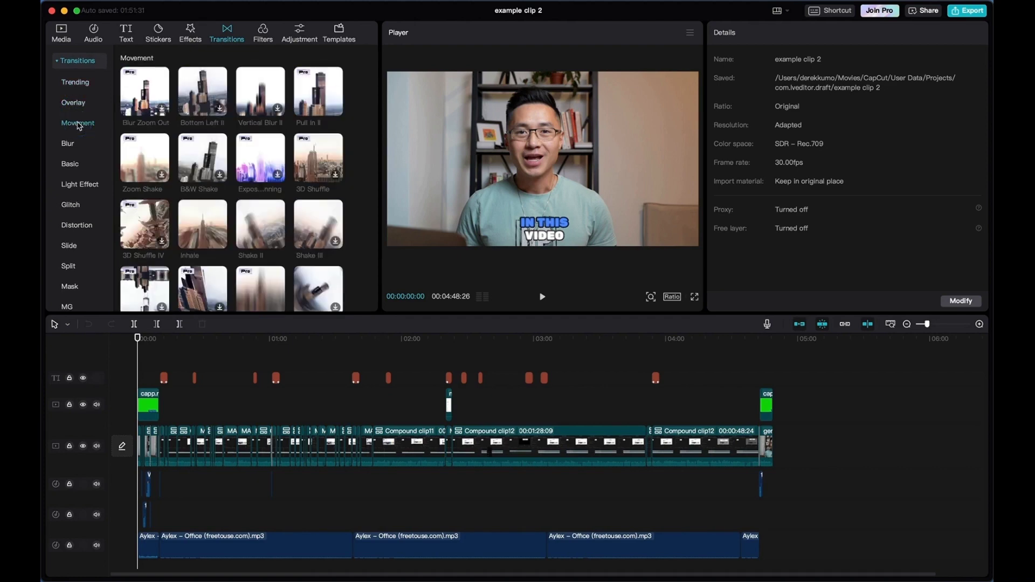
scroll(81, 134, "down", 2)
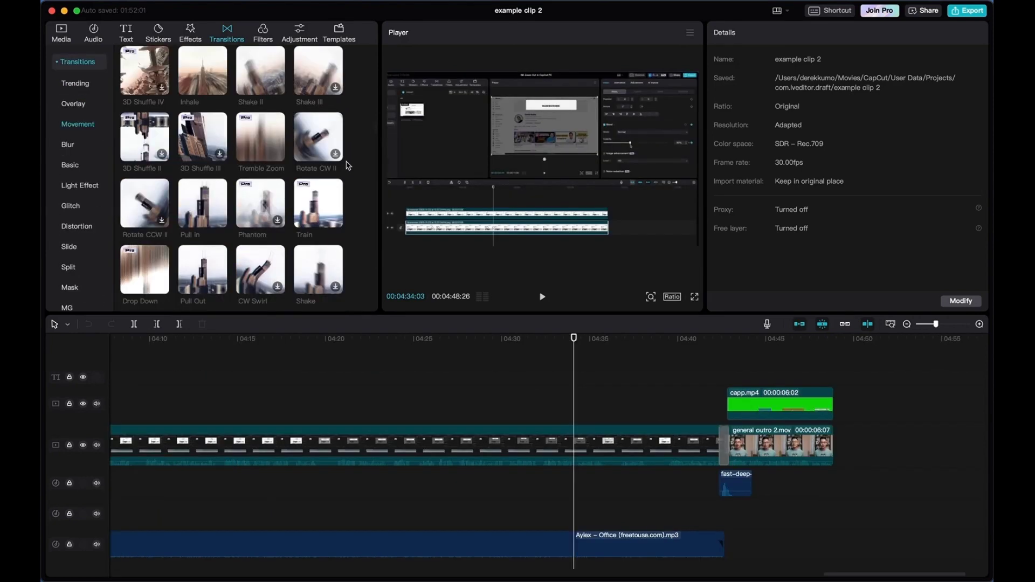
scroll(348, 166, "down", 5)
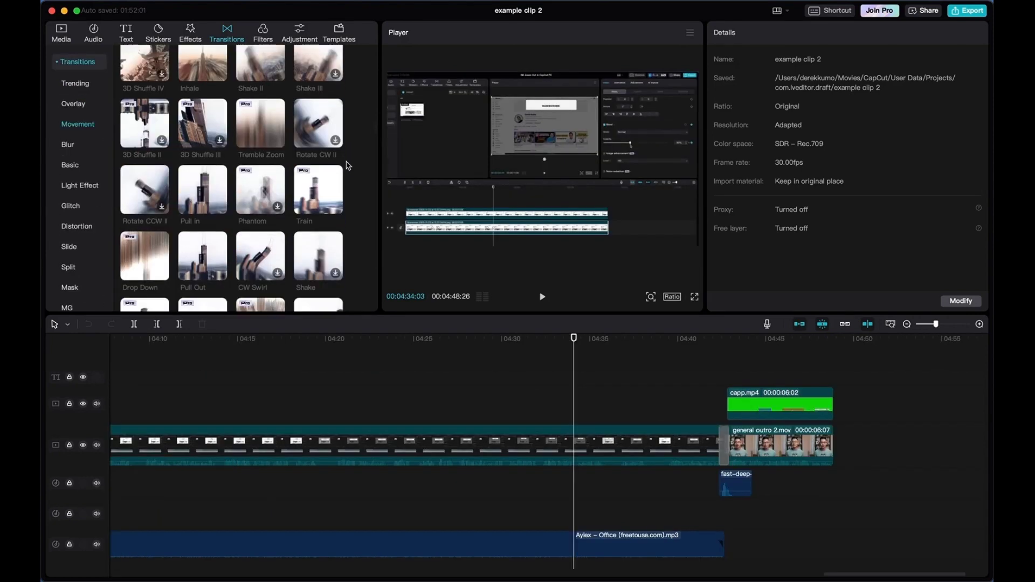
scroll(348, 165, "down", 3)
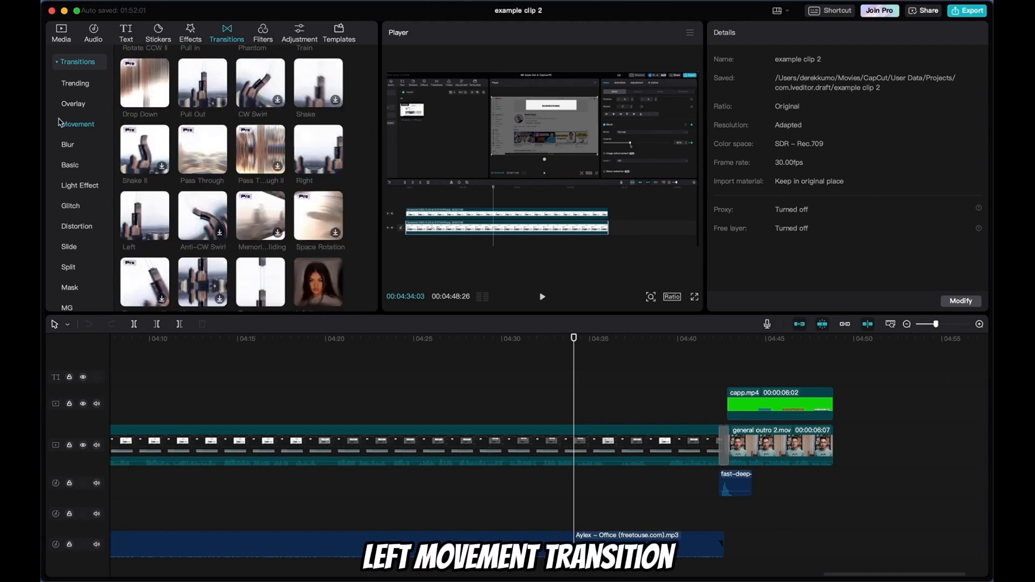
left_click(155, 212)
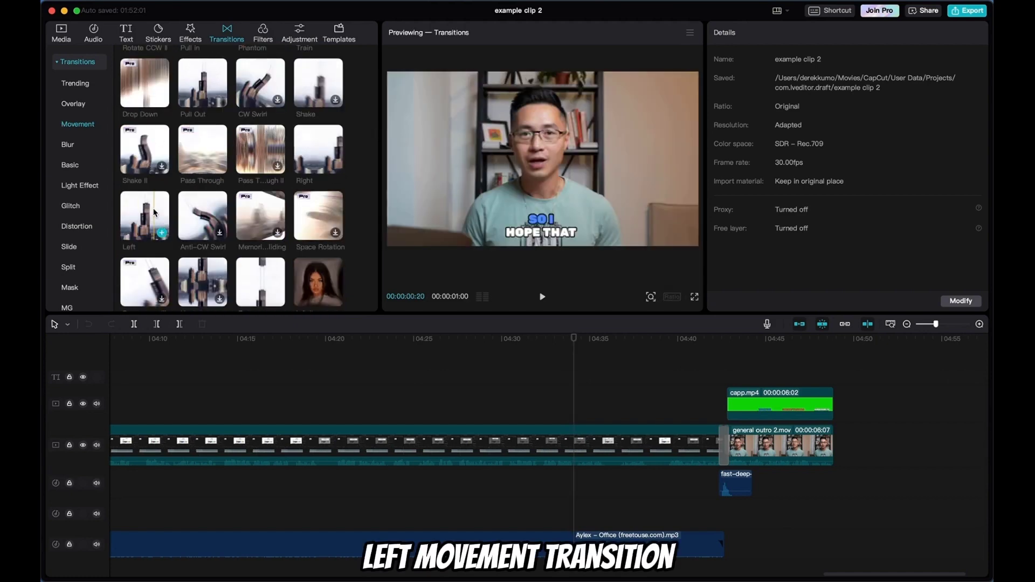
left_click(658, 370)
left_click_drag(658, 370, 723, 370)
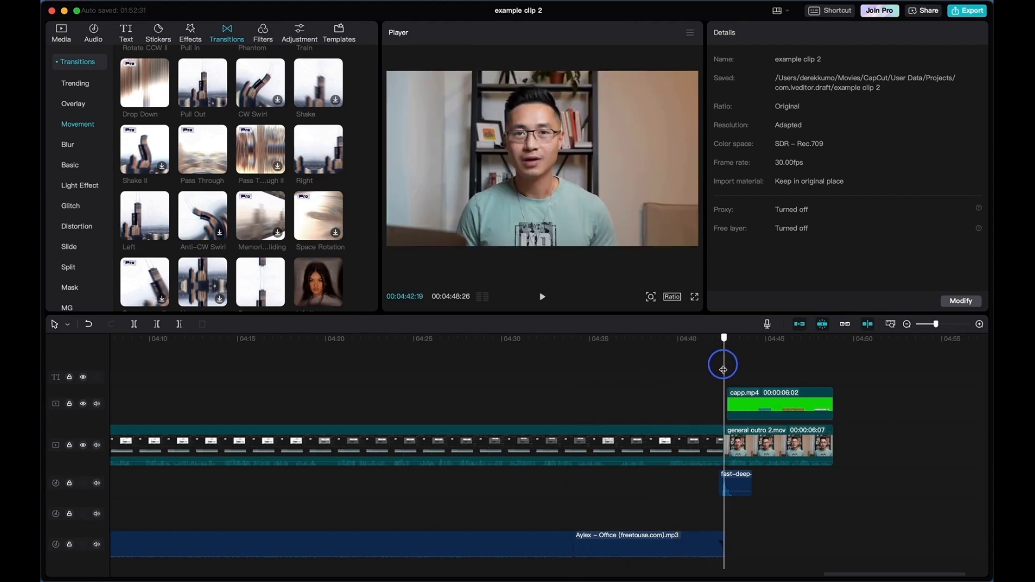
left_click(161, 235)
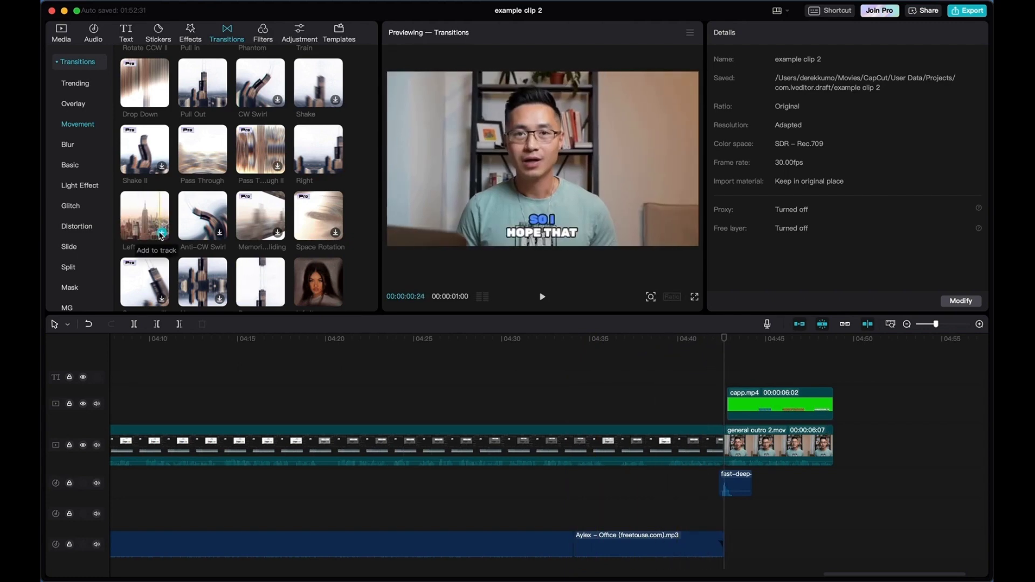
Set the Left transition's duration to 1.0 s and play back the cut into the outro clip
left_click(725, 451)
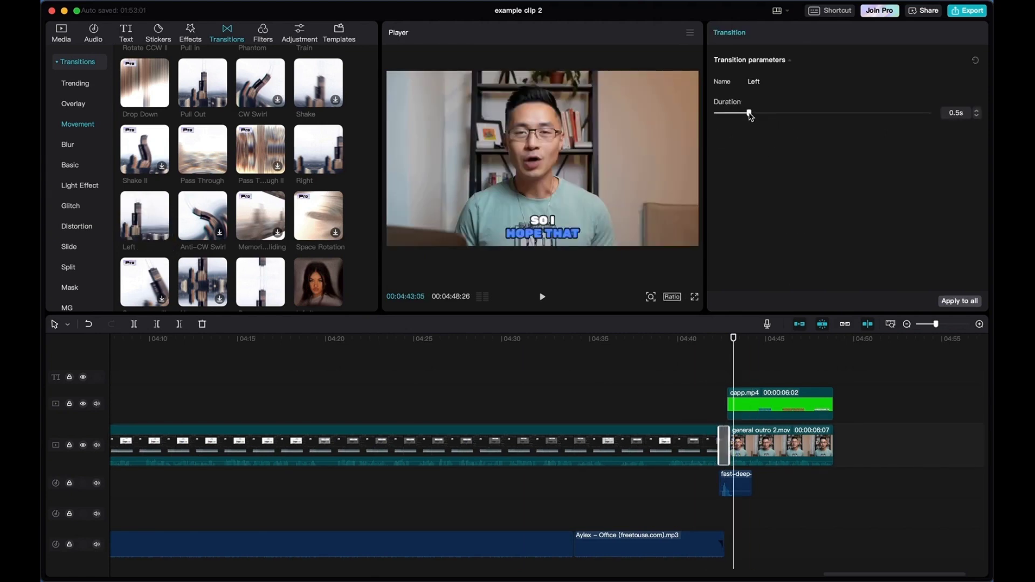
left_click_drag(749, 114, 783, 118)
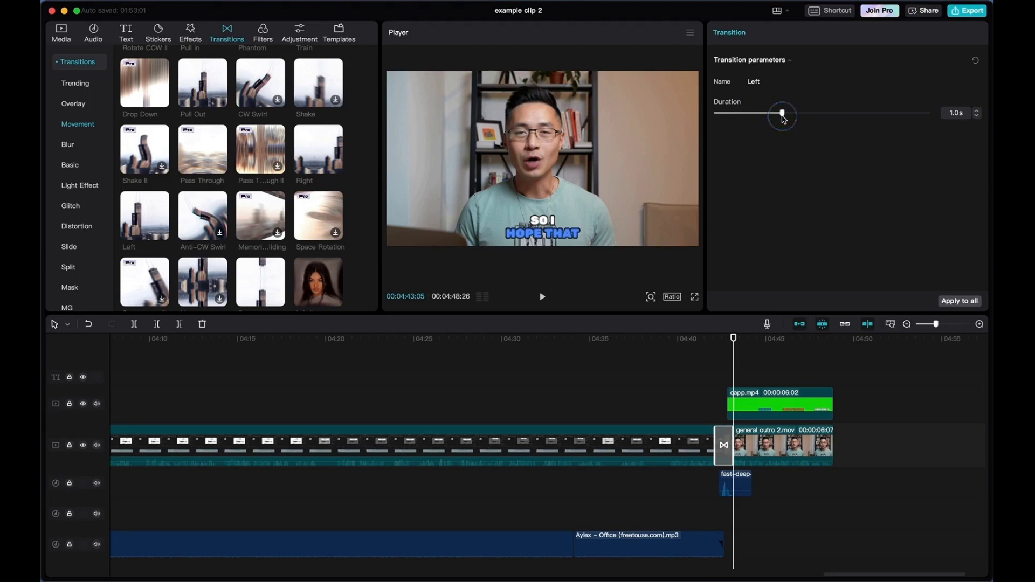
left_click(709, 376)
key("space")
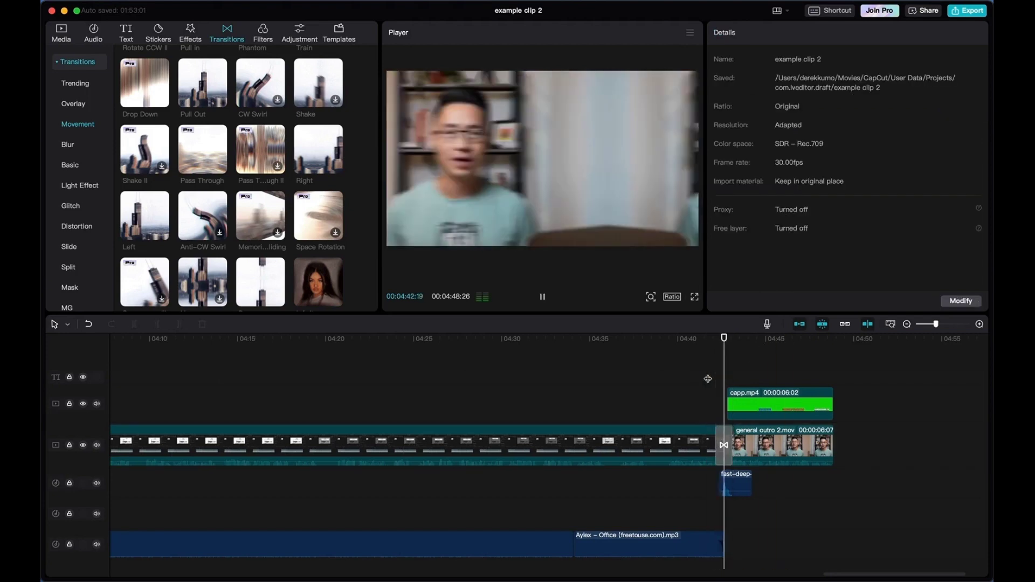
key("space")
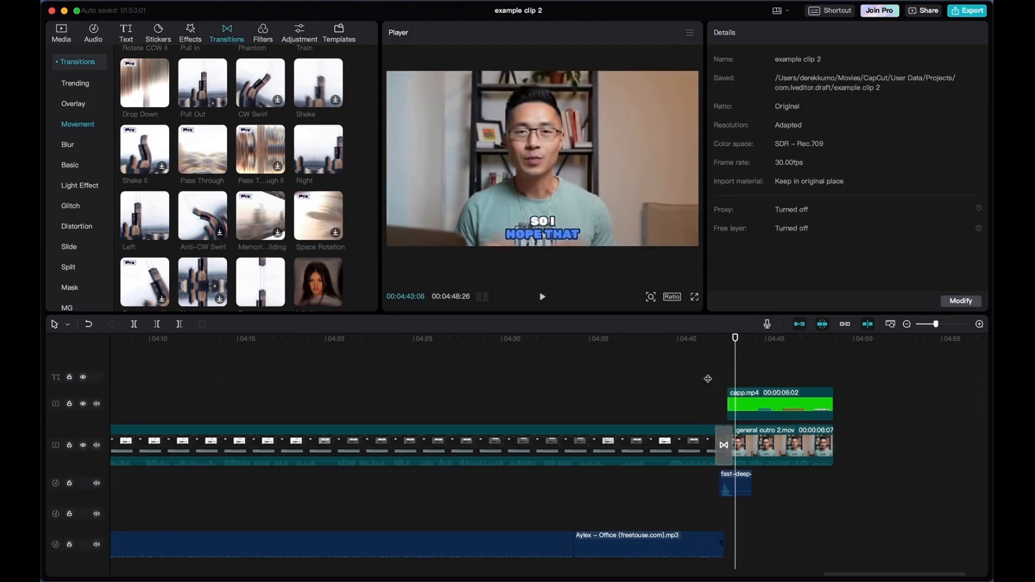
left_click(723, 378)
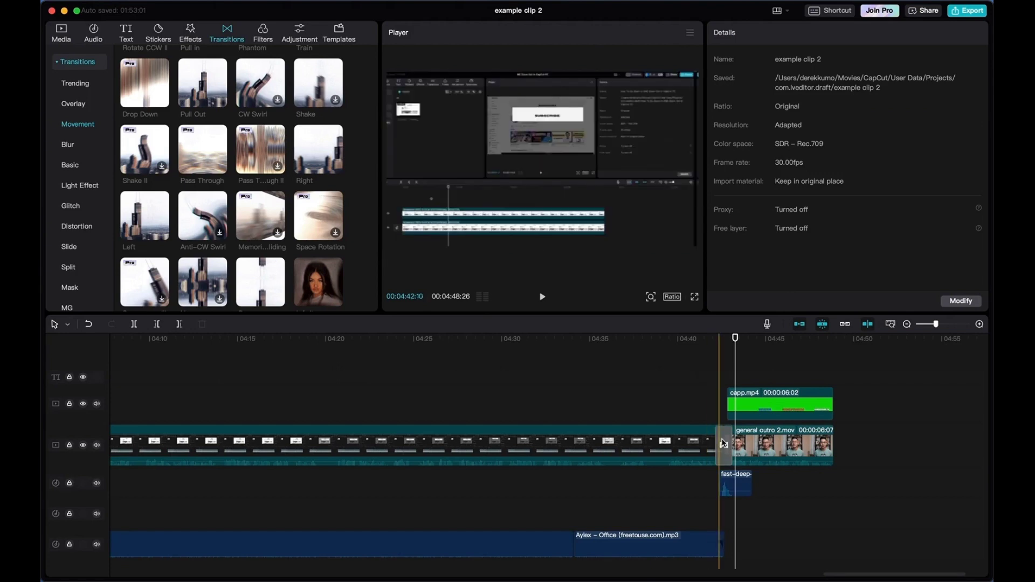
Delete the transition between INTRO 2.mov and main 1.mp4, and add the Old Film II light-effect transition there instead
left_click(723, 444)
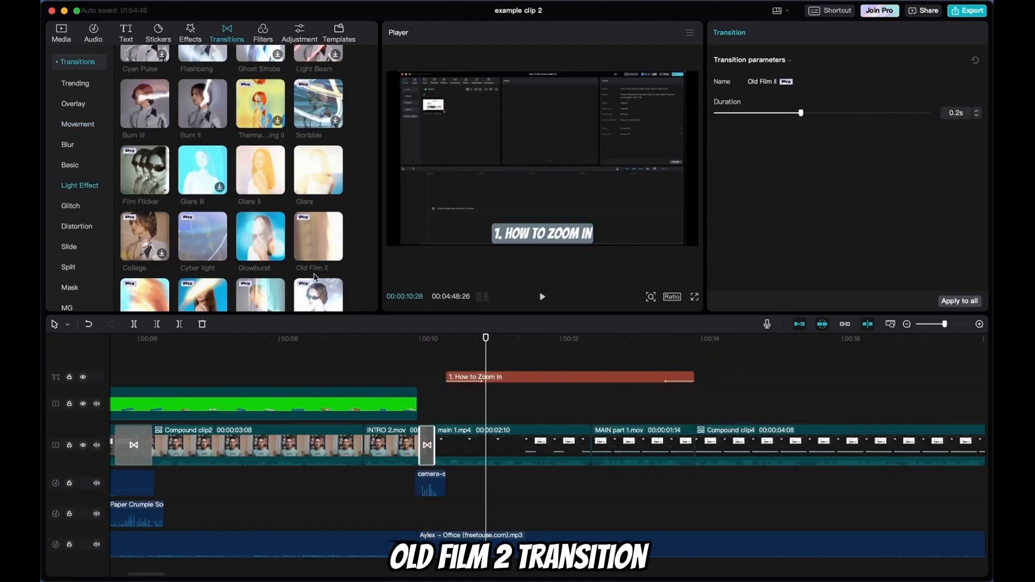
key("Delete")
left_click(312, 229)
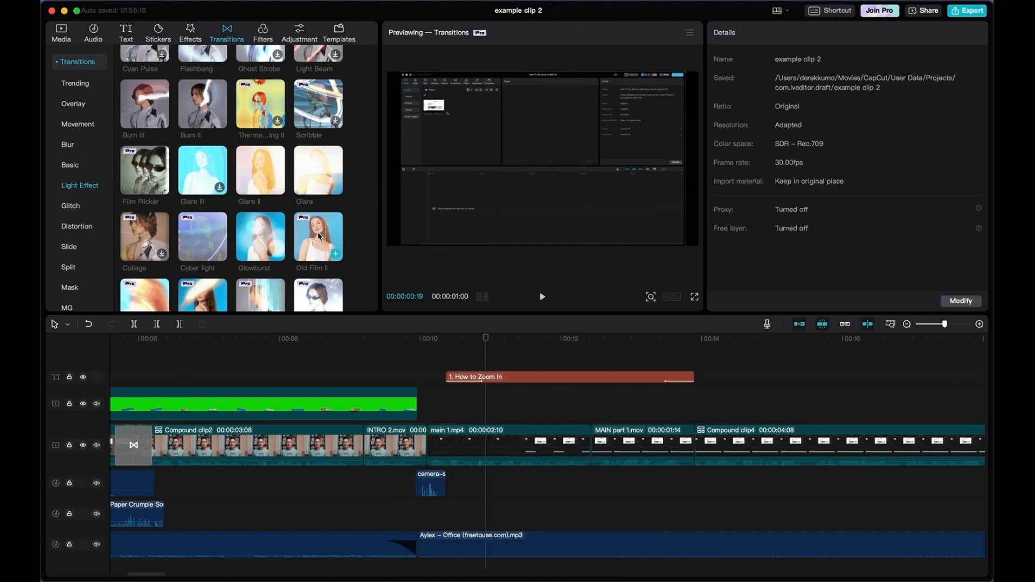
left_click_drag(312, 229, 427, 445)
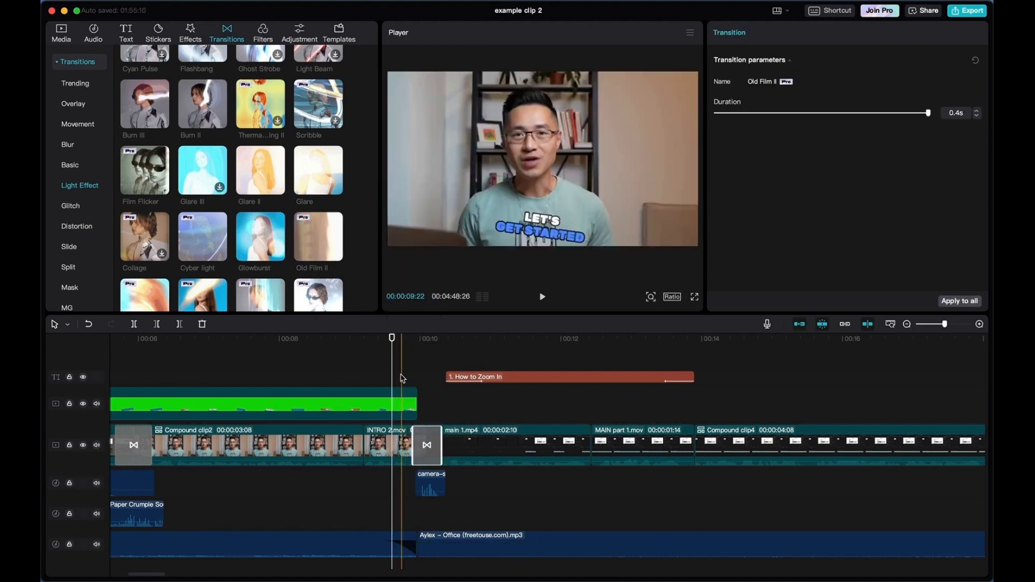
Play through the Old Film II transition and inspect the camera sound effect placed beneath it
left_click(401, 357)
key("space")
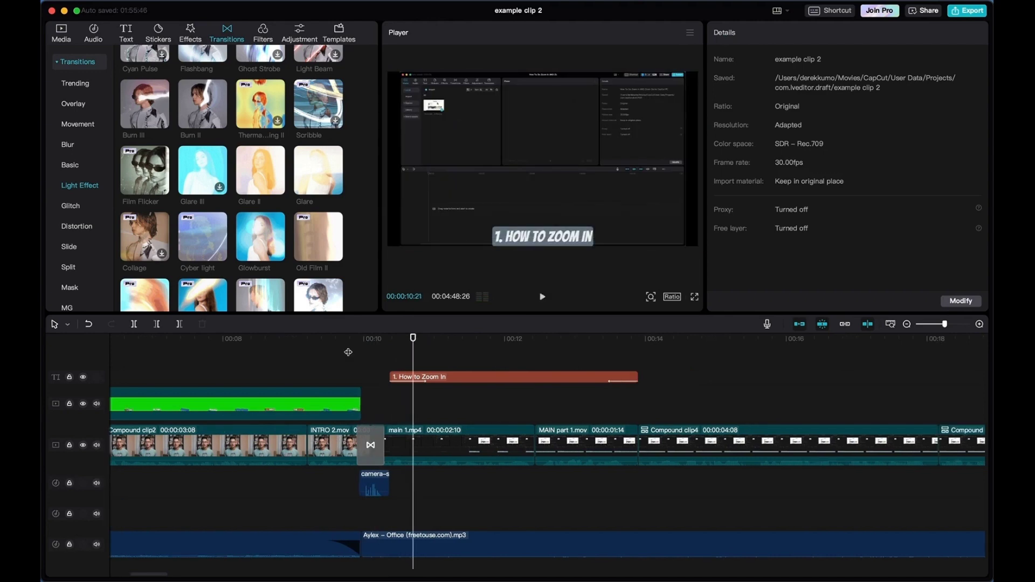
left_click(370, 493)
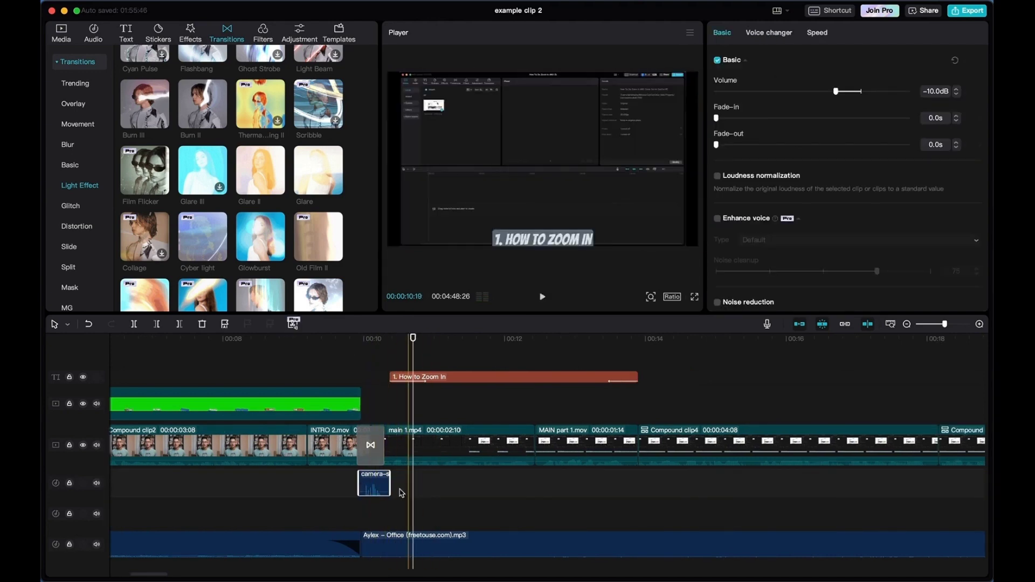
scroll(249, 135, "down", 2)
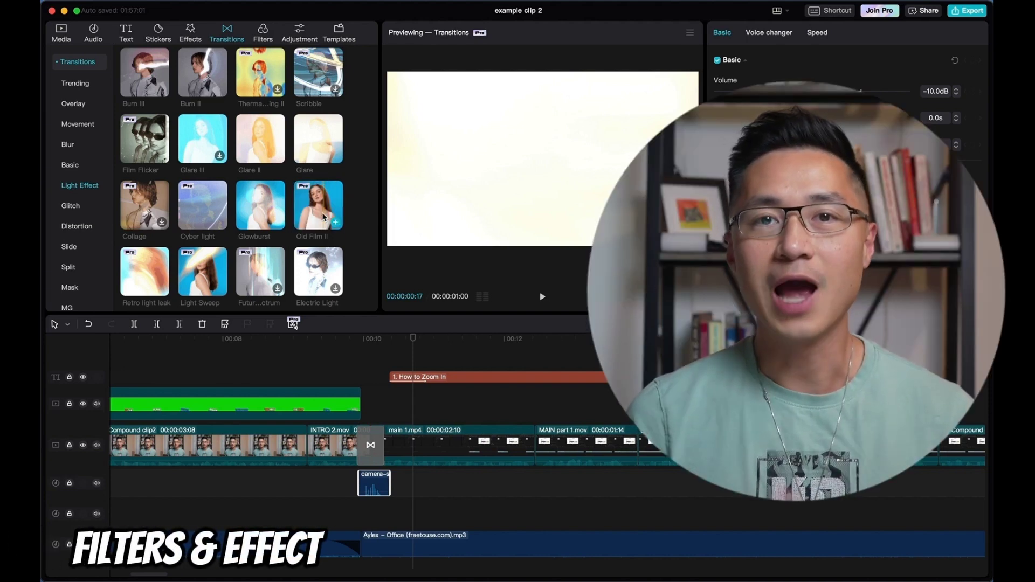
Examine the INTRO 2.mov clip's basic color, lightness and effects adjustments, its curves and its color wheel
left_click(262, 32)
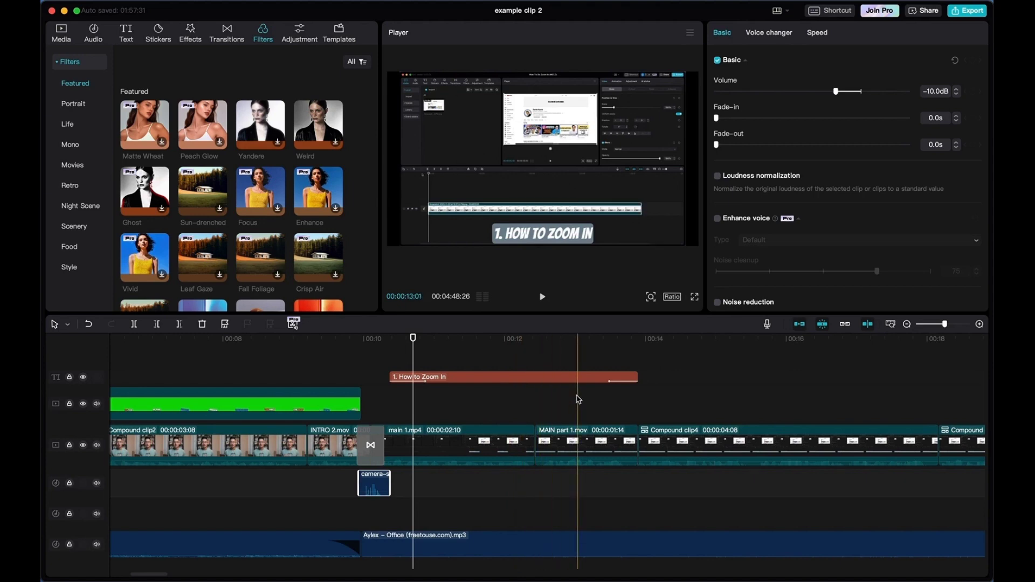
left_click(531, 450)
left_click(881, 32)
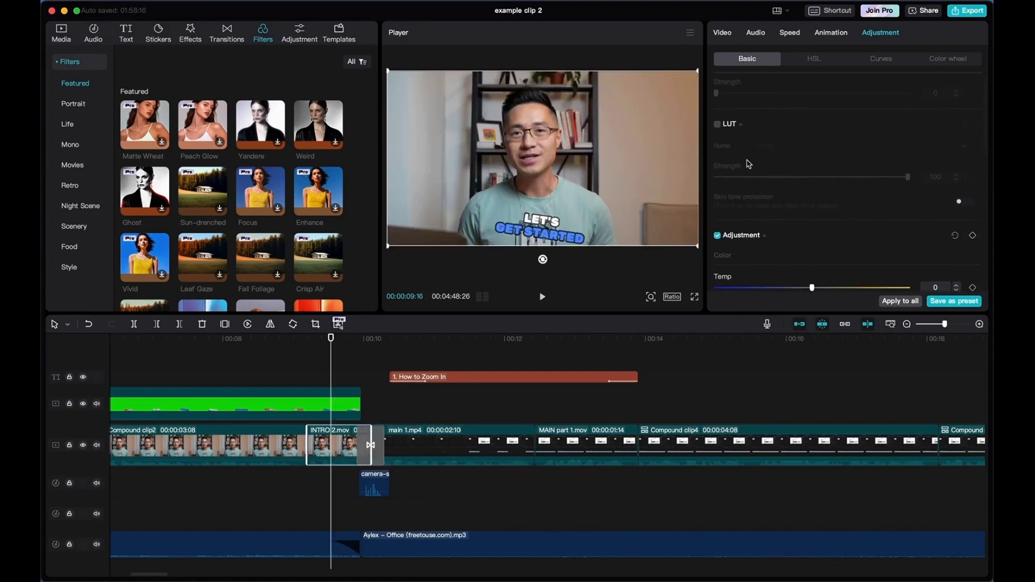
scroll(750, 162, "down", 5)
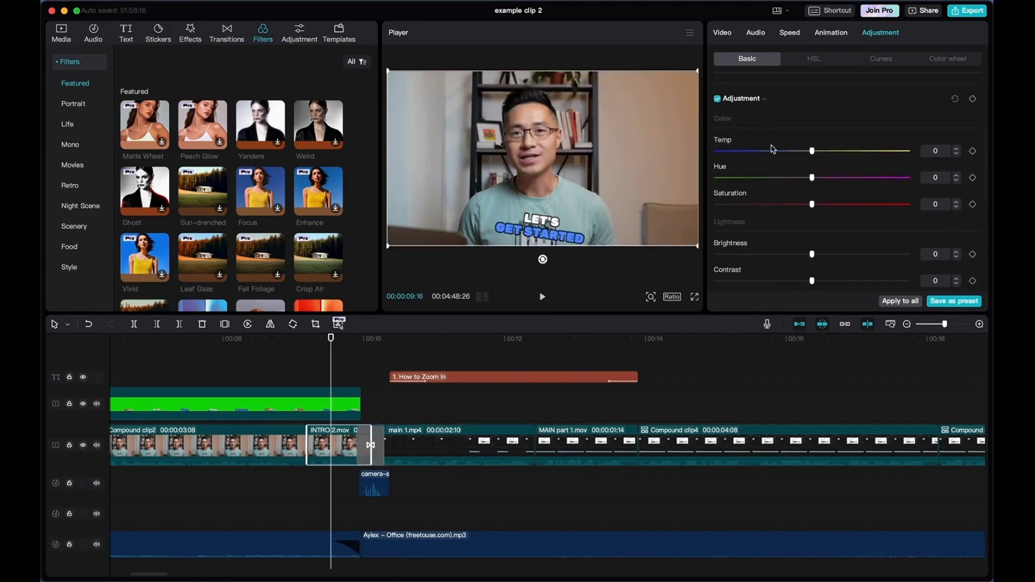
mouse_move(812, 151)
left_mouse_down()
mouse_move(848, 150)
mouse_move(815, 160)
left_mouse_up()
scroll(811, 214, "down", 2)
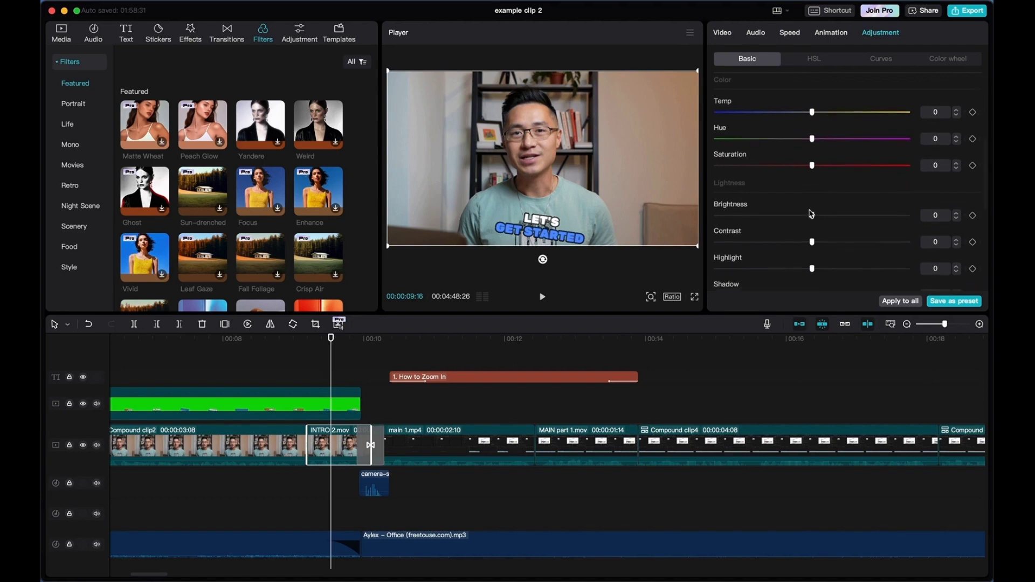
mouse_move(812, 214)
left_mouse_down()
mouse_move(821, 216)
mouse_move(813, 214)
left_mouse_up()
scroll(817, 189, "down", 3)
scroll(822, 165, "down", 4)
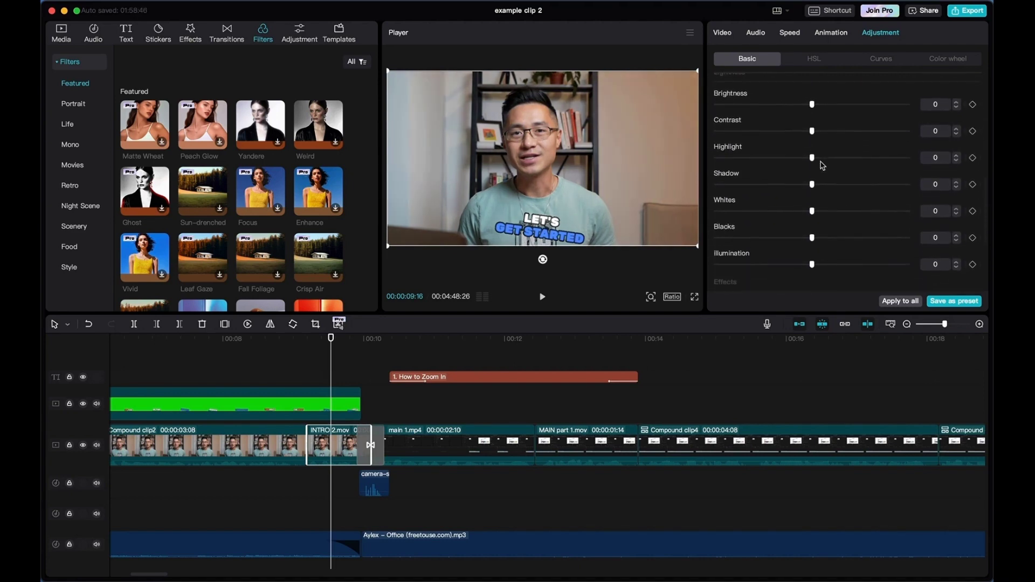
scroll(825, 183, "down", 2)
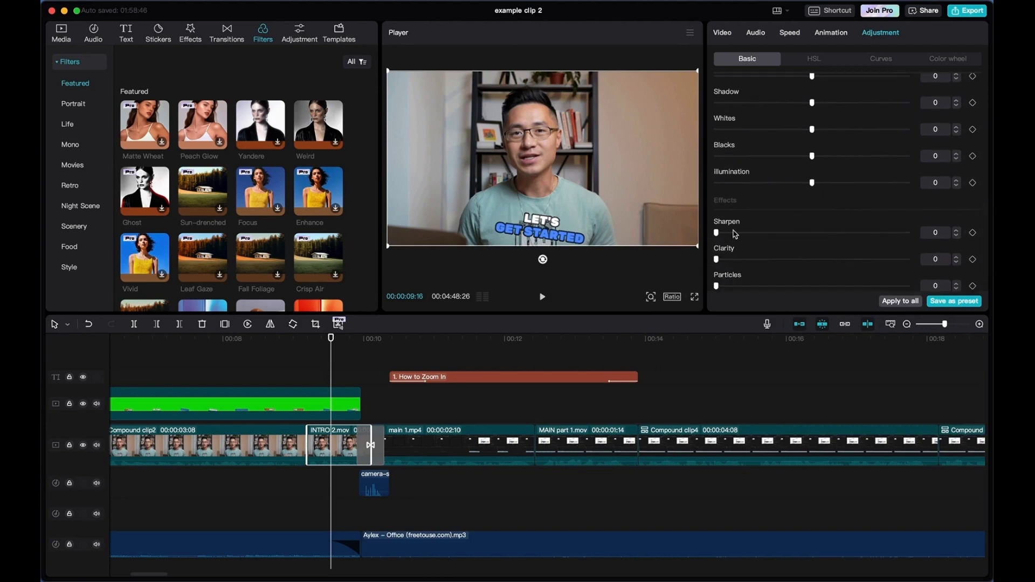
left_click(880, 58)
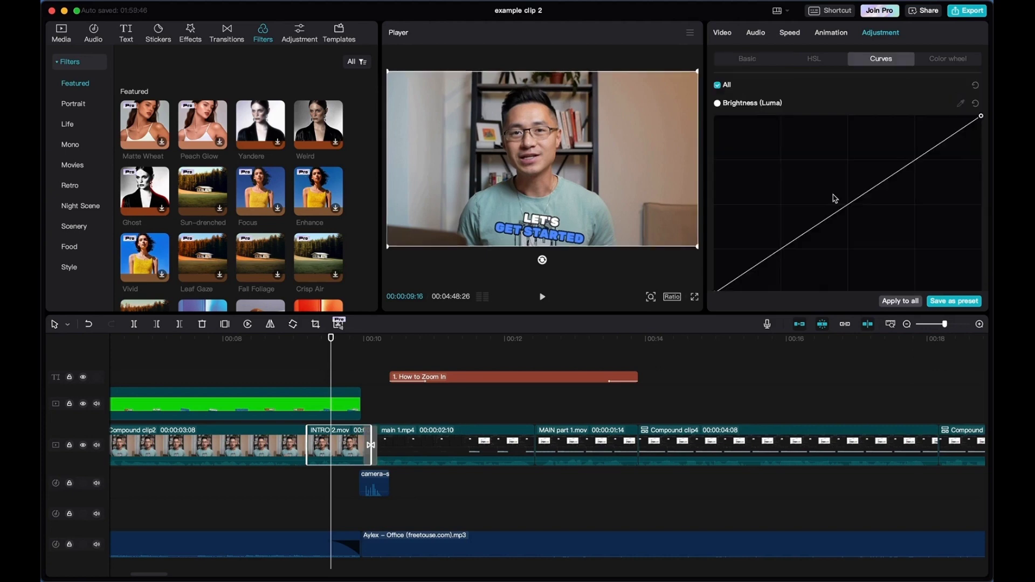
left_click(947, 59)
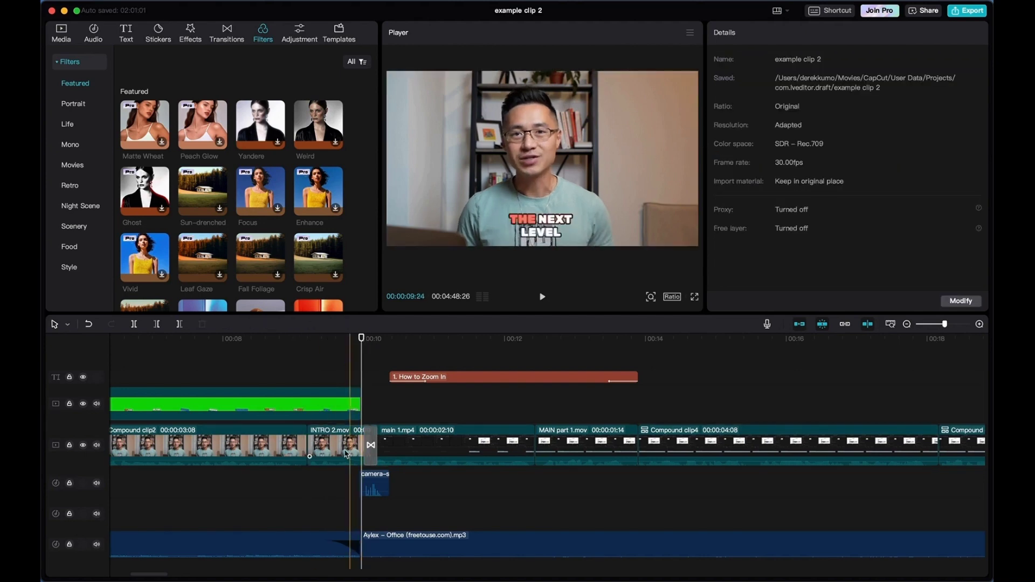
Apply the Matte Wheat filter to the INTRO 2.mov clip and play the clip back
left_click(346, 454)
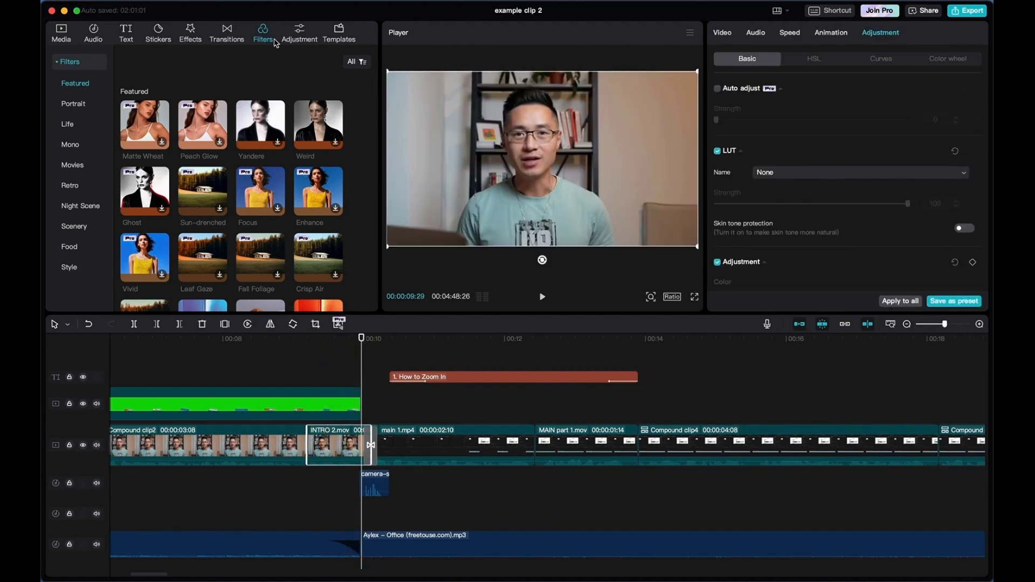
scroll(214, 141, "down", 1)
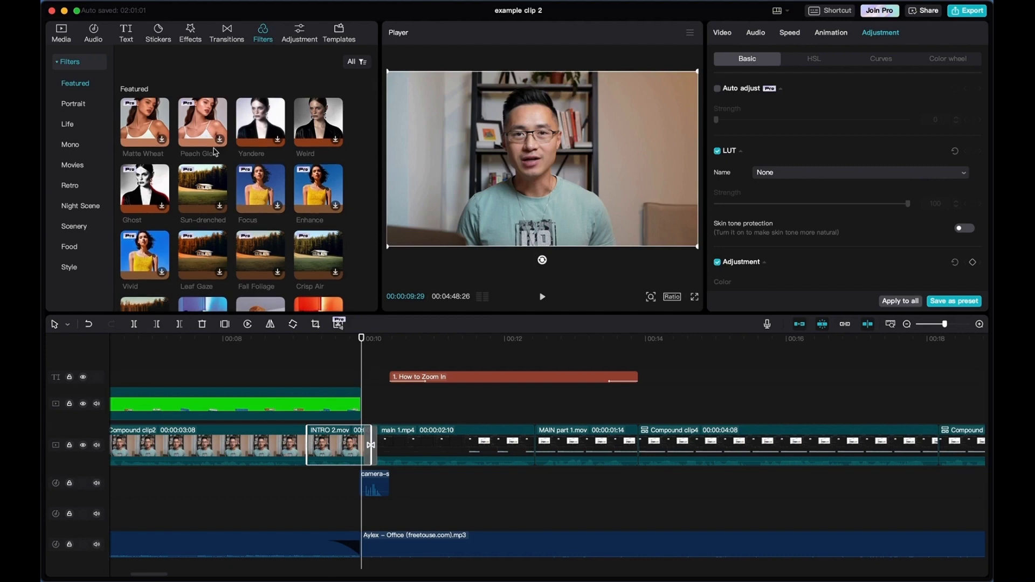
left_click(150, 123)
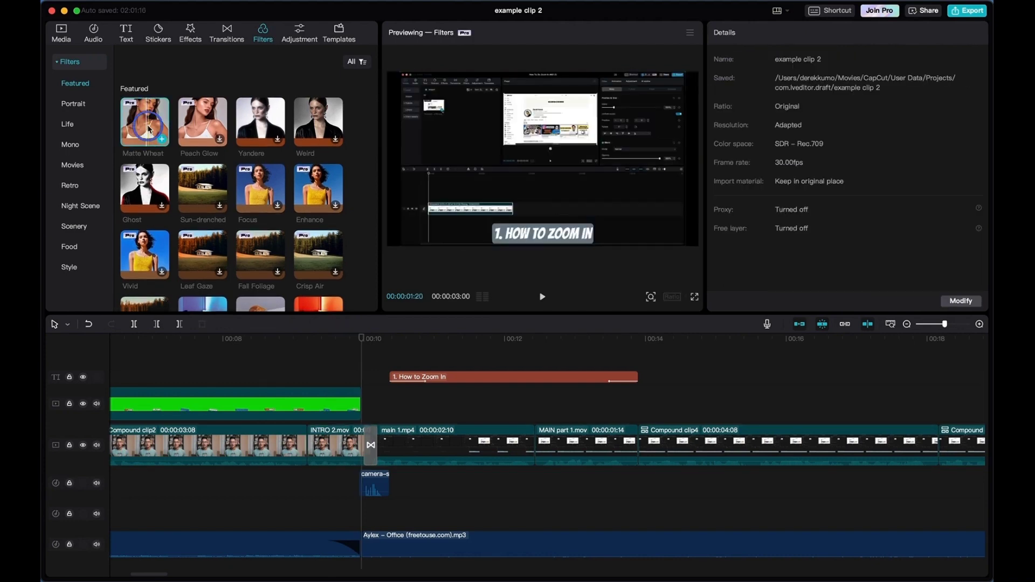
left_click_drag(149, 123, 322, 450)
left_click(298, 356)
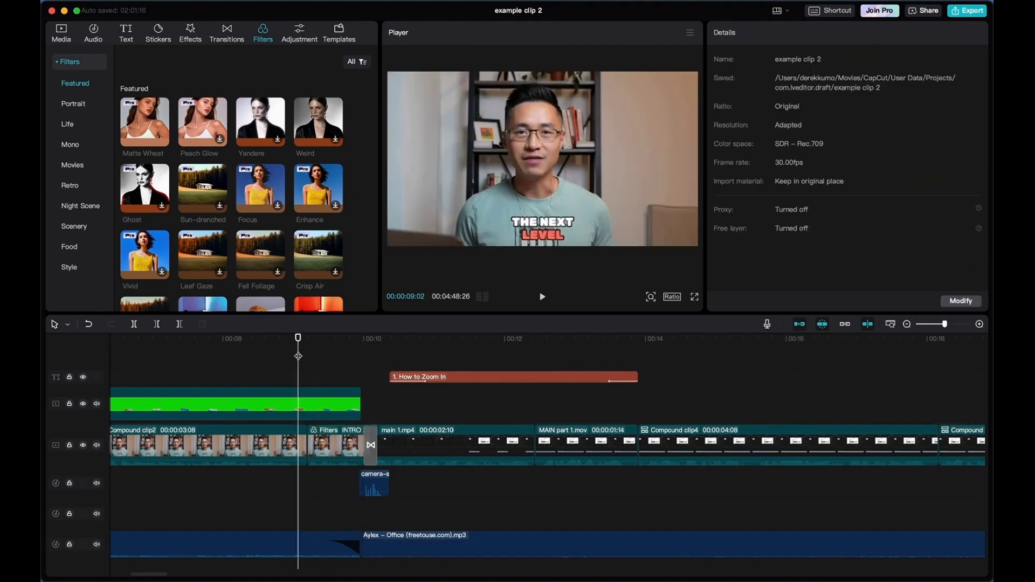
key("space")
key("space")
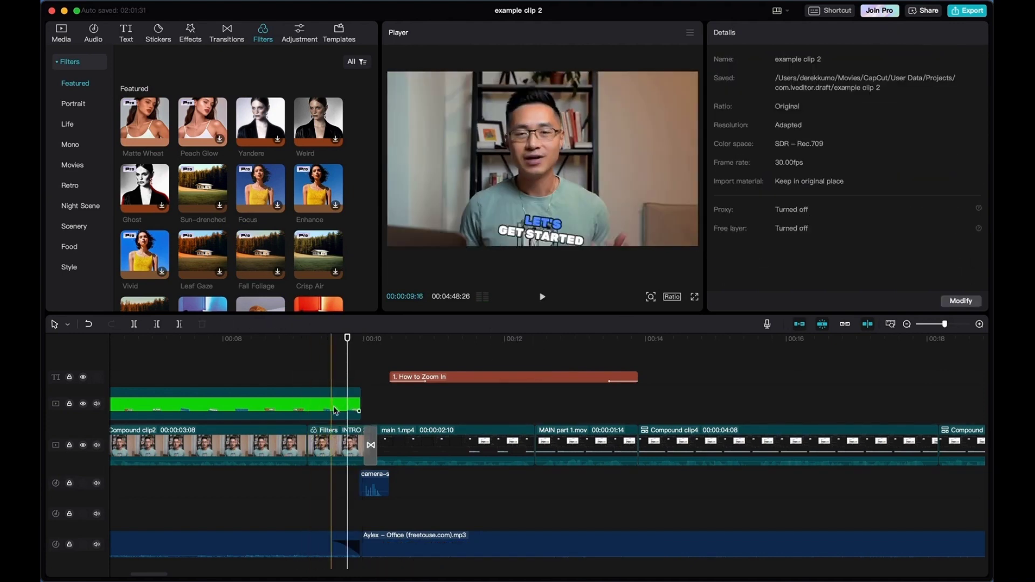
Set the strength of the Matte Wheat filter on the INTRO 2.mov clip to 50
left_click(323, 377)
left_click(328, 436)
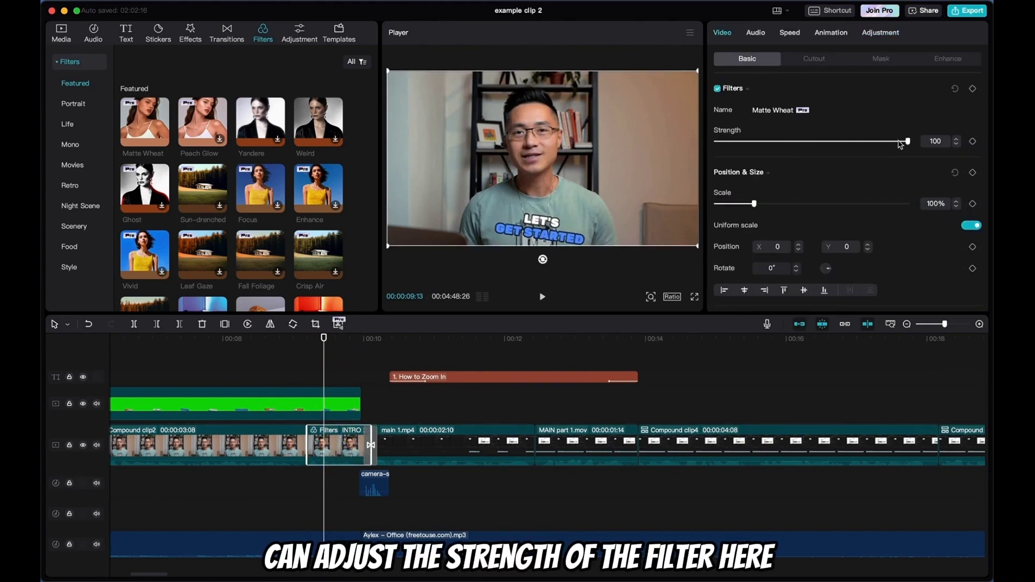
left_click_drag(899, 143, 811, 145)
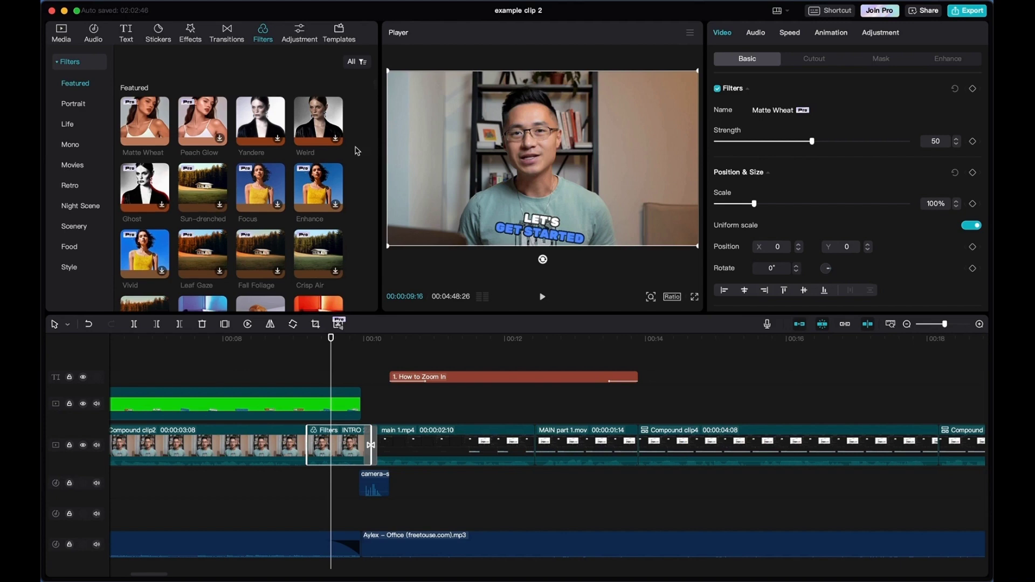
Undo the last filter strength change and replace the INTRO 2.mov clip's Matte Wheat filter with the Enhance filter
scroll(357, 152, "down", 2)
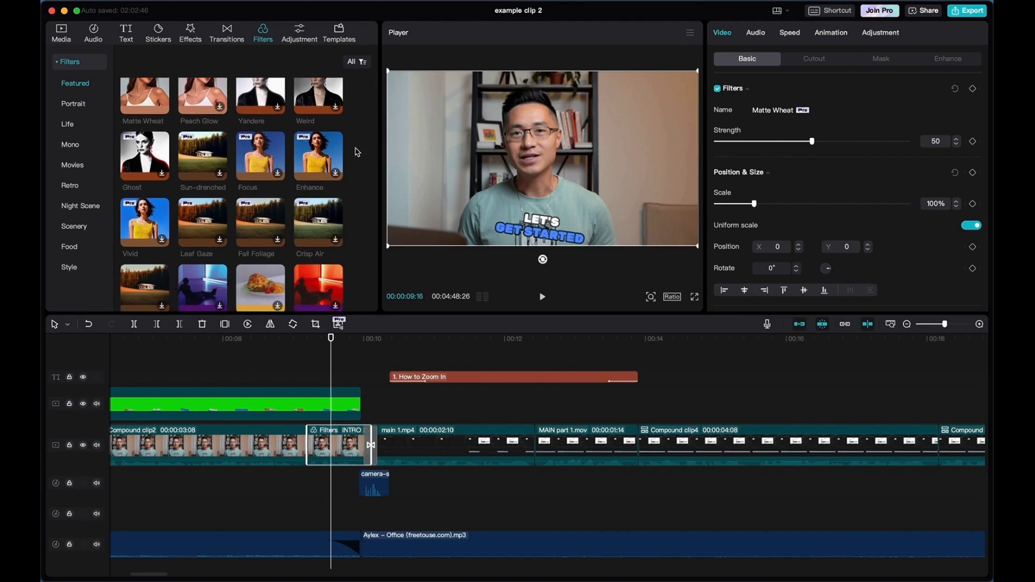
scroll(357, 152, "down", 2)
key("super+z")
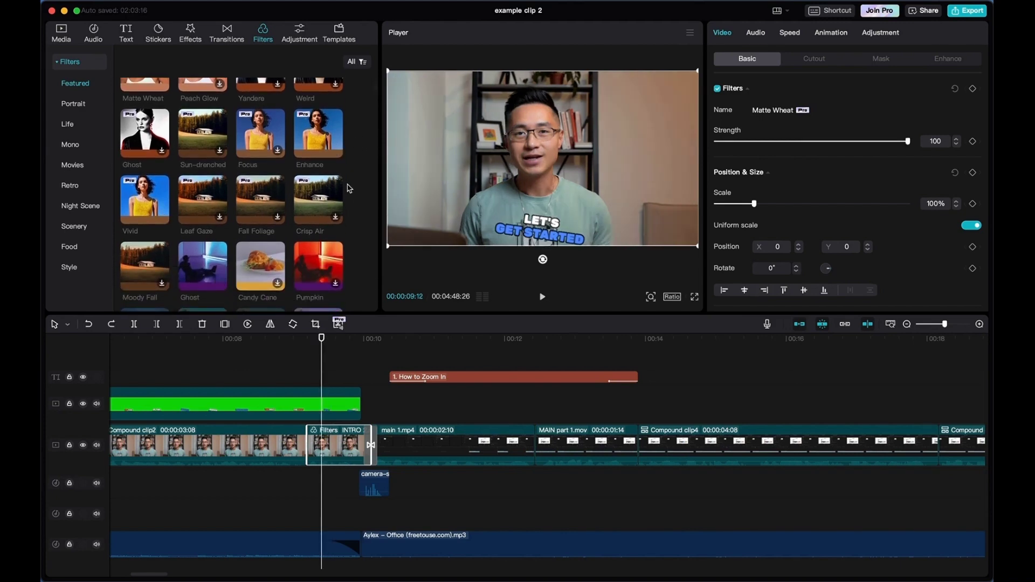
left_click_drag(340, 148, 326, 446)
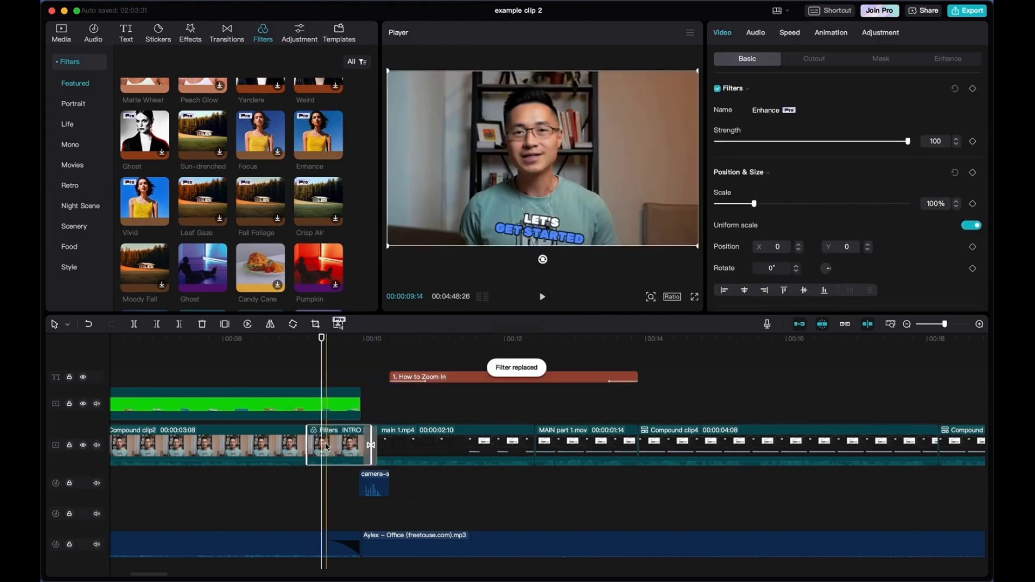
Set the Enhance filter's strength to 41 and switch the clip's filter off
left_click_drag(907, 141, 796, 150)
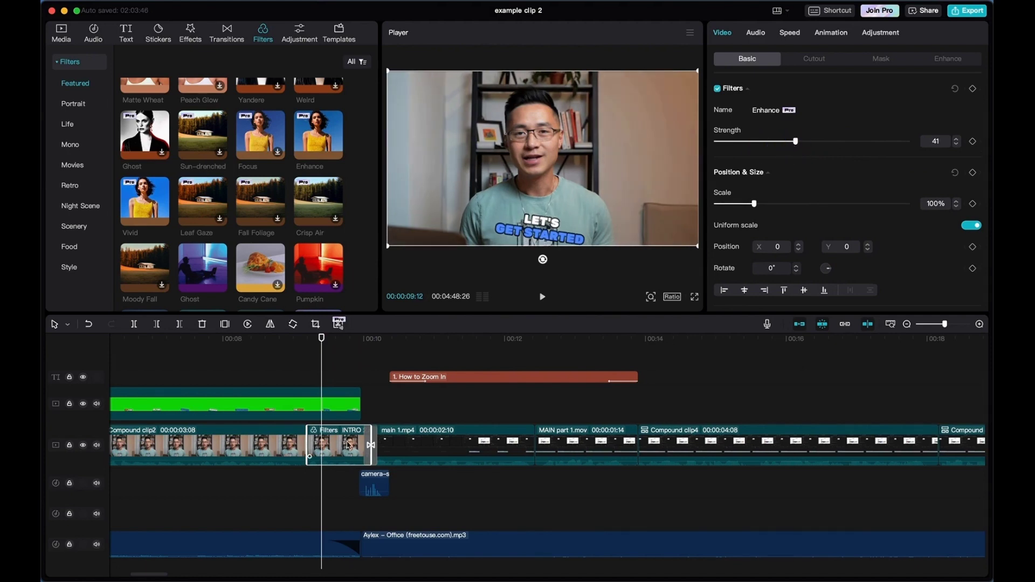
left_click(717, 89)
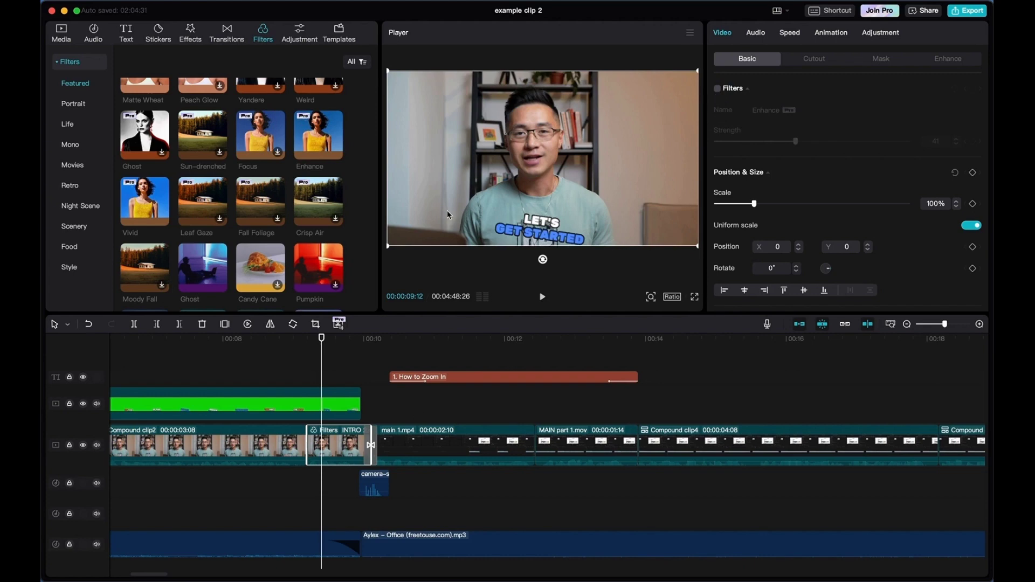
Apply the Rainbow Doodle video effect to Compound clip2 and play the clip back
left_click(198, 37)
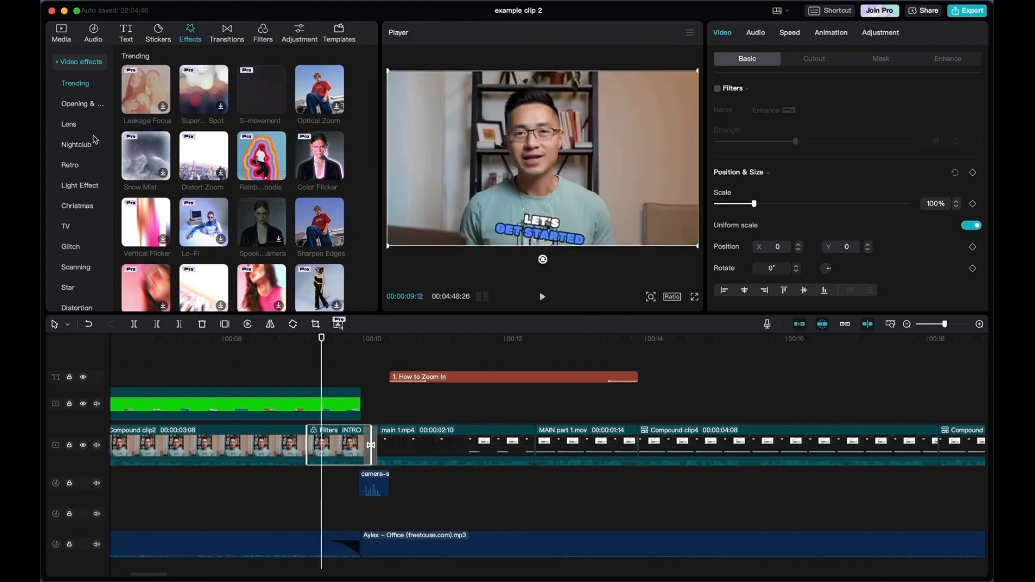
scroll(259, 166, "down", 1)
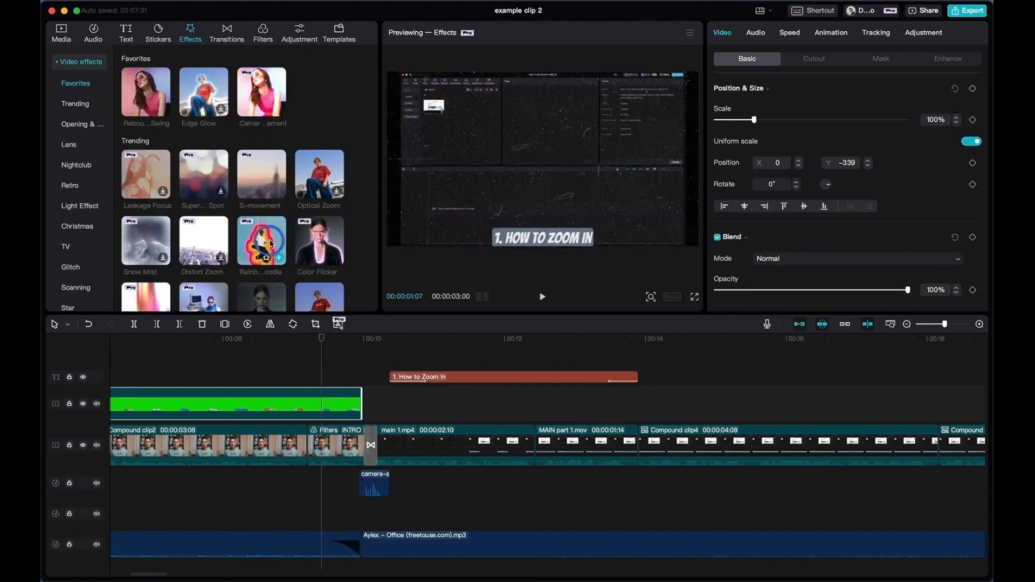
mouse_move(266, 230)
left_mouse_down()
mouse_move(334, 333)
mouse_move(249, 452)
mouse_move(247, 442)
left_mouse_up()
left_click(201, 358)
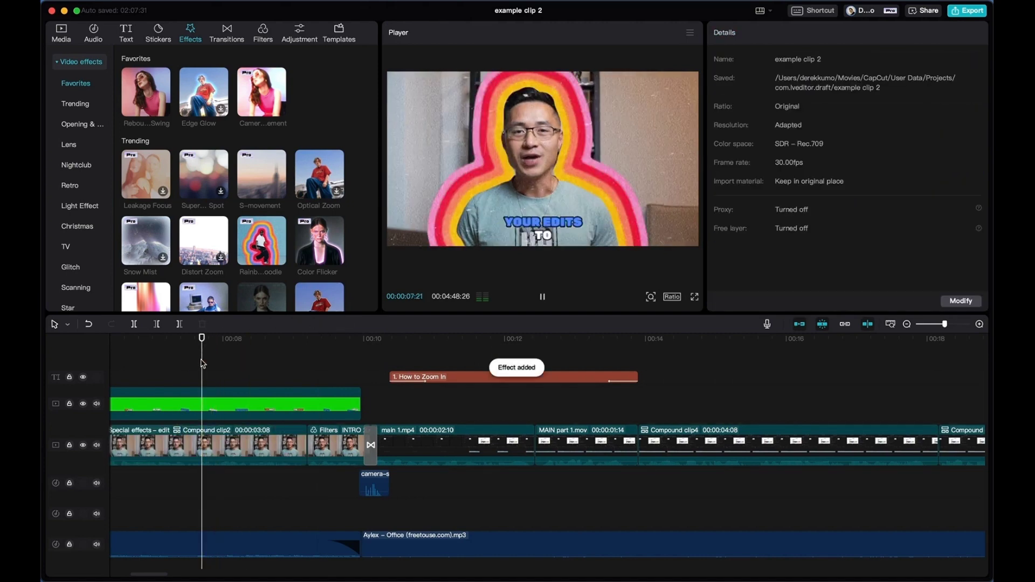
key("space")
Open the Rainbow Doodle effect's settings on Compound clip2 and lower its Filters and Size values
left_click(185, 444)
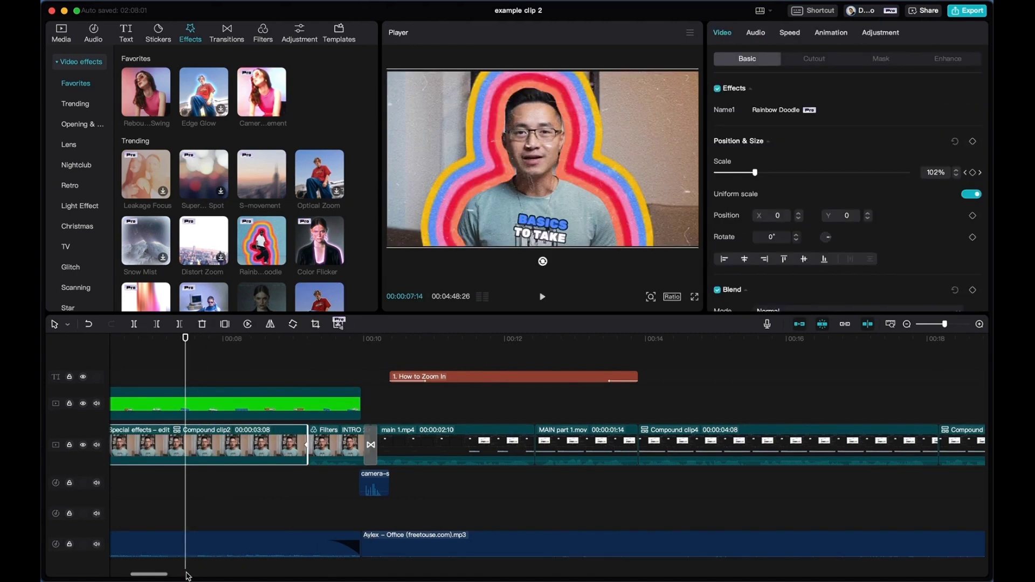
left_click_drag(156, 575, 141, 574)
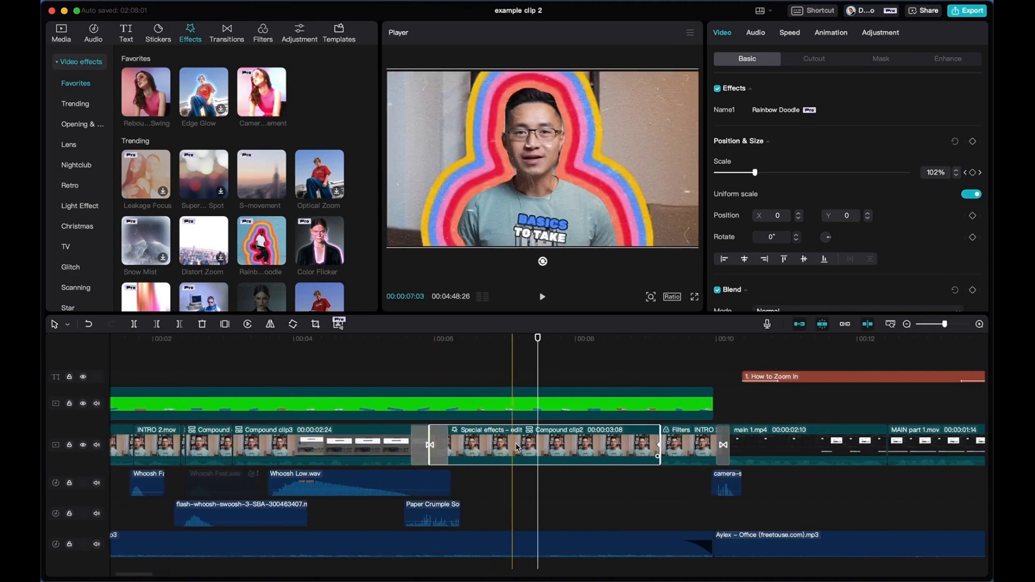
left_click(486, 436)
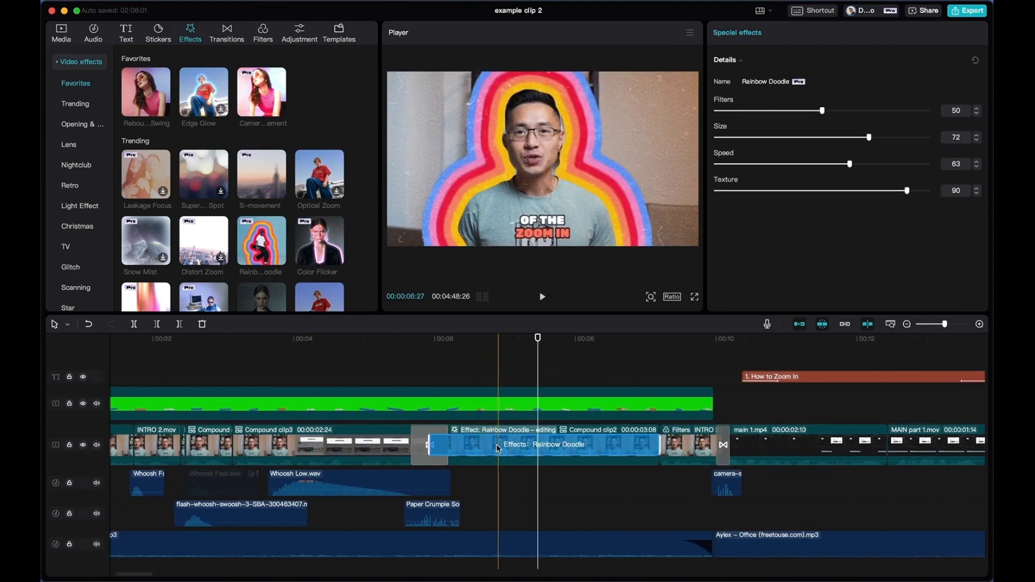
left_click_drag(822, 111, 787, 111)
left_click_drag(872, 139, 799, 140)
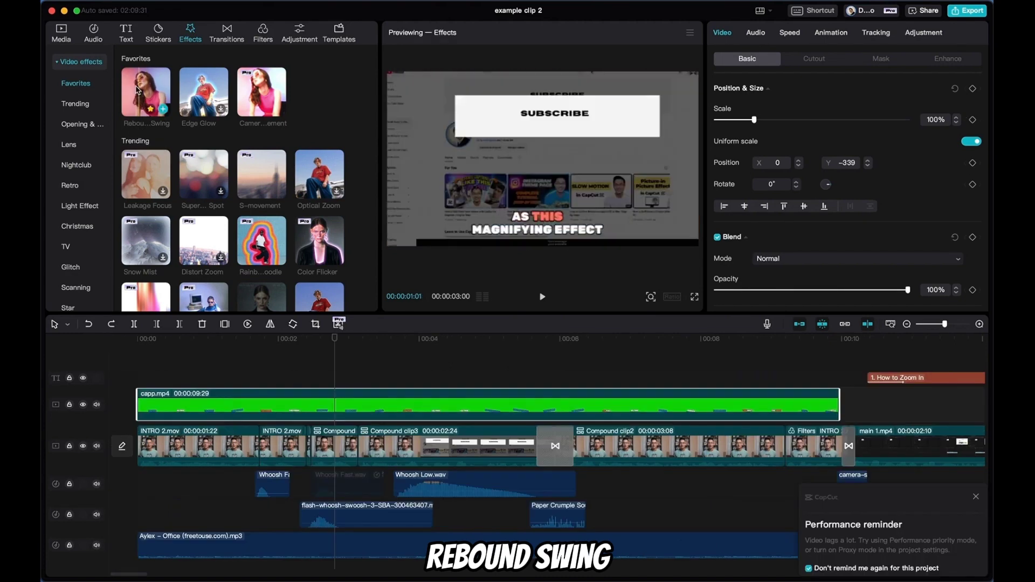
Apply the favorite Rebound Swing effect to the capp.mp4 captions clip and play it back
left_click_drag(146, 91, 258, 403)
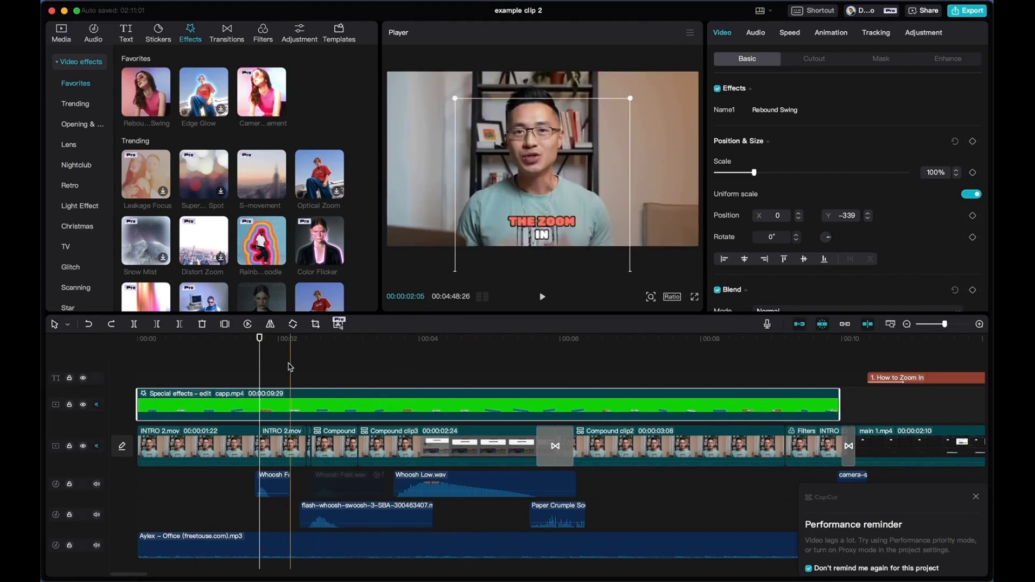
key("space")
left_click(224, 376)
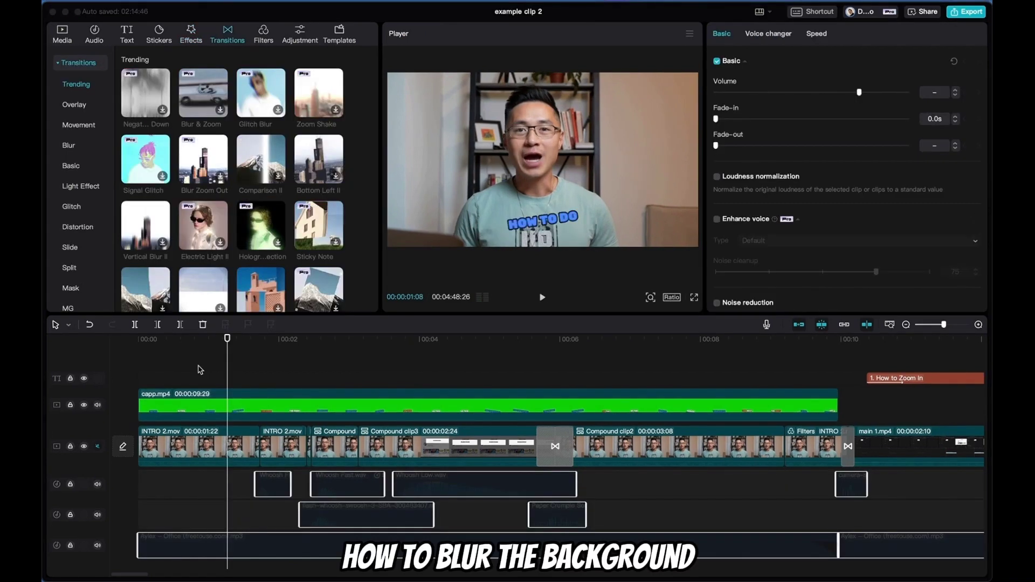
Copy the first INTRO 2.mov clip onto a layer above the main track and enable Auto cutout on the copy
left_click(171, 353)
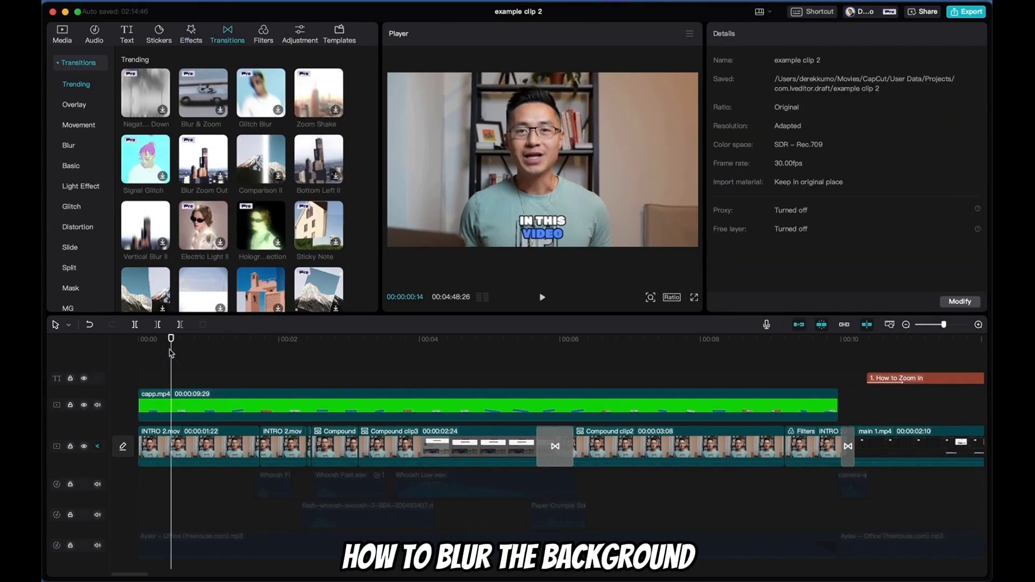
left_click(188, 451)
right_click(195, 451)
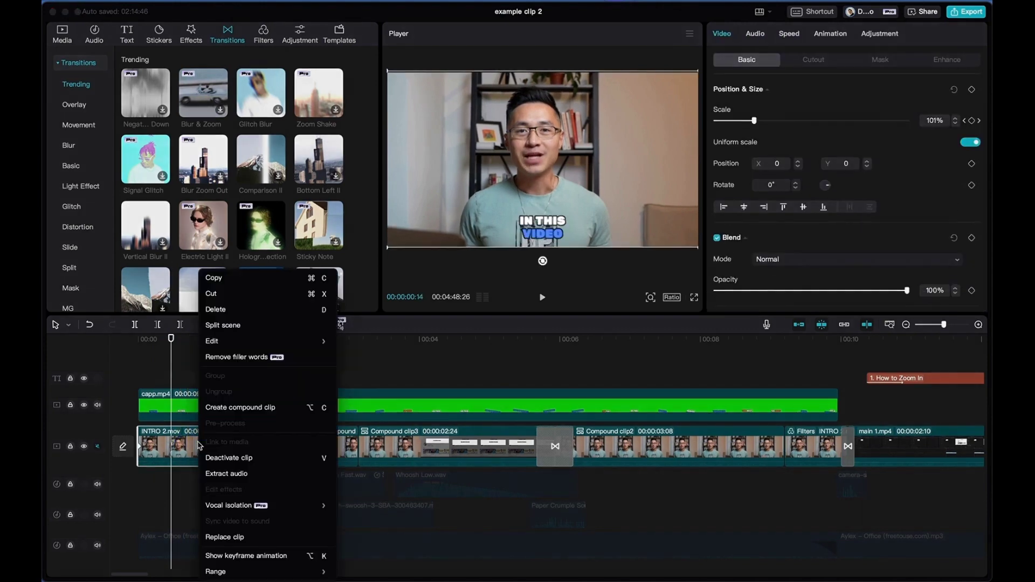
left_click(228, 287)
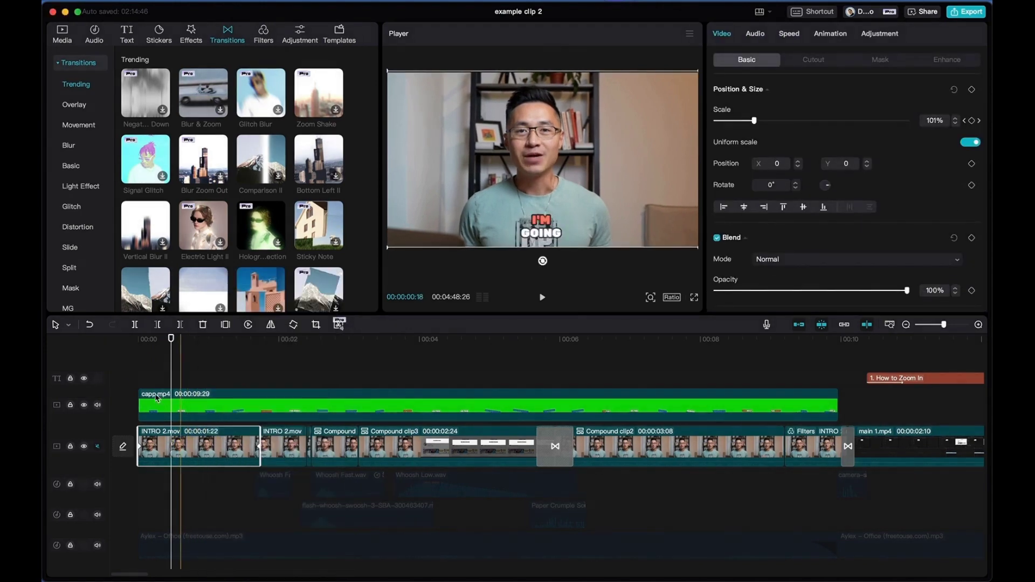
key("super+v")
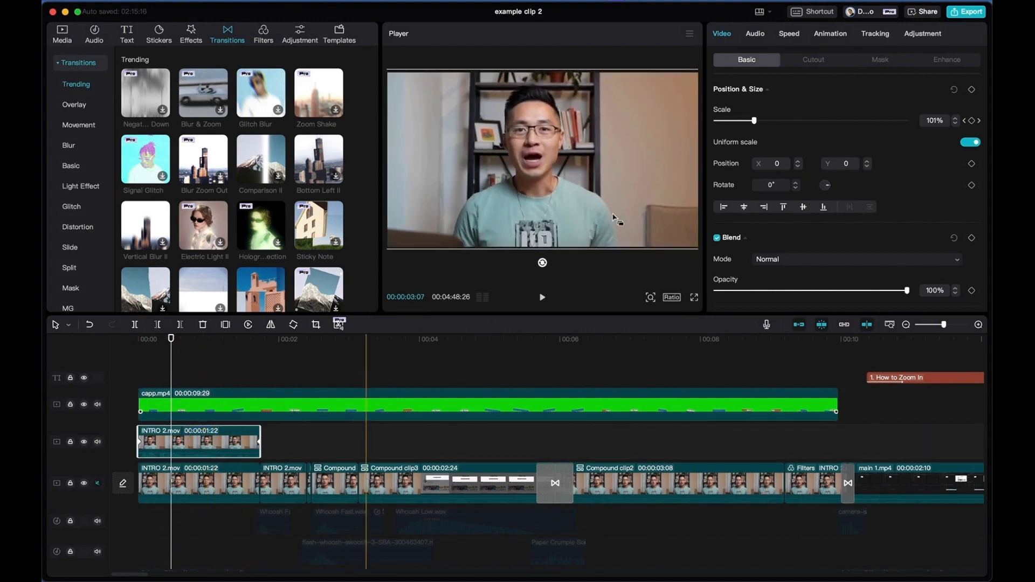
left_click(804, 68)
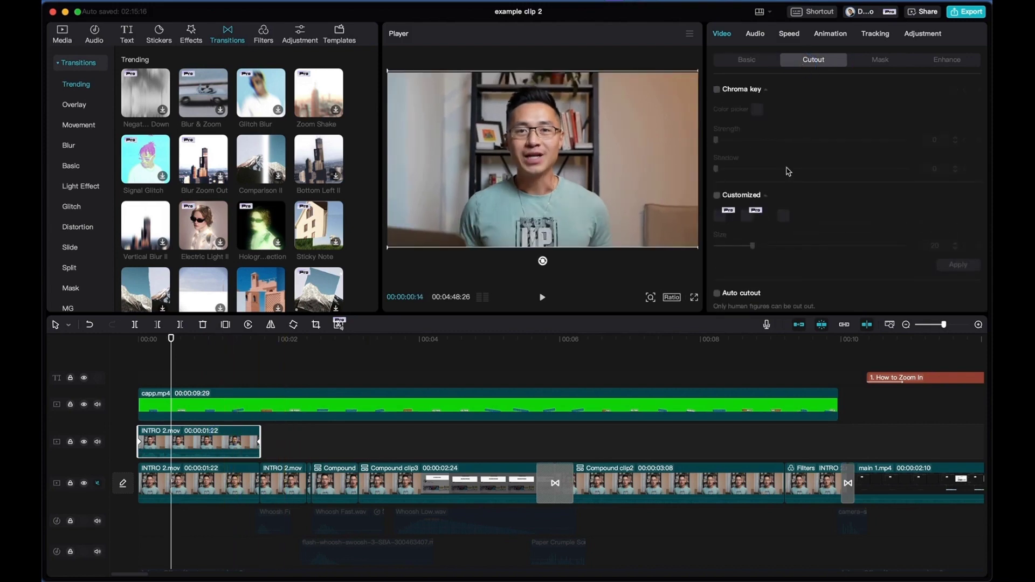
left_click(716, 285)
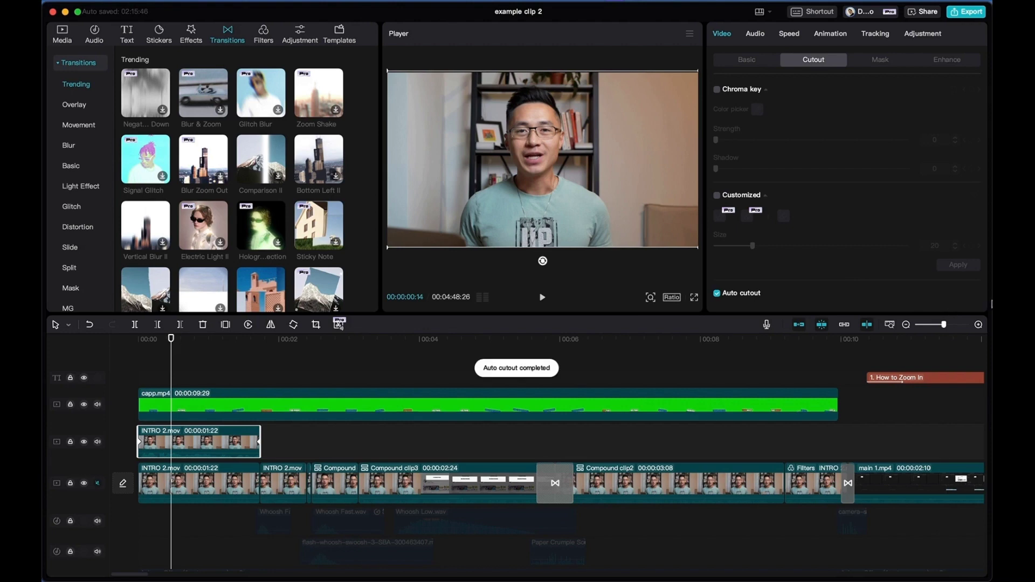
Apply the Blur video effect to the original INTRO 2.mov clip on the main track and preview the blurred background
left_click(203, 482)
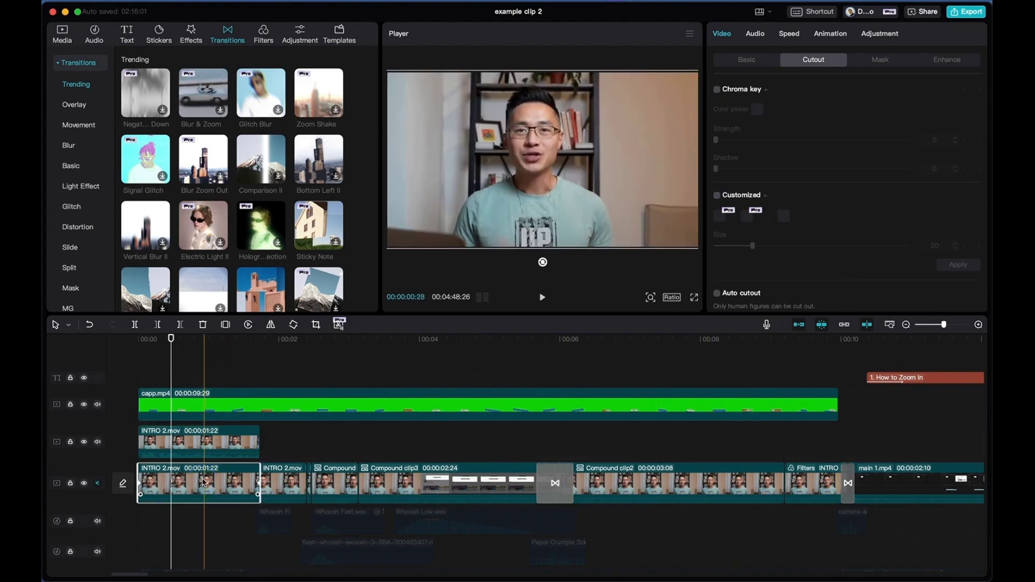
left_click(191, 33)
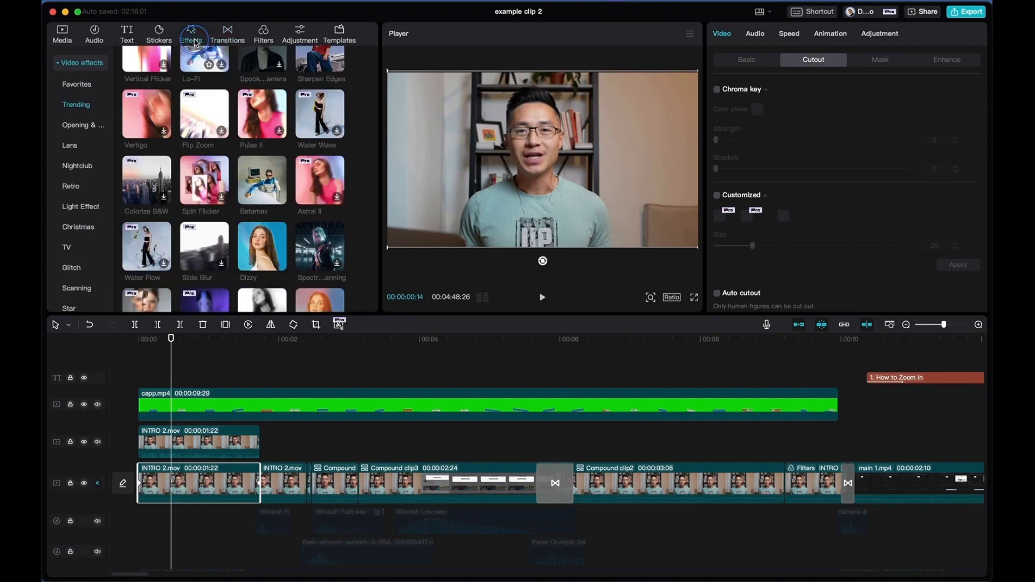
scroll(235, 135, "up", 5)
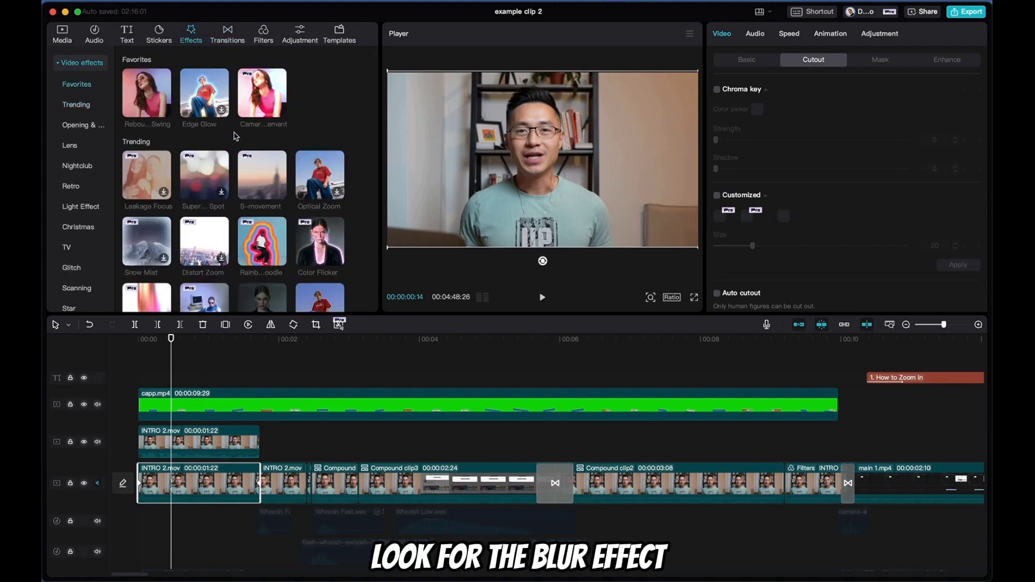
scroll(236, 135, "down", 8)
left_click_drag(204, 218, 210, 492)
left_click(171, 376)
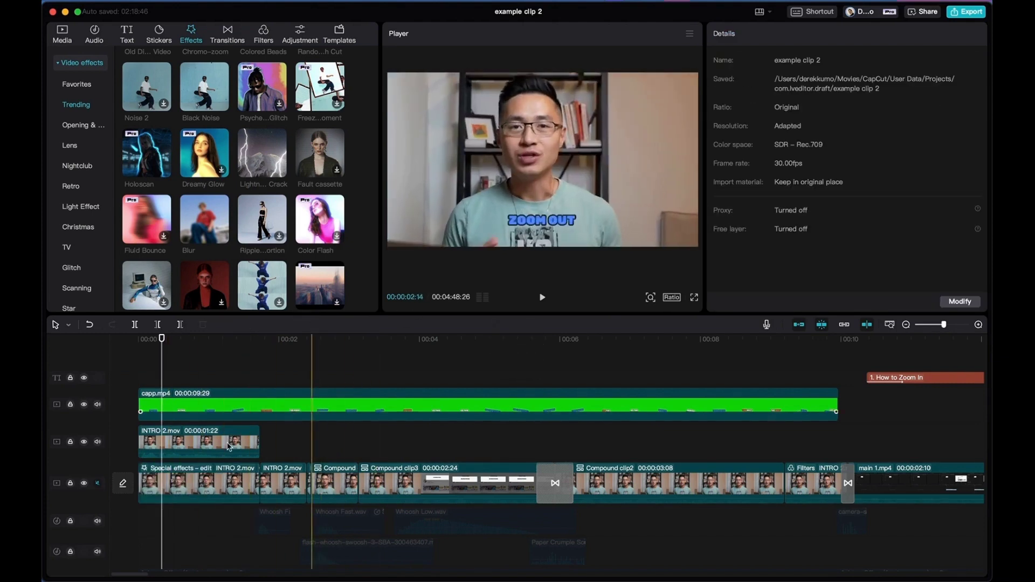
scroll(307, 410, "down", 1)
left_click(178, 359)
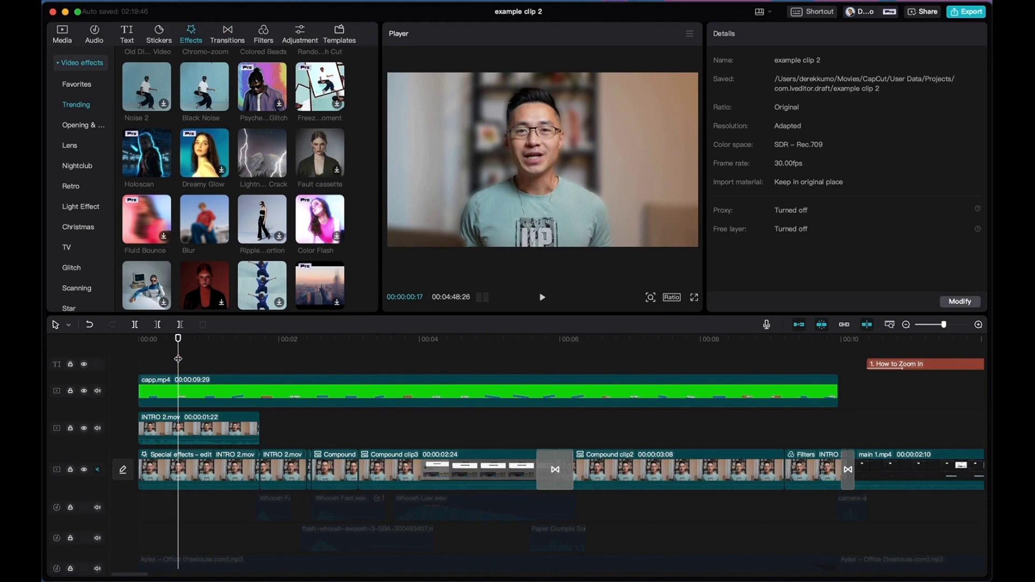
Set the Blur effect's intensity on the main-track INTRO 2.mov clip to 28
left_click(165, 458)
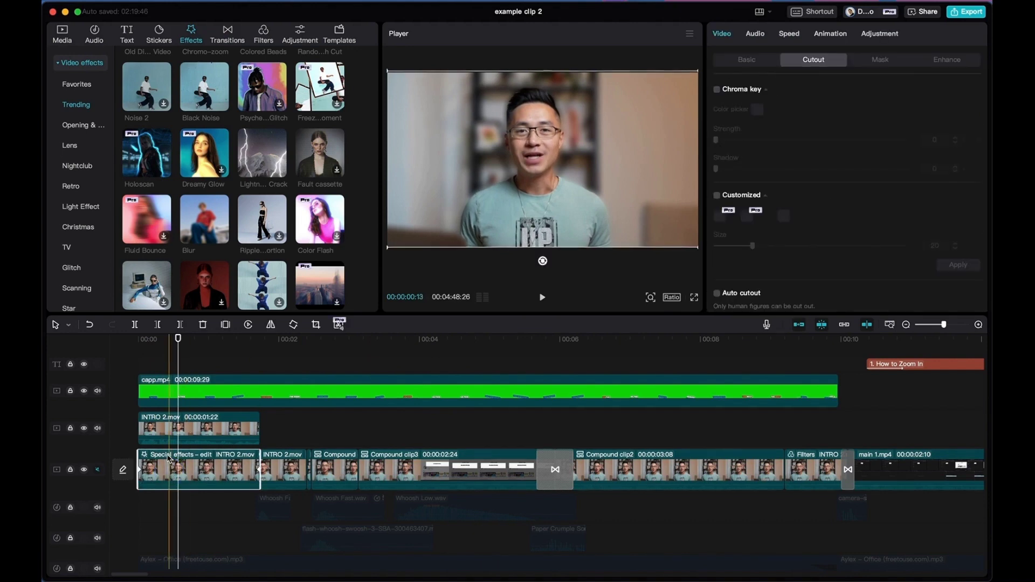
left_click(165, 459)
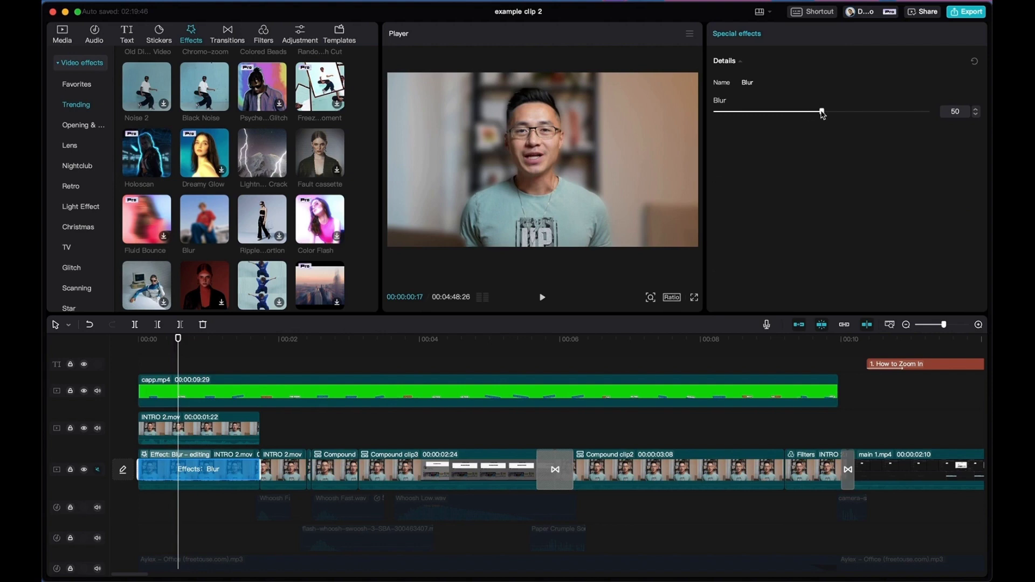
left_click_drag(823, 115, 774, 116)
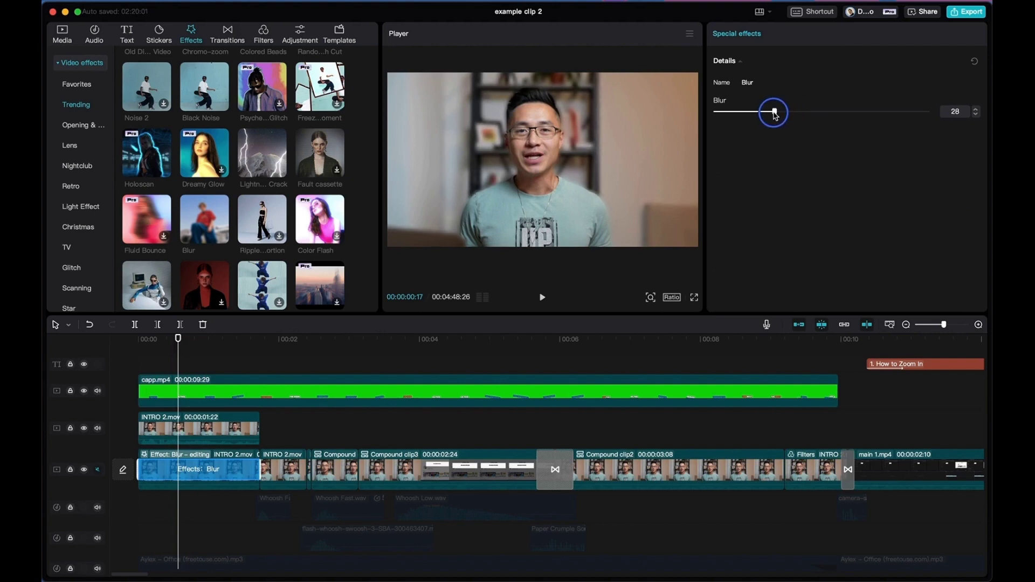
Delete the Blur effect from the main-track INTRO 2.mov clip
left_click(165, 458)
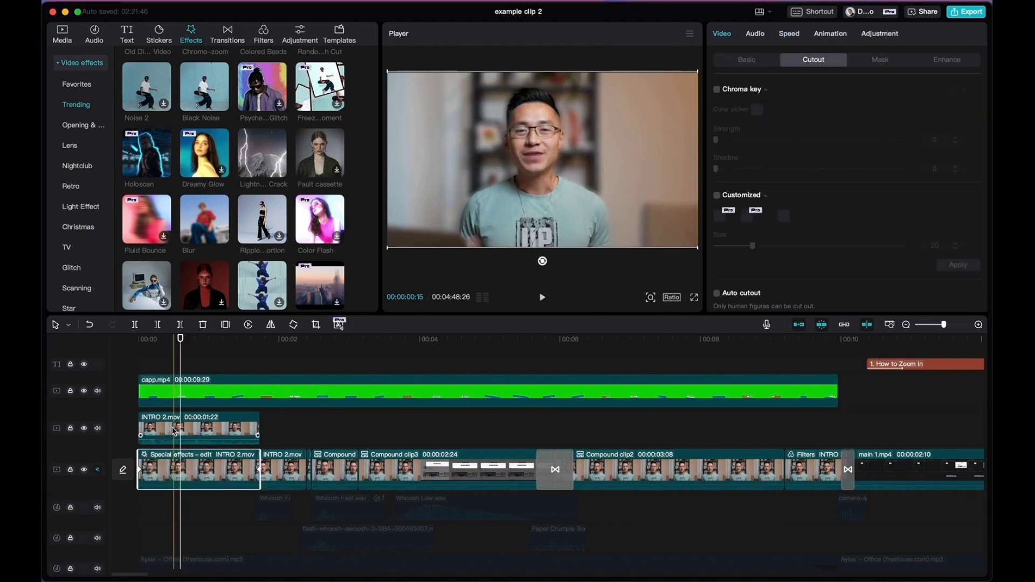
left_click(166, 461)
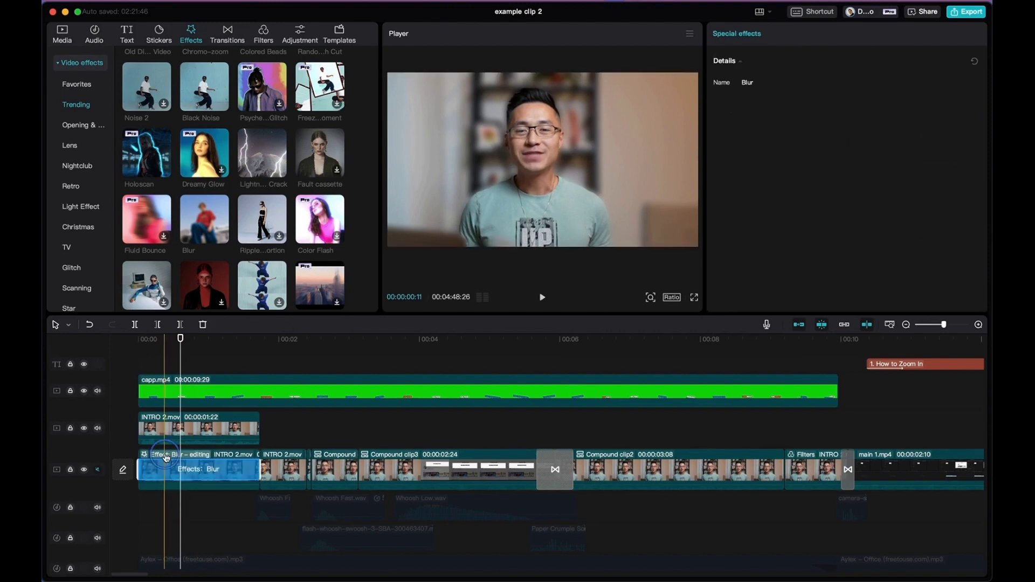
right_click(226, 475)
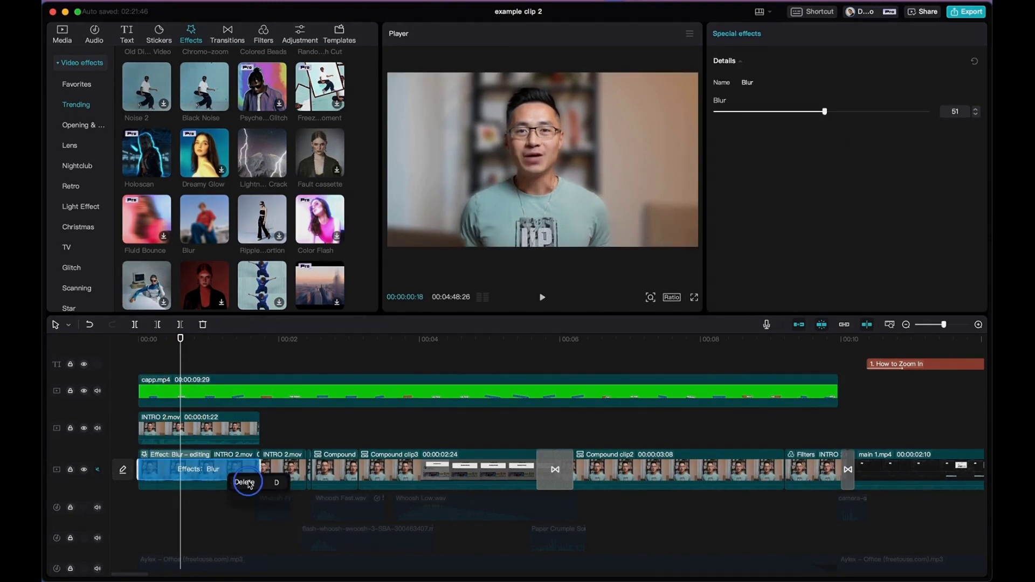
left_click(240, 482)
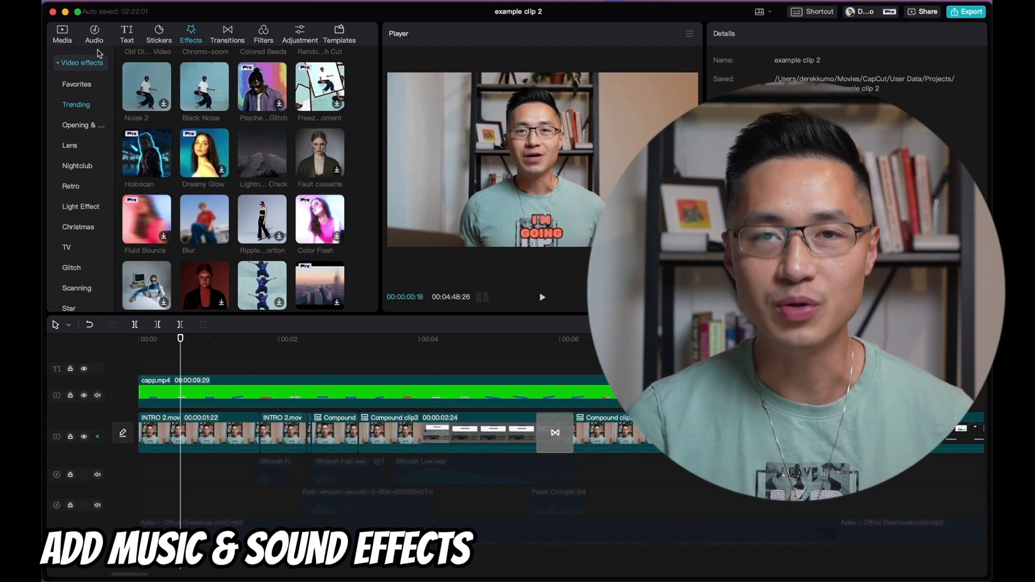
Look over the built-in music library, and preview the 02:29 Aylex music track among the imported media
left_click(99, 43)
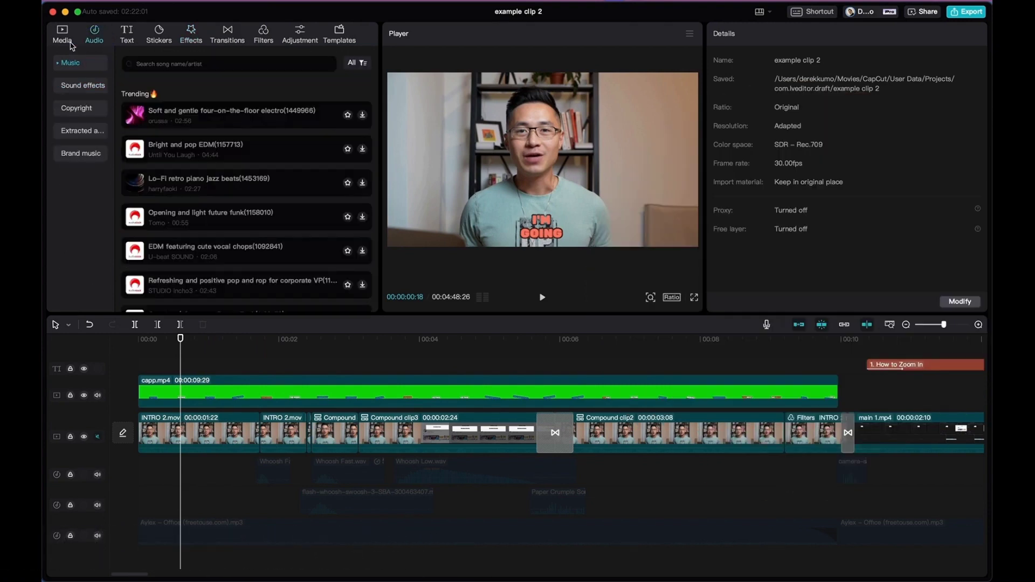
left_click(69, 43)
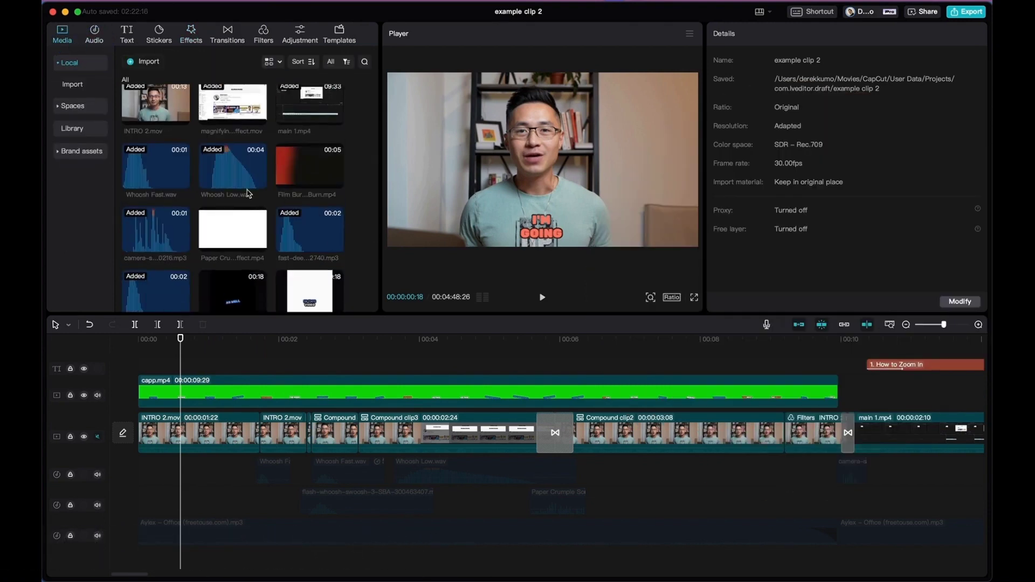
scroll(249, 200, "down", 4)
left_click(307, 221)
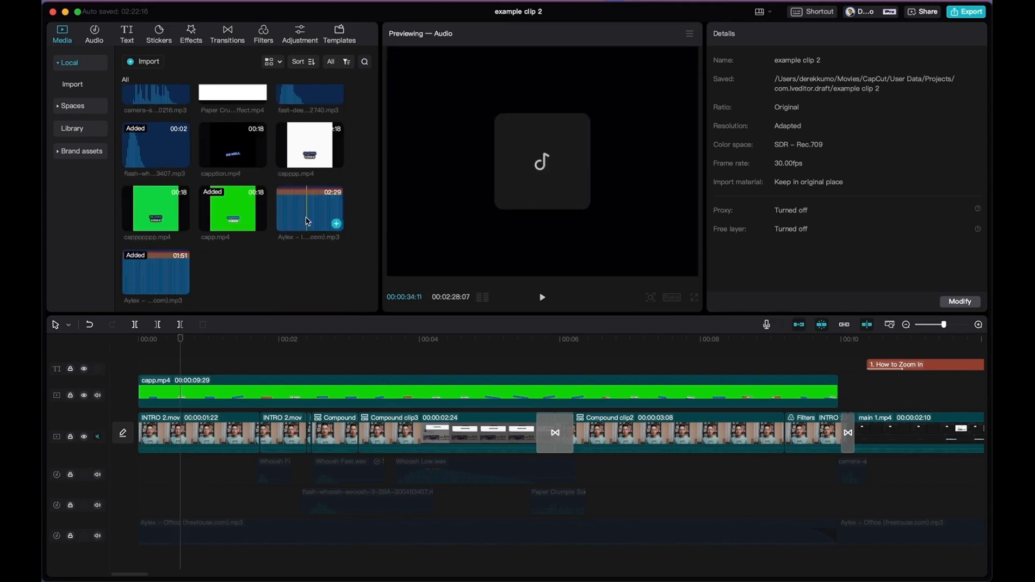
Place the 01:51 Aylex music track at the start of the timeline and set its volume to -30 dB
left_click(172, 273)
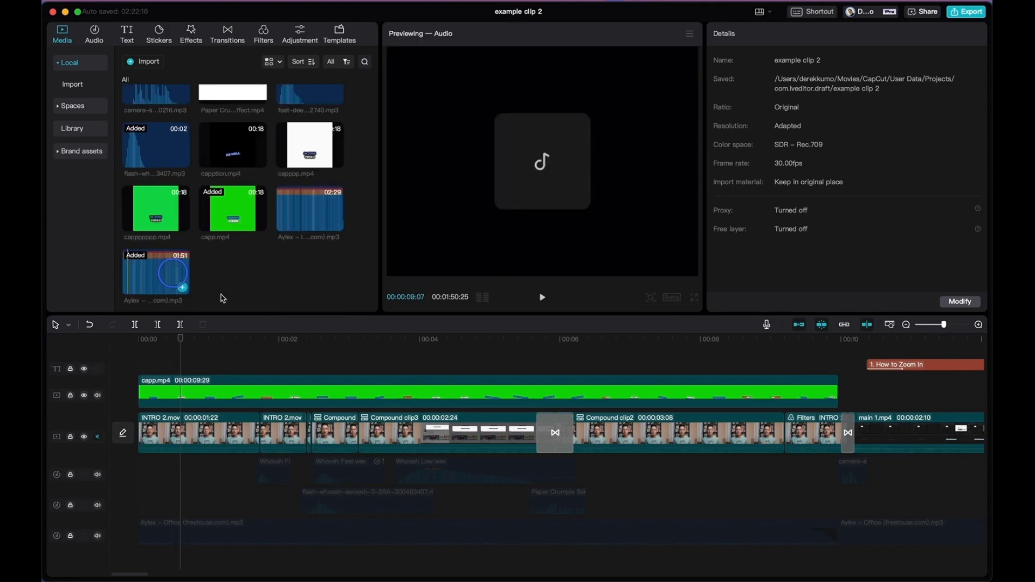
left_click_drag(156, 272, 156, 507)
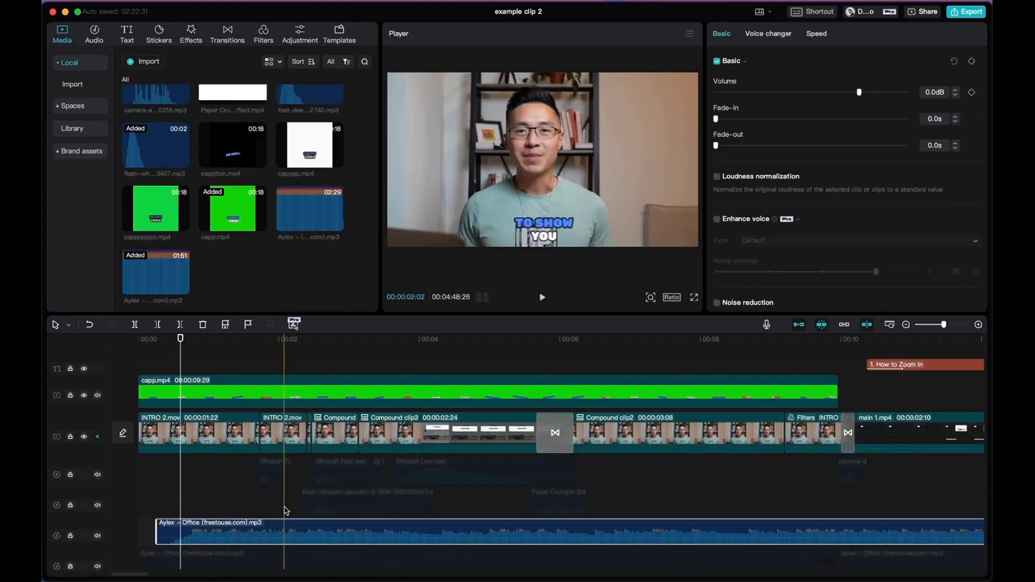
left_click_drag(298, 532, 285, 532)
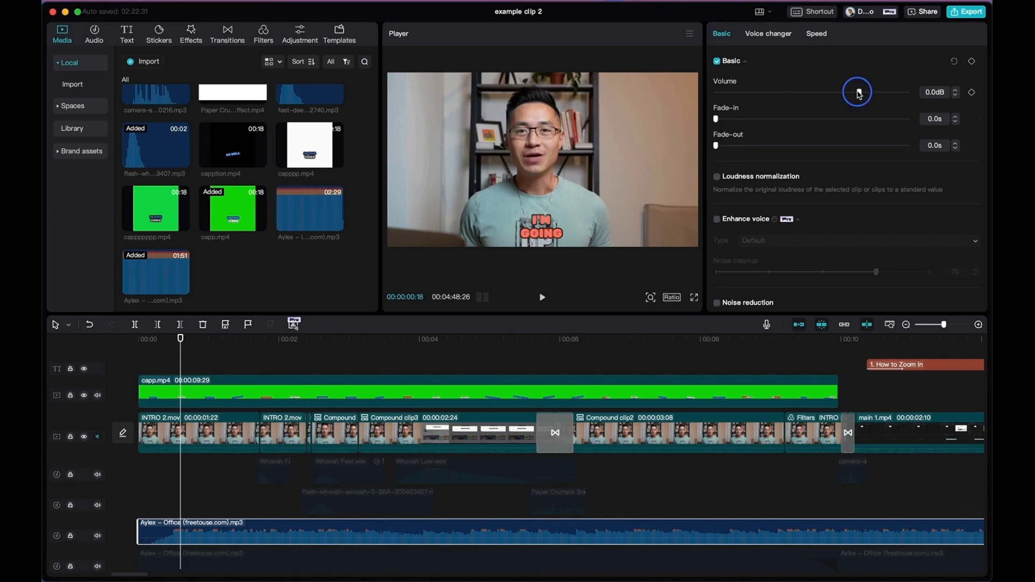
left_click_drag(850, 92, 787, 92)
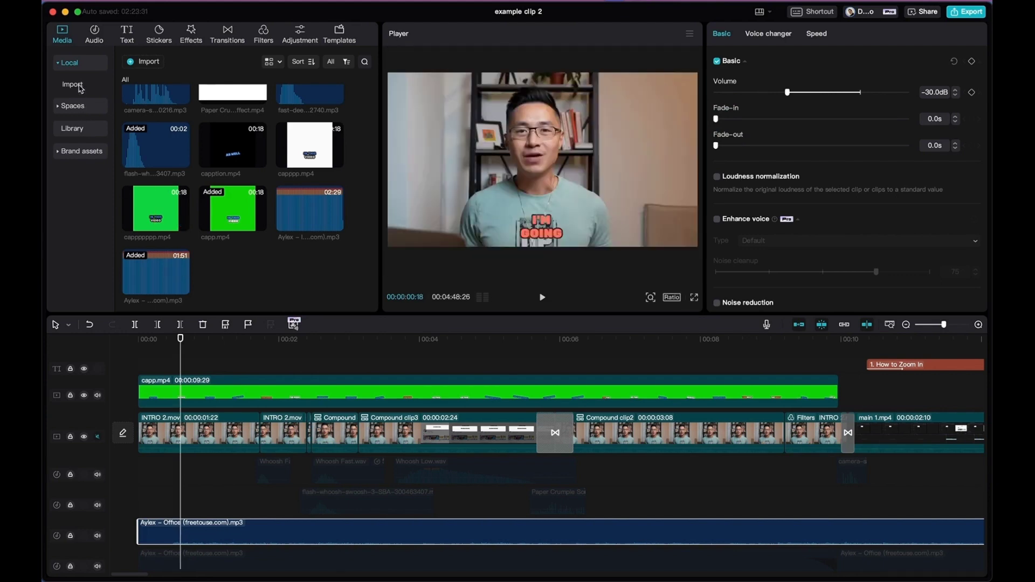
Look through the trending songs in the built-in music library
left_click(93, 47)
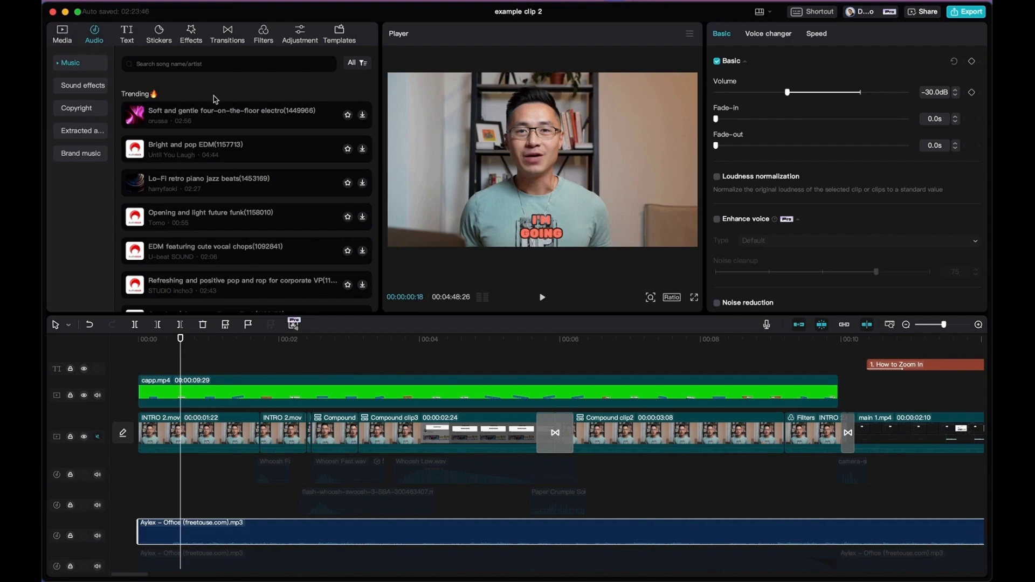
scroll(234, 108, "down", 1)
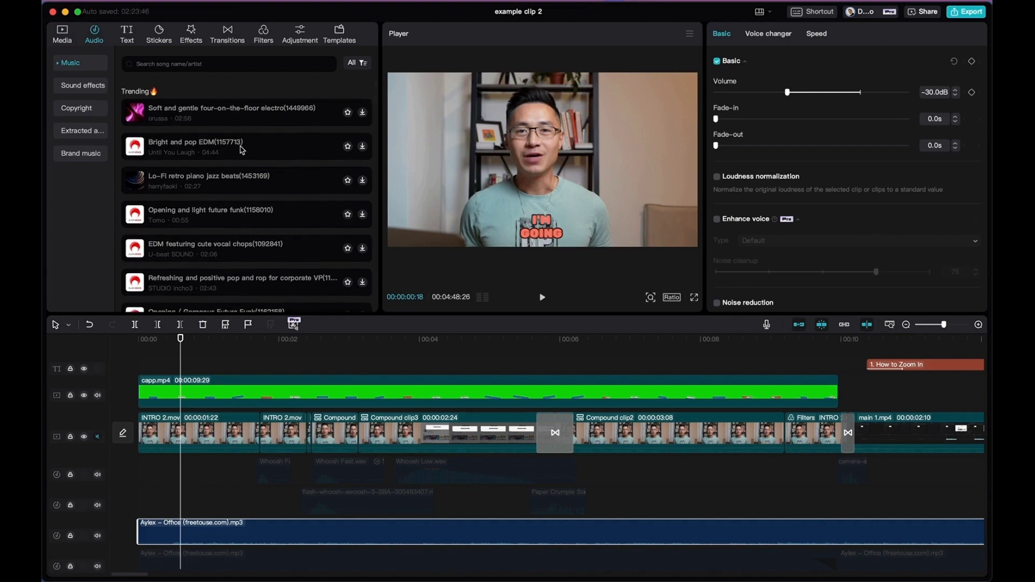
scroll(242, 150, "down", 1)
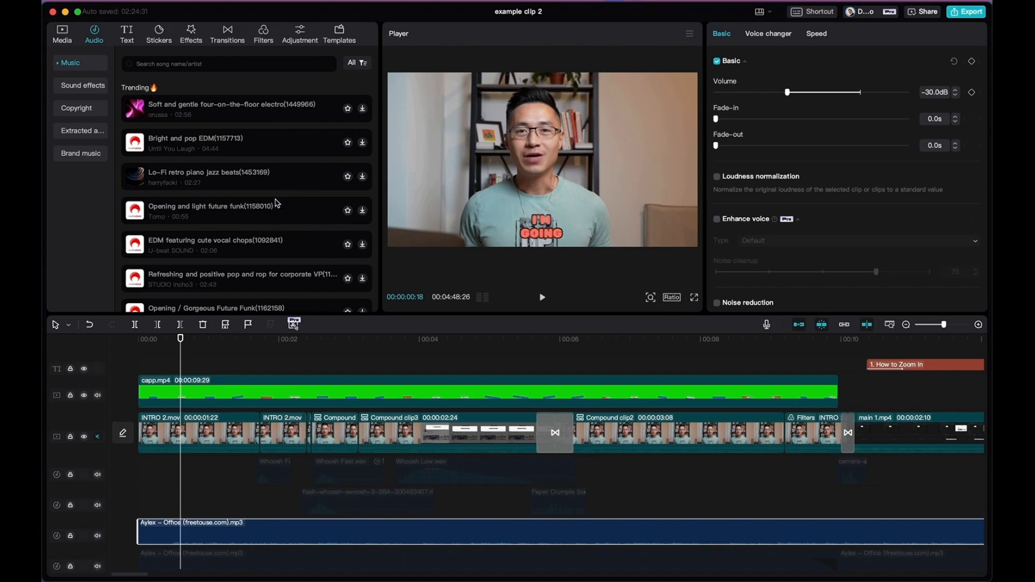
scroll(278, 204, "down", 1)
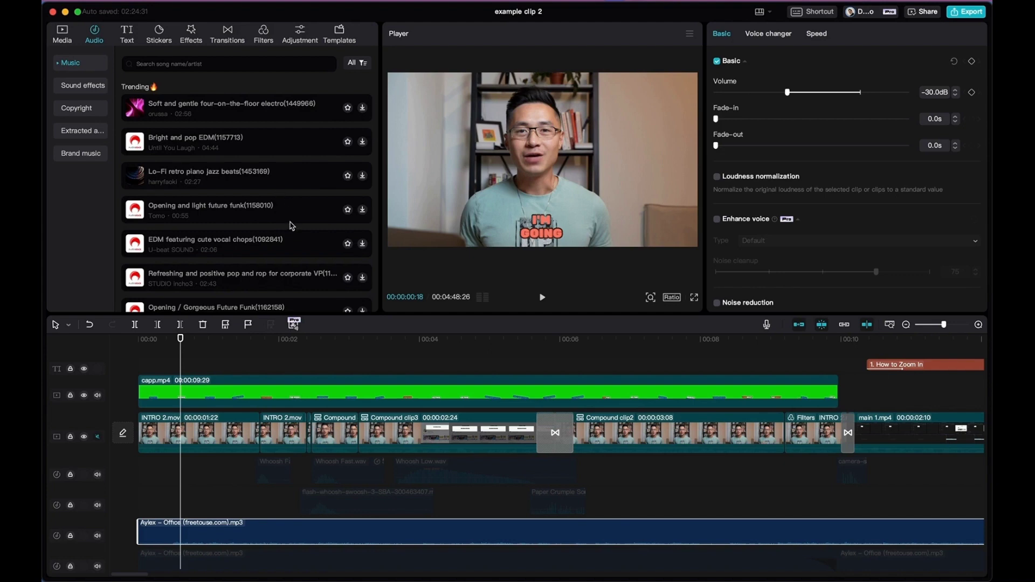
scroll(290, 221, "down", 1)
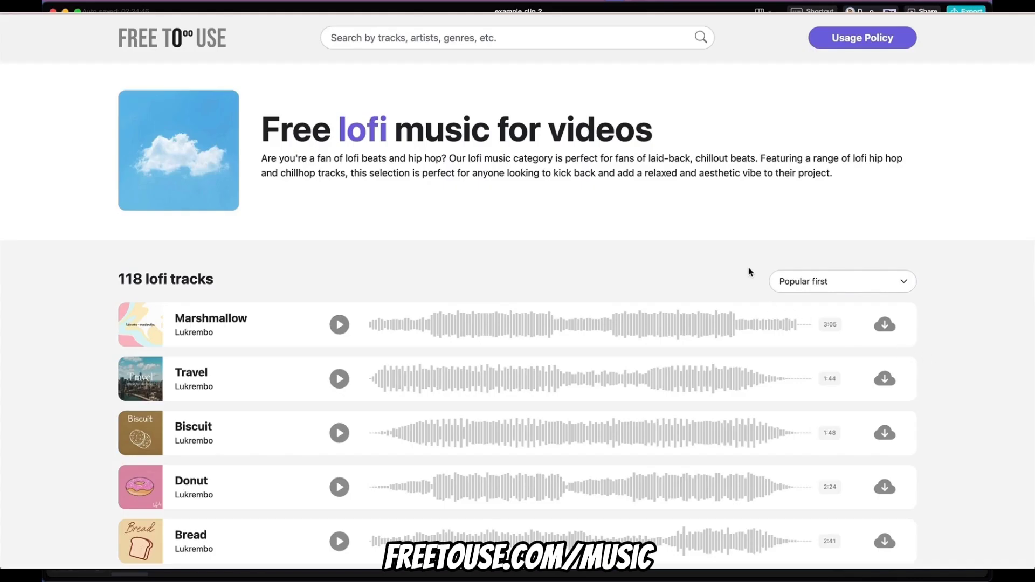
Switch to the freetouse.com lofi page, download the Marshmallow track and copy its required attribution text
left_click(885, 326)
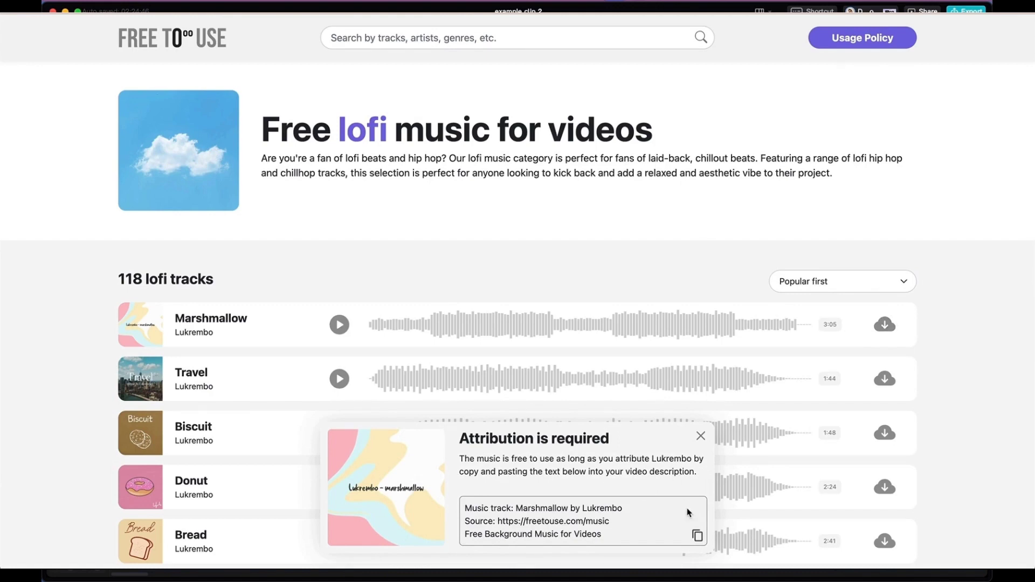
left_click(697, 536)
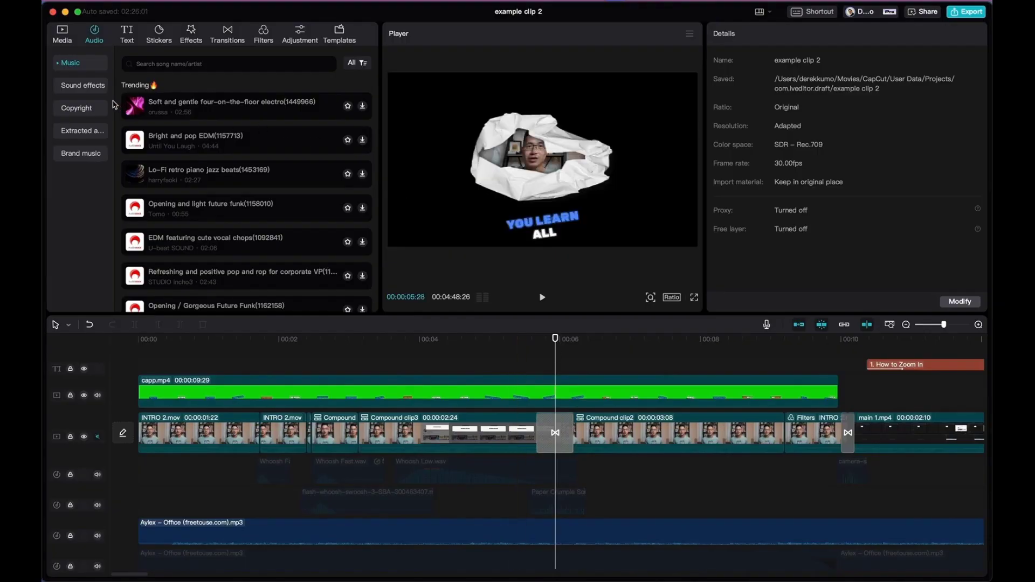
Look through the built-in sound effects library
left_click(79, 86)
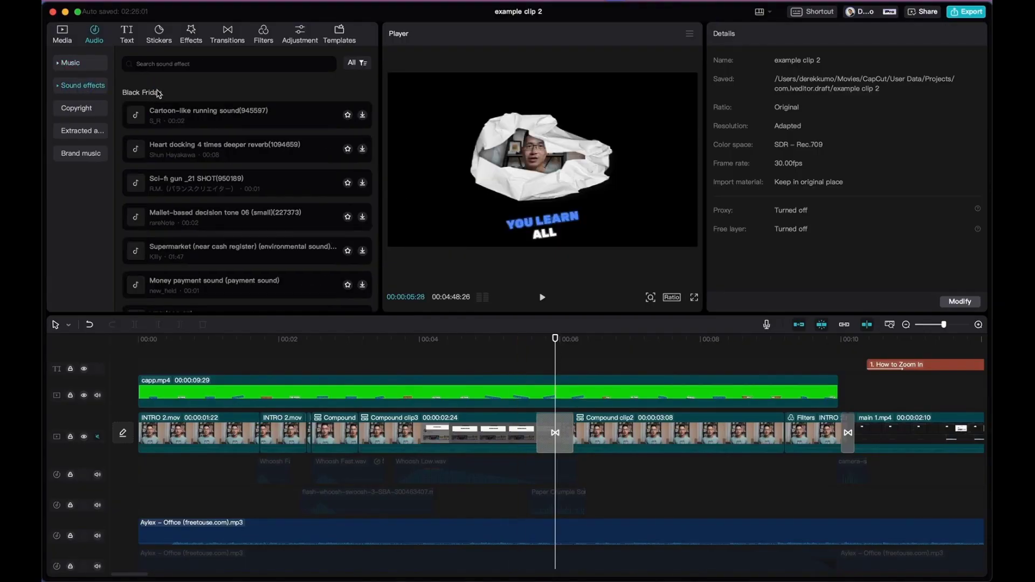
scroll(226, 140, "down", 5)
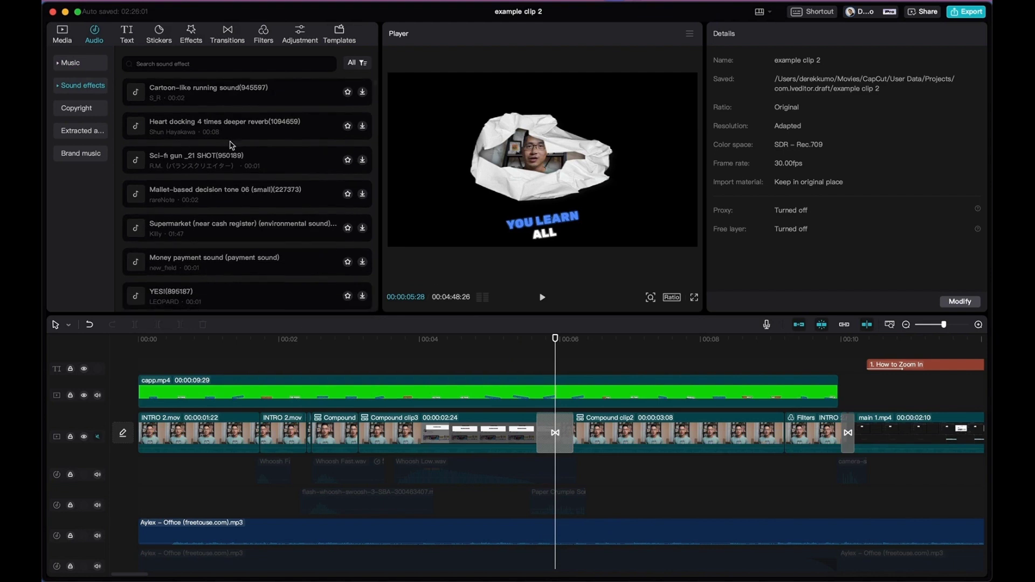
scroll(231, 145, "down", 4)
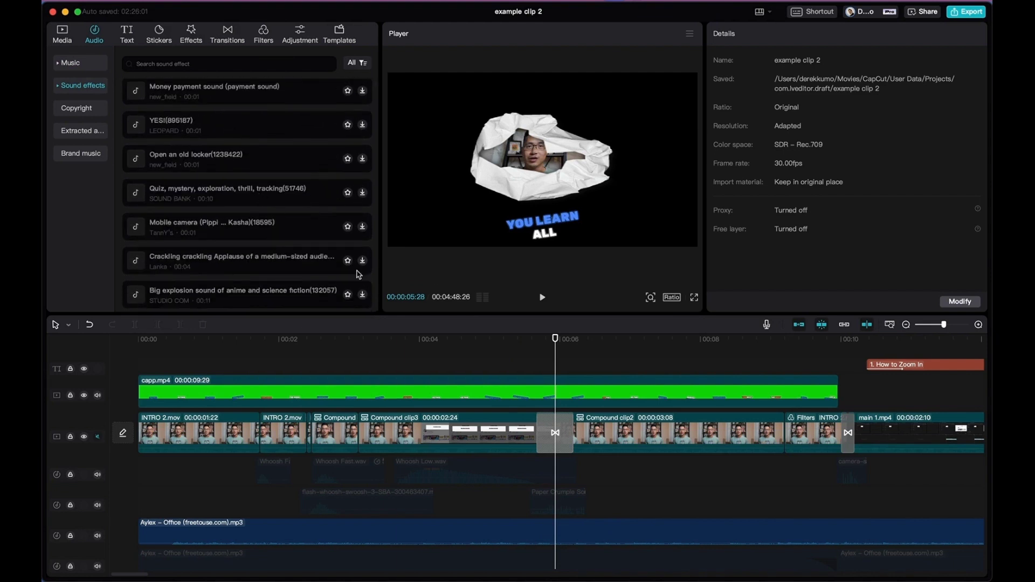
Record a short voiceover from 00:00:09:22 on the timeline with the MacBook Pro Microphone at volume 100
left_click(773, 356)
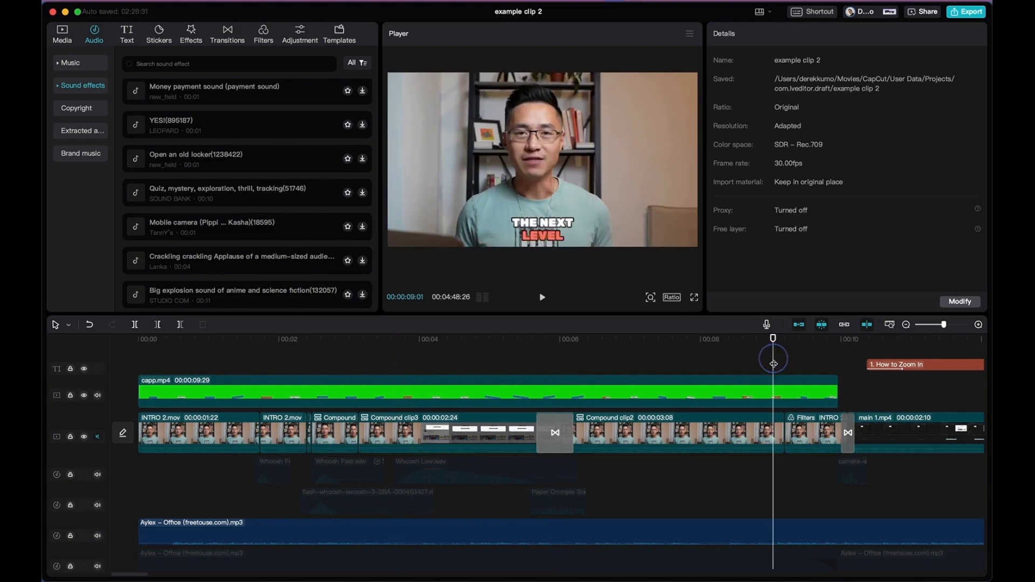
left_click(822, 357)
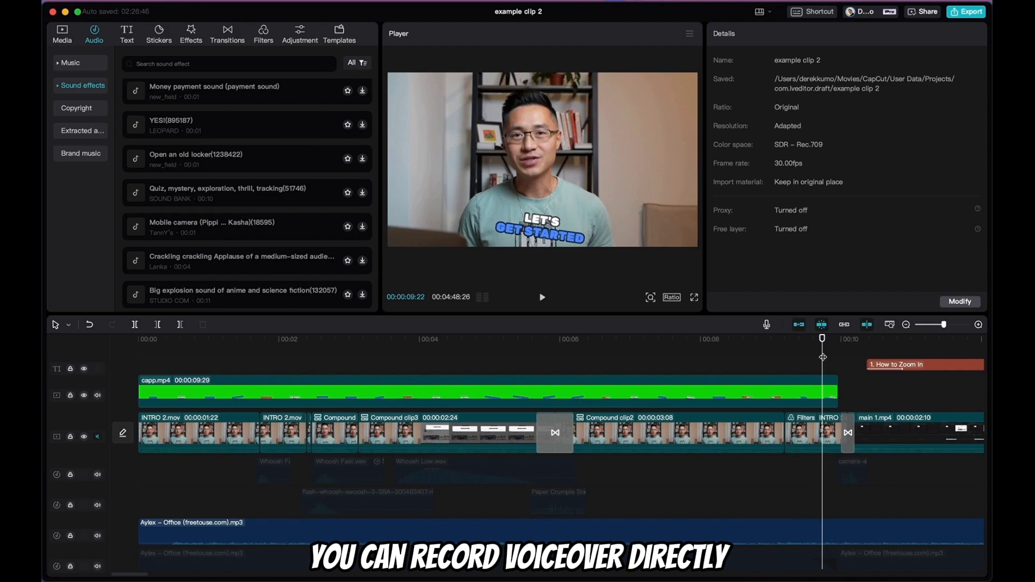
left_click(766, 330)
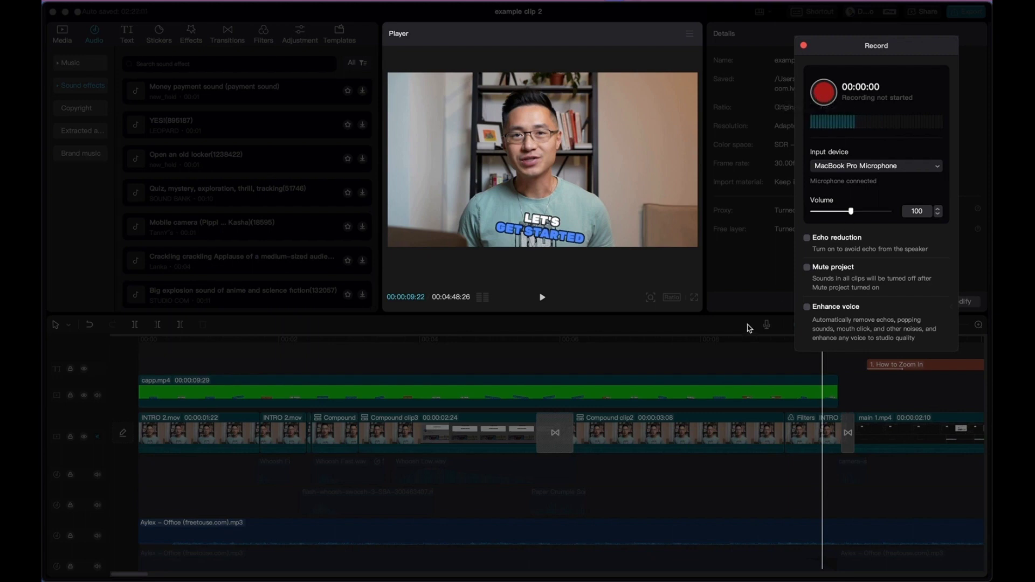
left_click(825, 94)
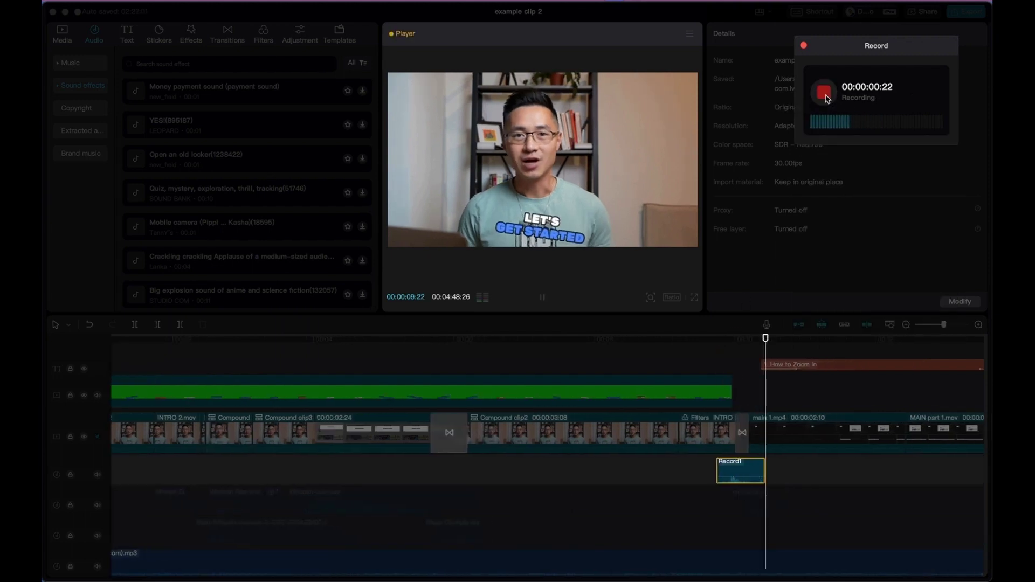
left_click(825, 94)
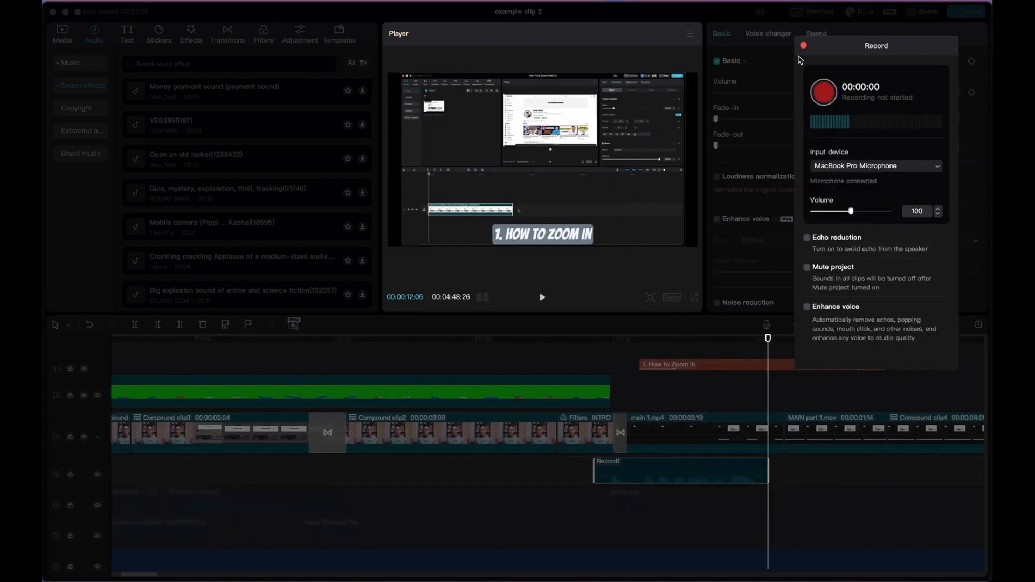
left_click(803, 46)
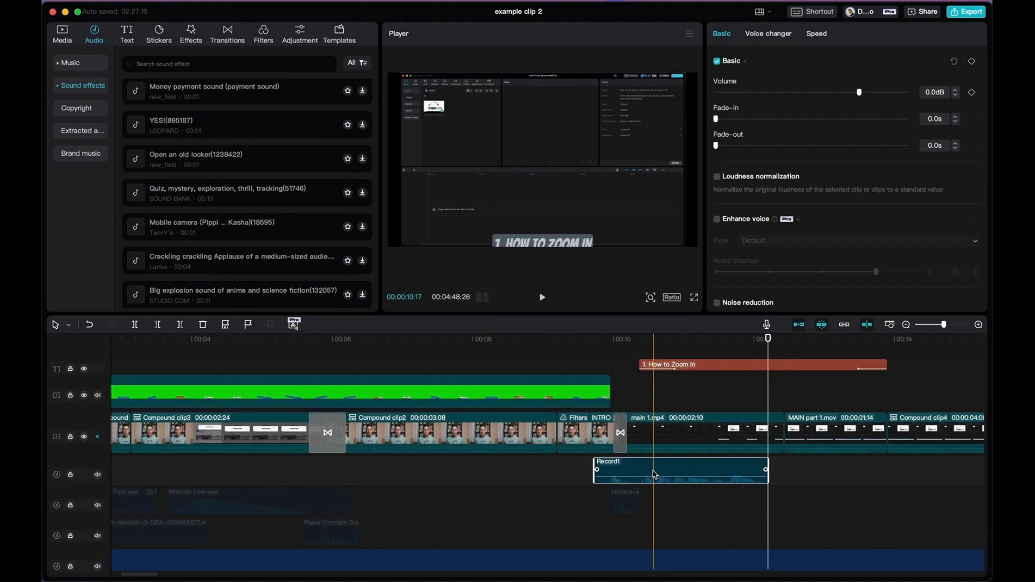
Delete the recorded voiceover clip from the timeline
left_click(688, 475)
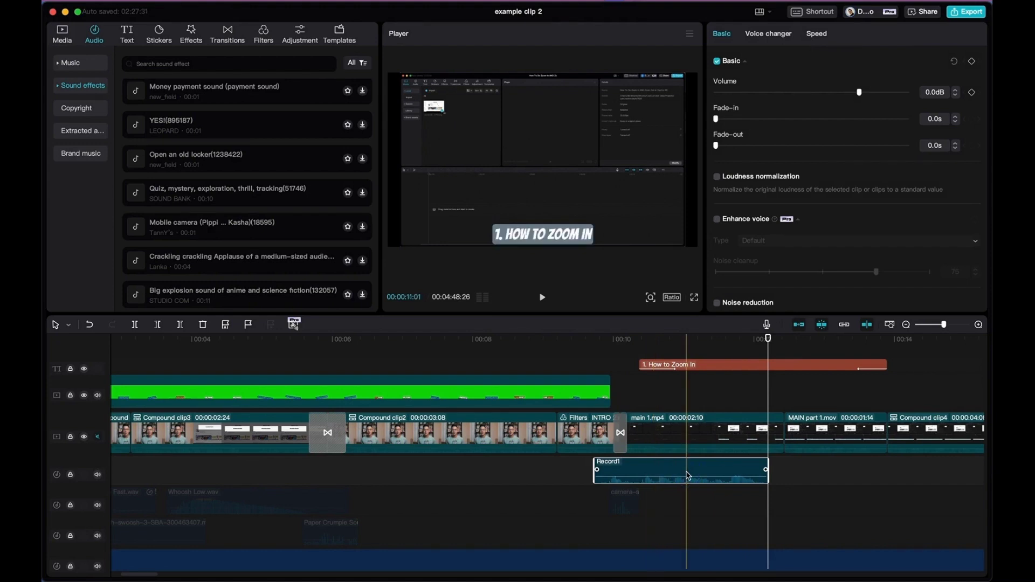
scroll(687, 476, "down", 1)
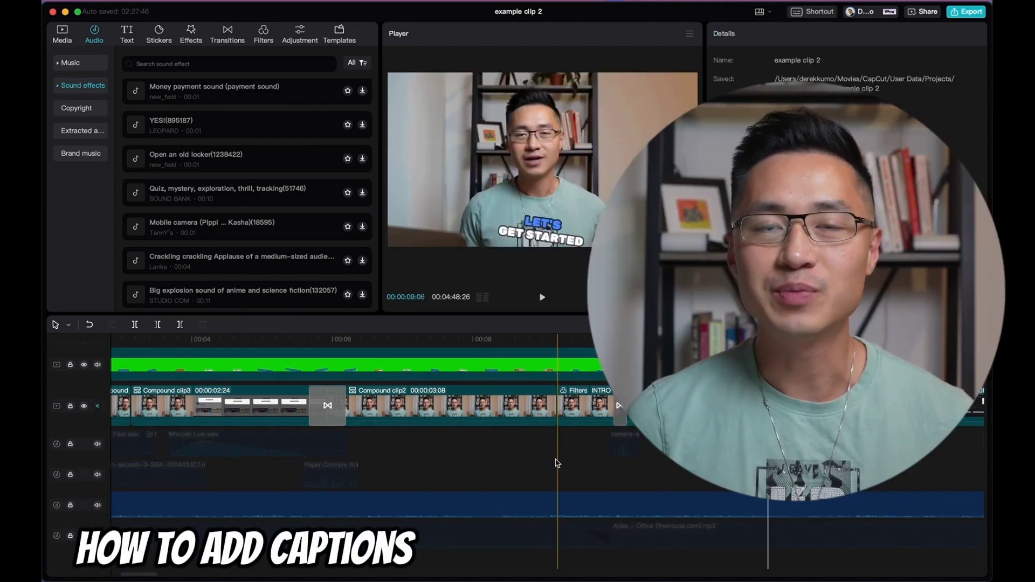
Try to generate English auto captions for the timeline
scroll(598, 472, "up", 1)
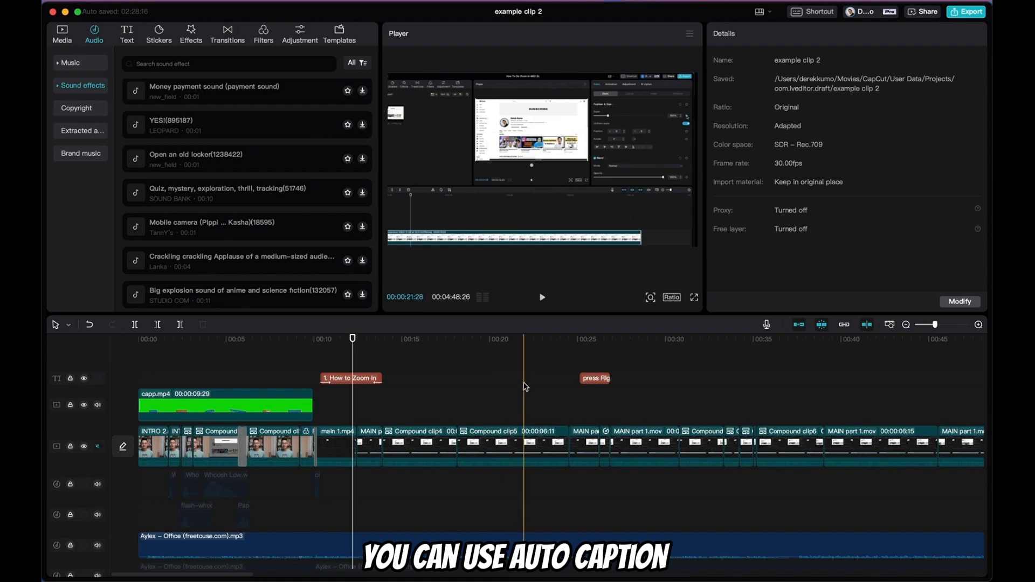
left_click(127, 34)
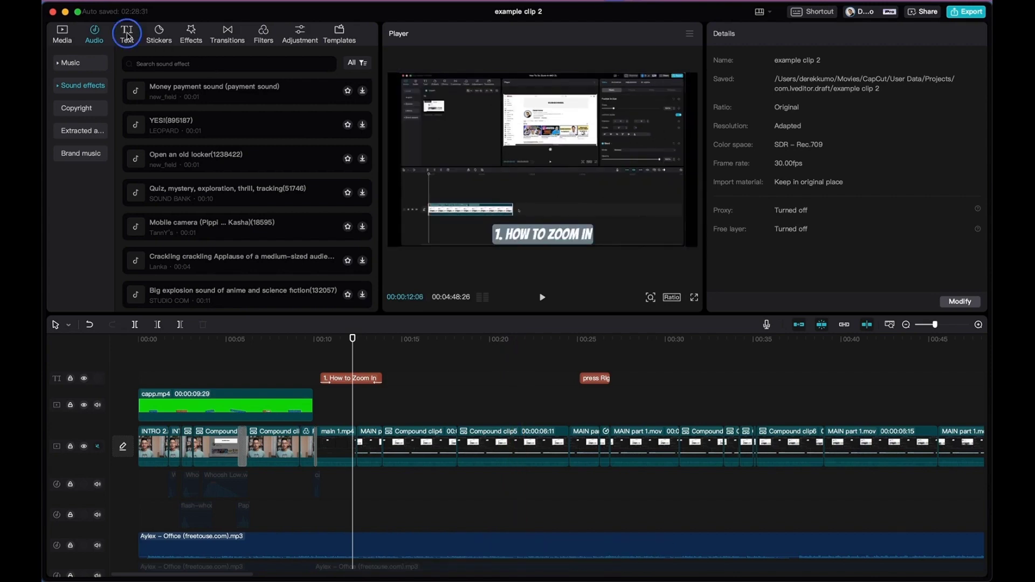
left_click(92, 174)
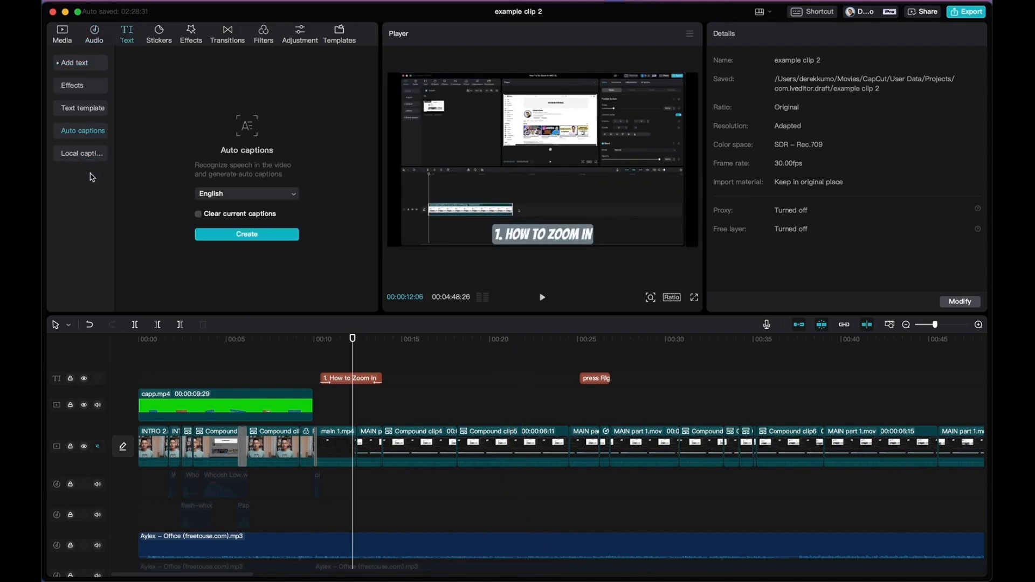
left_click(231, 237)
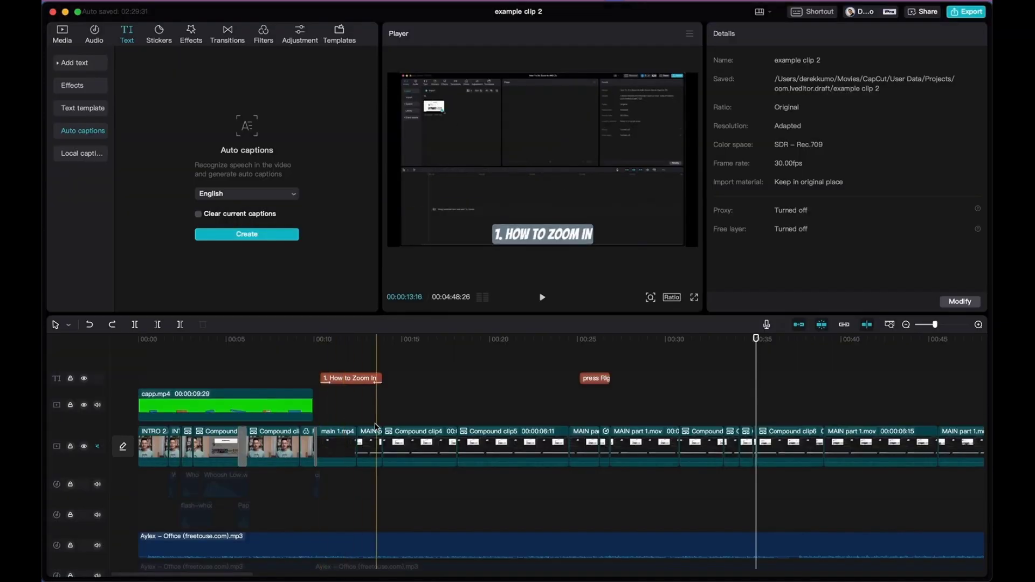
Mute the Aylex background music track and unmute the main video track
scroll(367, 458, "down", 2)
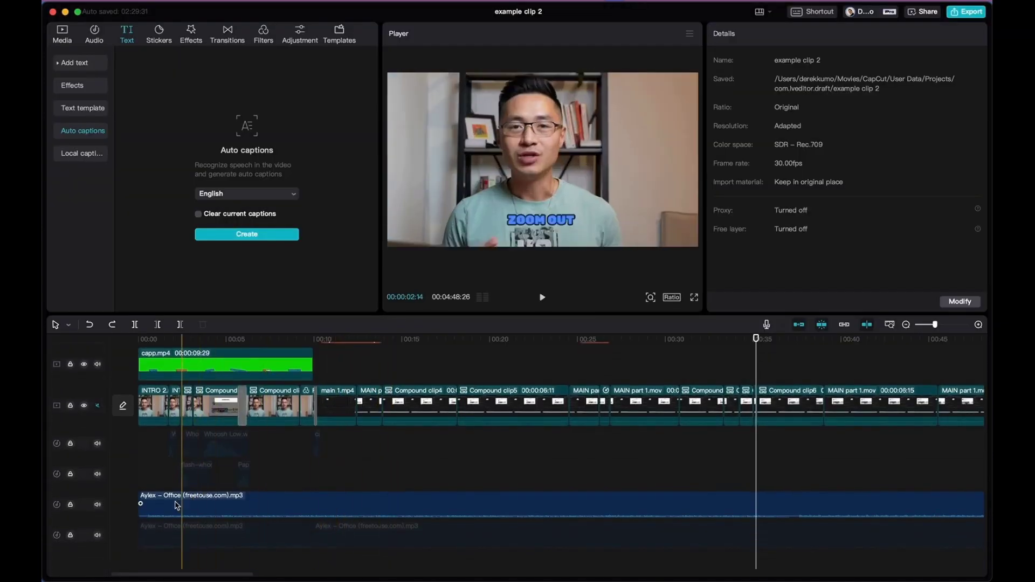
left_click(153, 504)
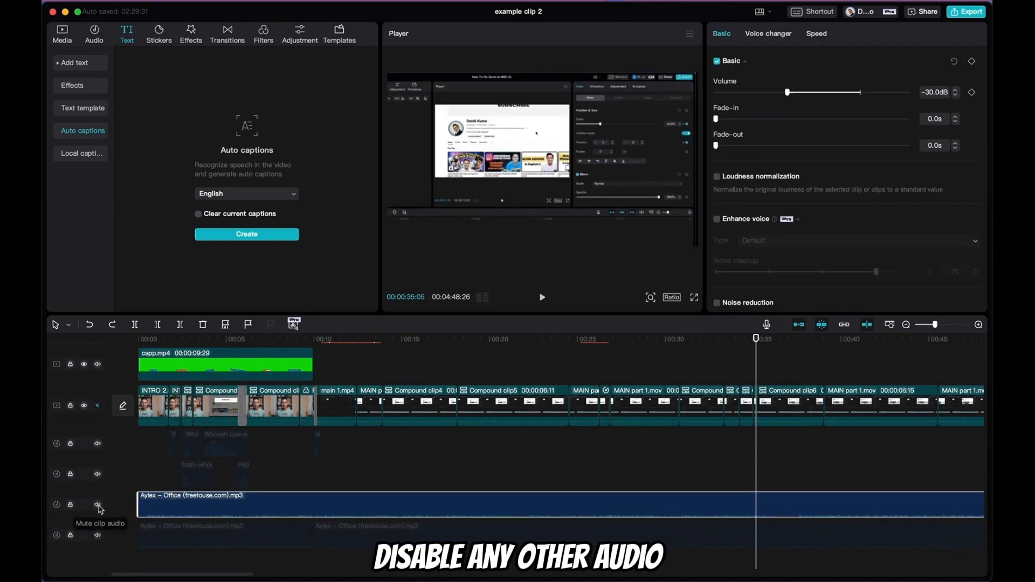
left_click(98, 505)
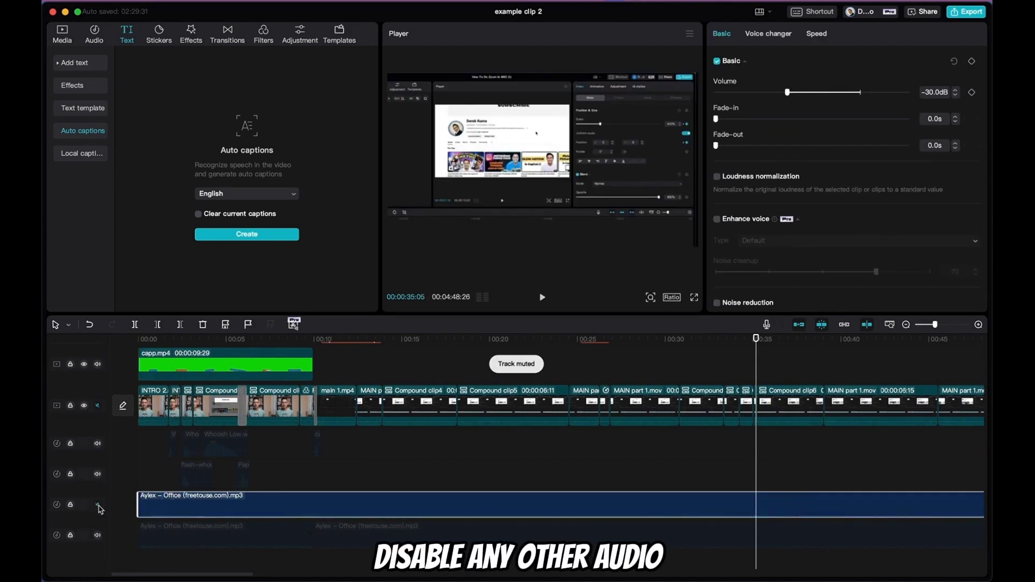
scroll(358, 426, "up", 2)
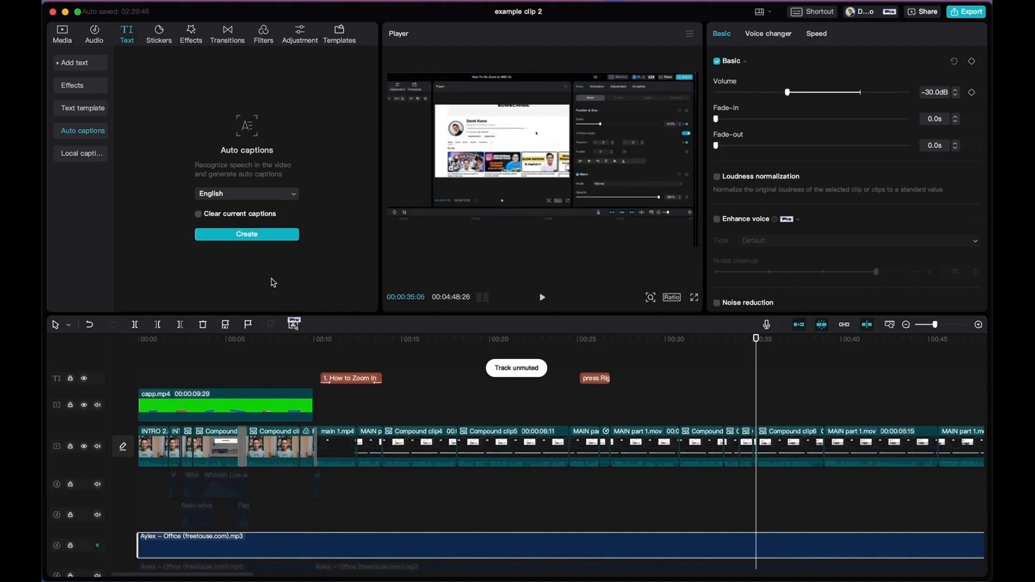
Create English auto captions from the main video track's speech
left_click(276, 235)
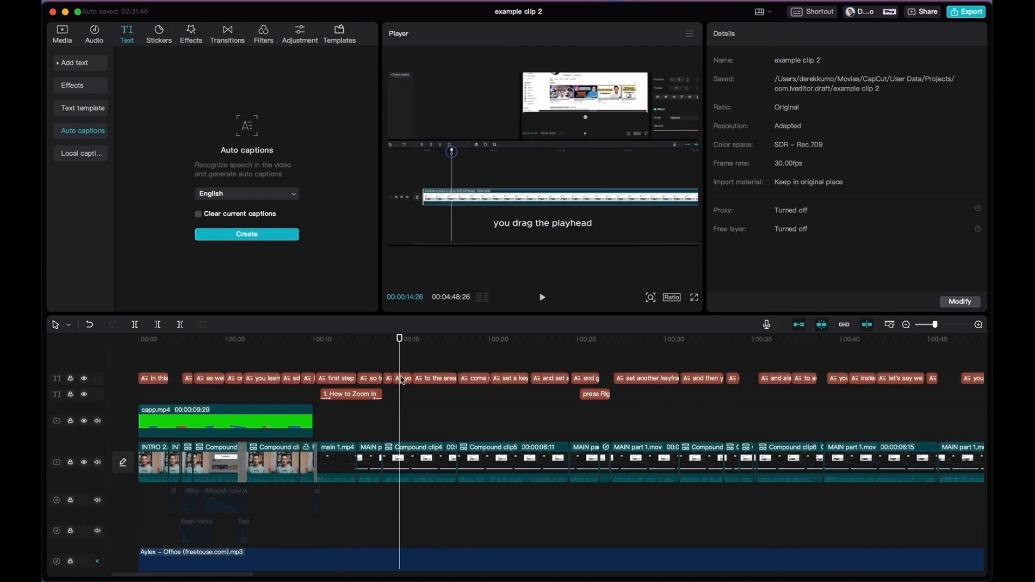
Split the caption "you drag the playhead" into two captions, "you drag" and "the playhead"
left_click(402, 380)
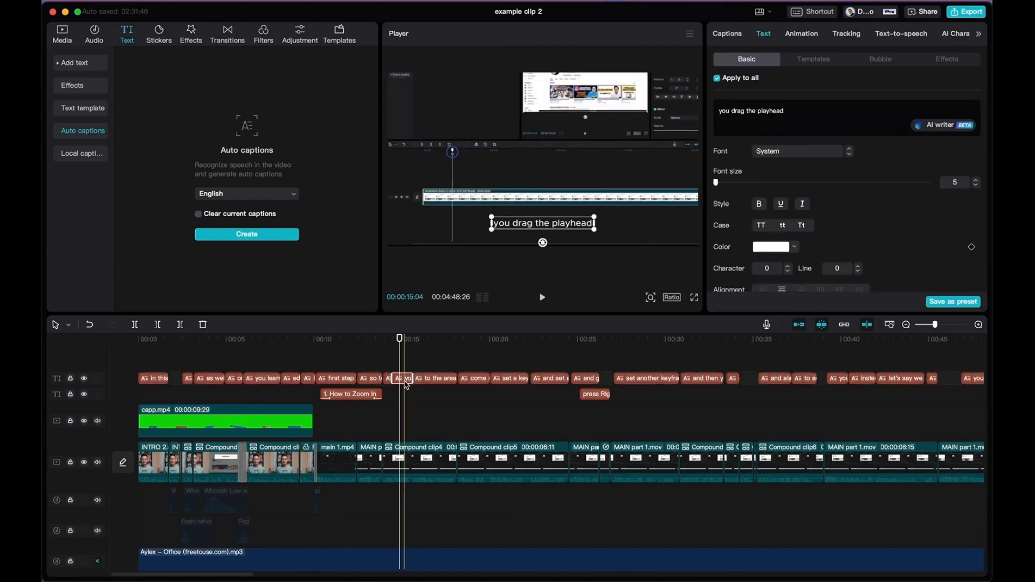
left_click(734, 42)
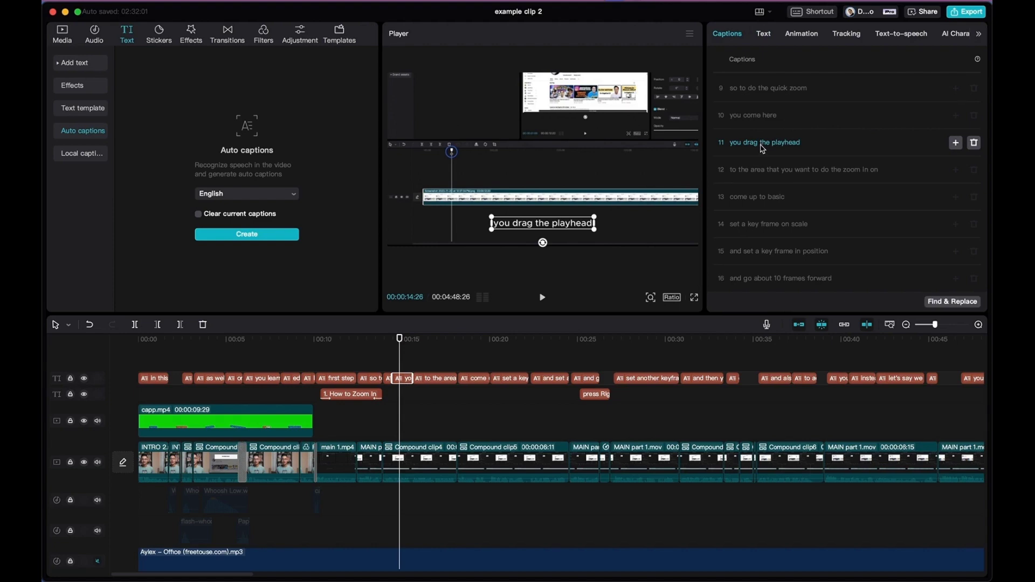
left_click(763, 147)
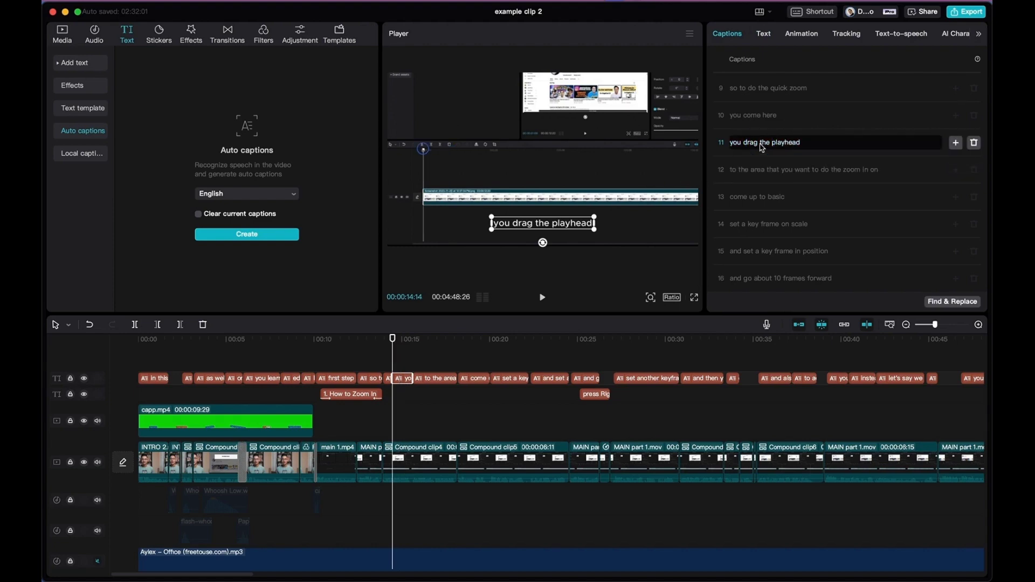
key("Return")
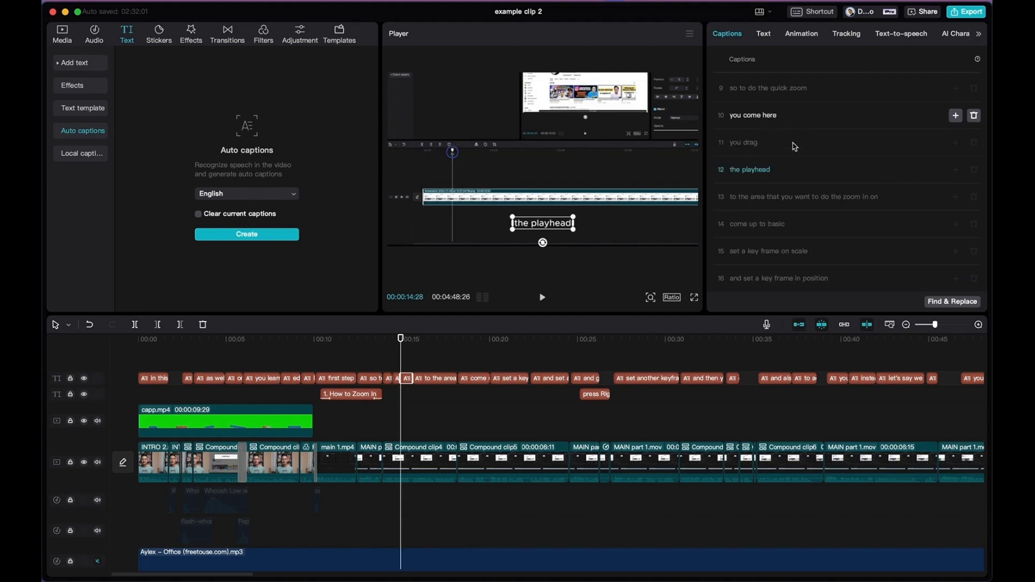
Split caption 13 into "to the area", "that you want" and "to do the zoom in on", and correct "key frame" to "keyframe" in the "on scale" caption
left_click(797, 174)
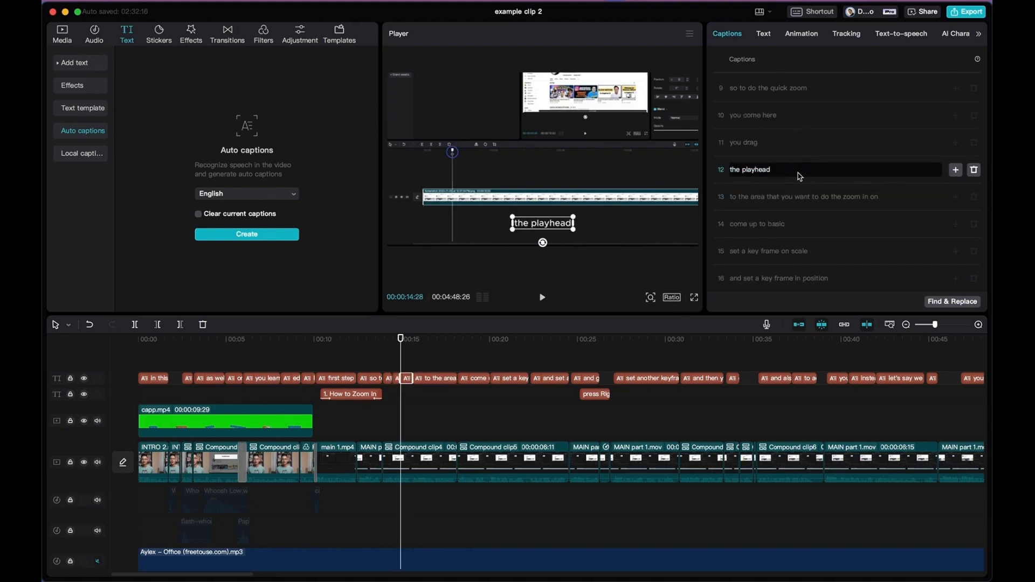
left_click(784, 198)
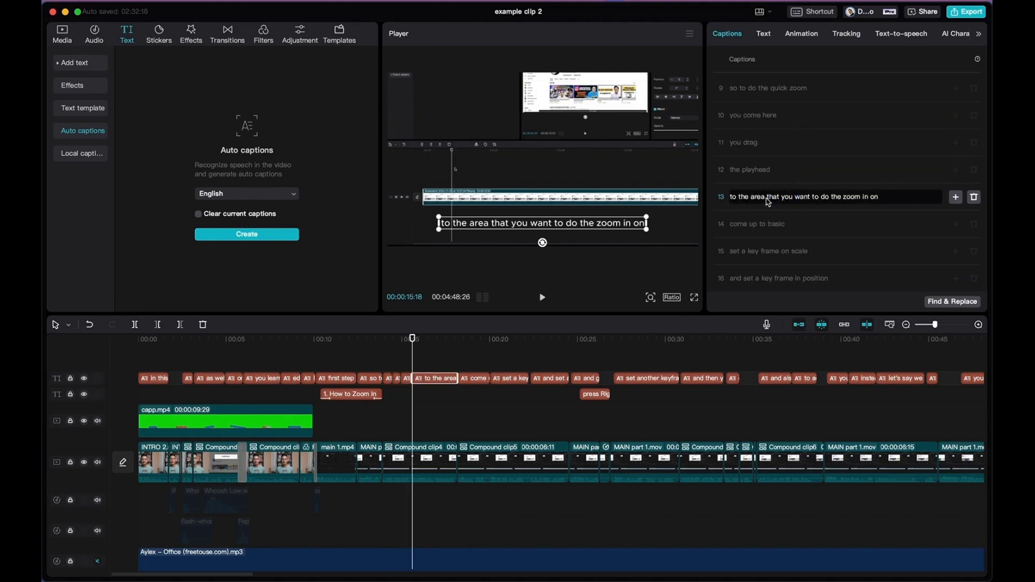
key("Return")
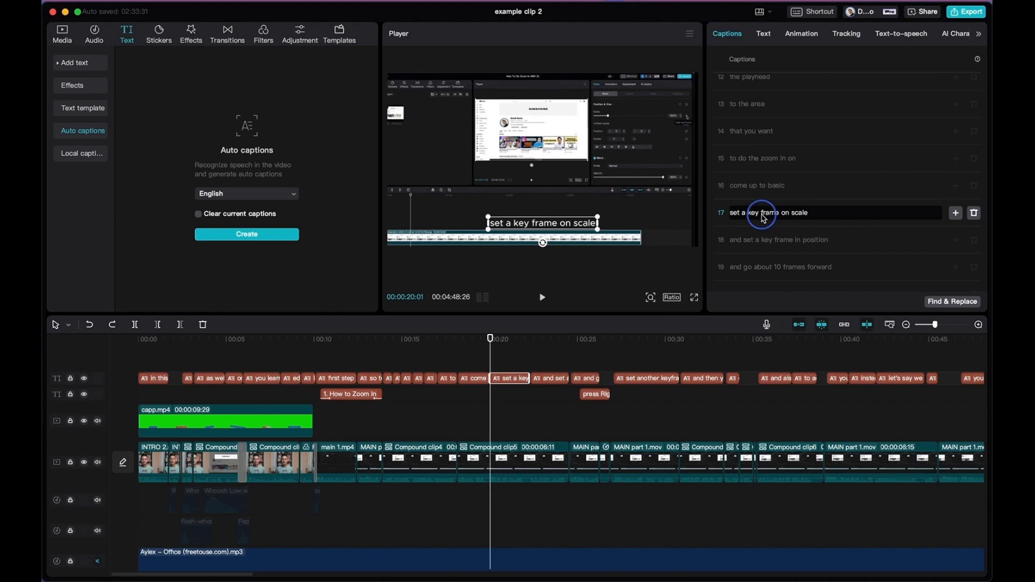
key("BackSpace")
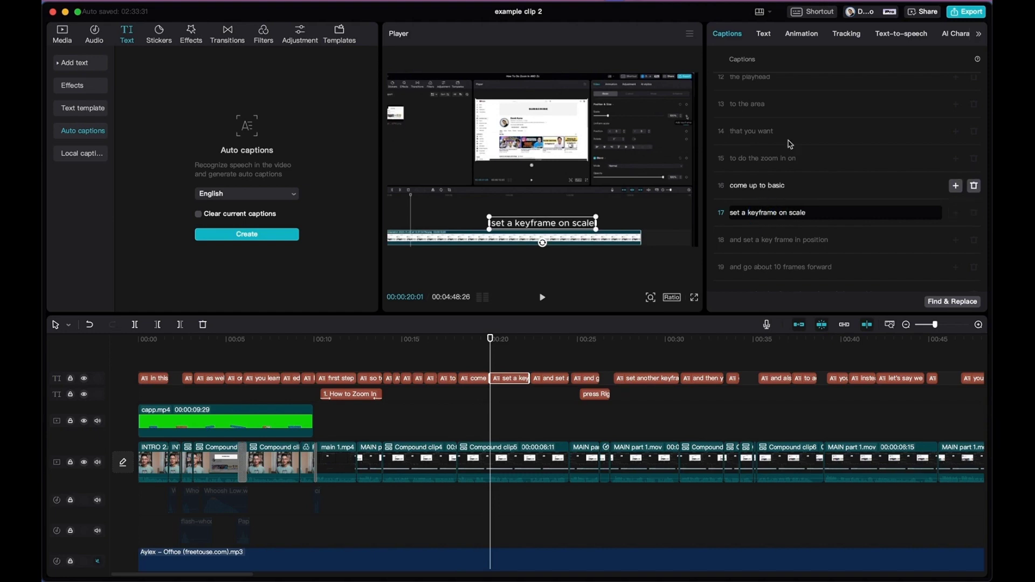
Apply the preset style with black text on a yellow background to all captions
left_click(763, 33)
left_click(745, 109)
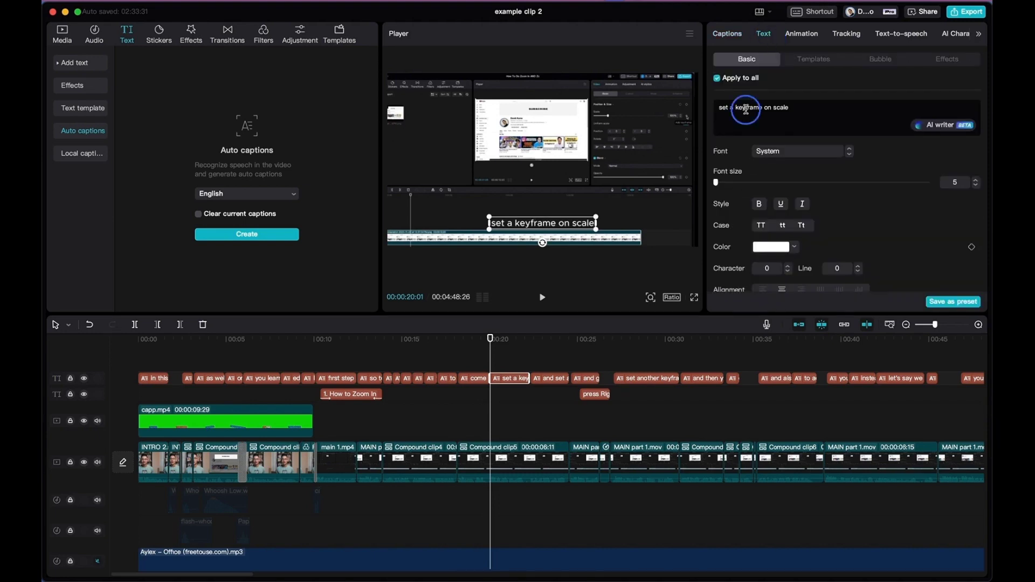
left_click(809, 122)
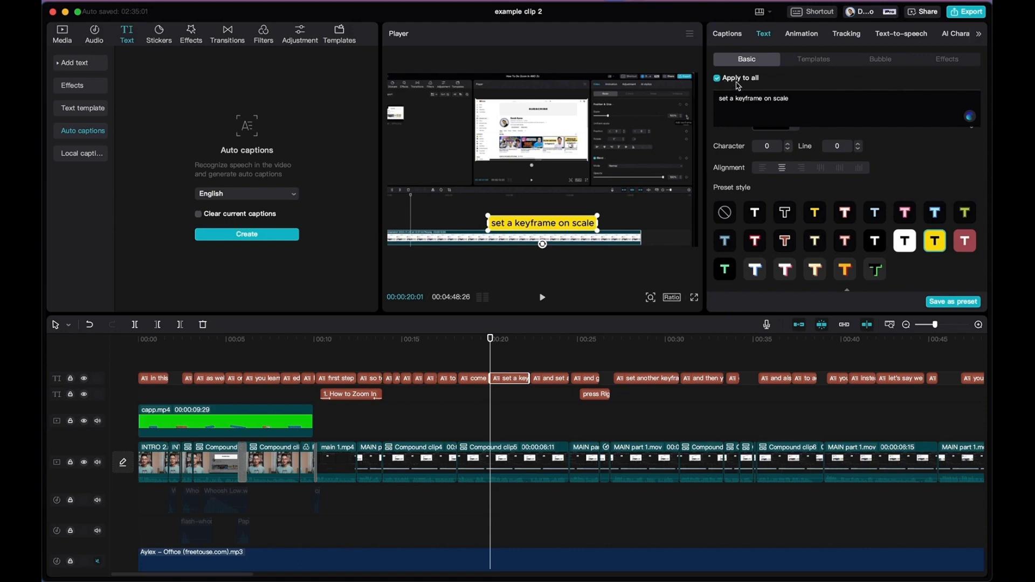
left_click(511, 381)
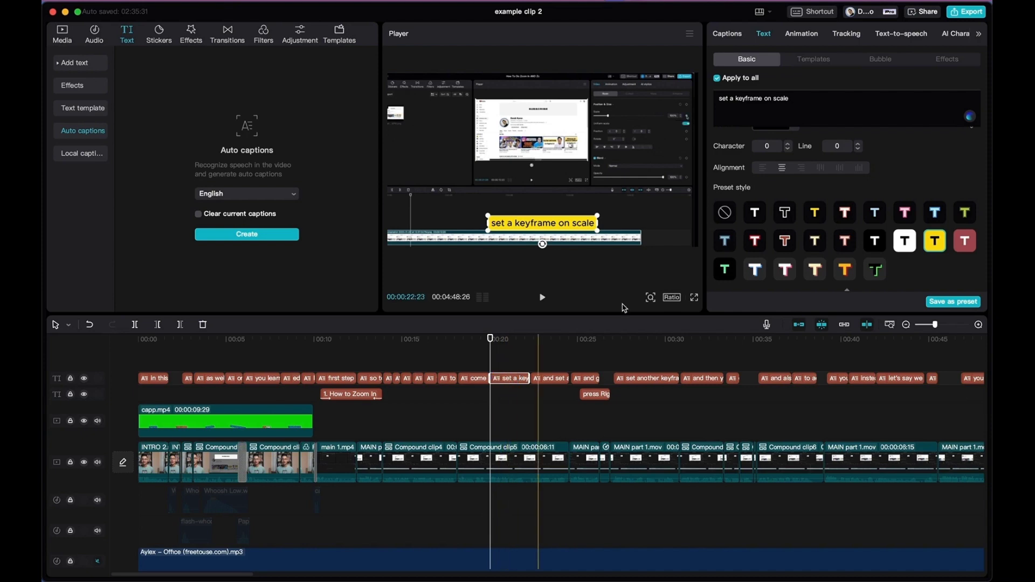
Stop applying changes to all captions and enlarge only the word "scale" in "set a keyframe on scale" to font size 12
left_click(717, 78)
left_click(811, 102)
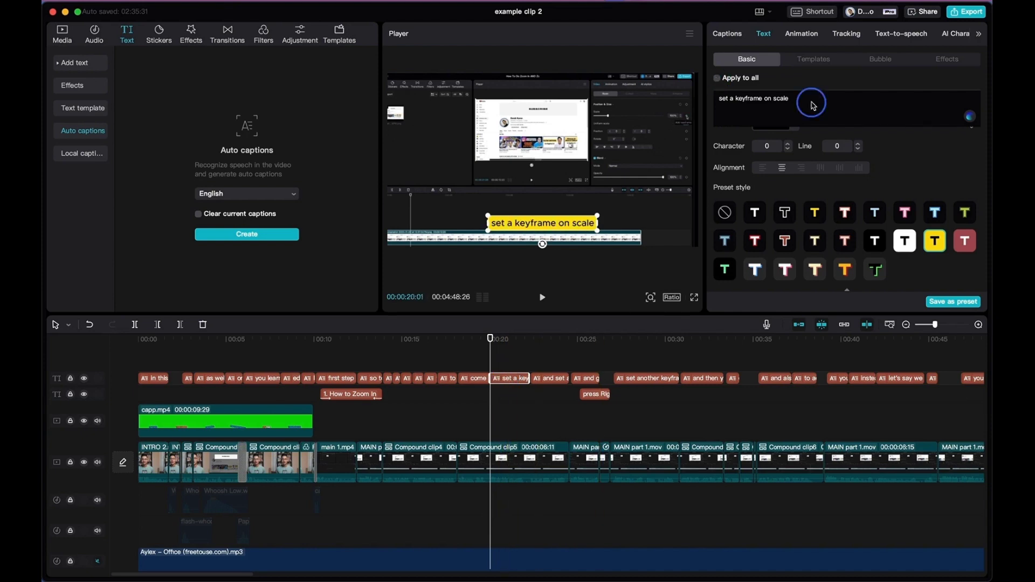
left_click_drag(789, 102, 759, 101)
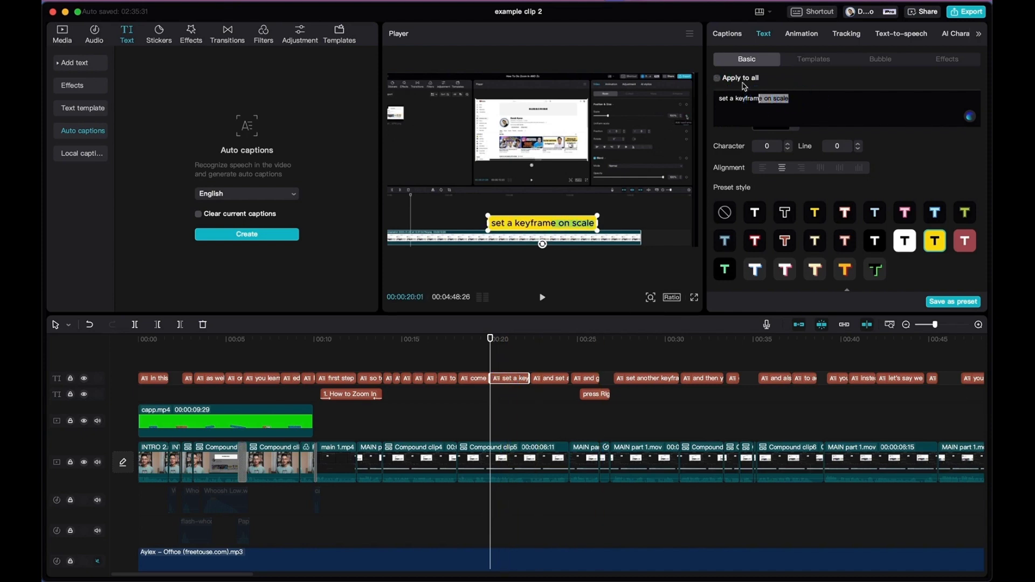
left_click(806, 104)
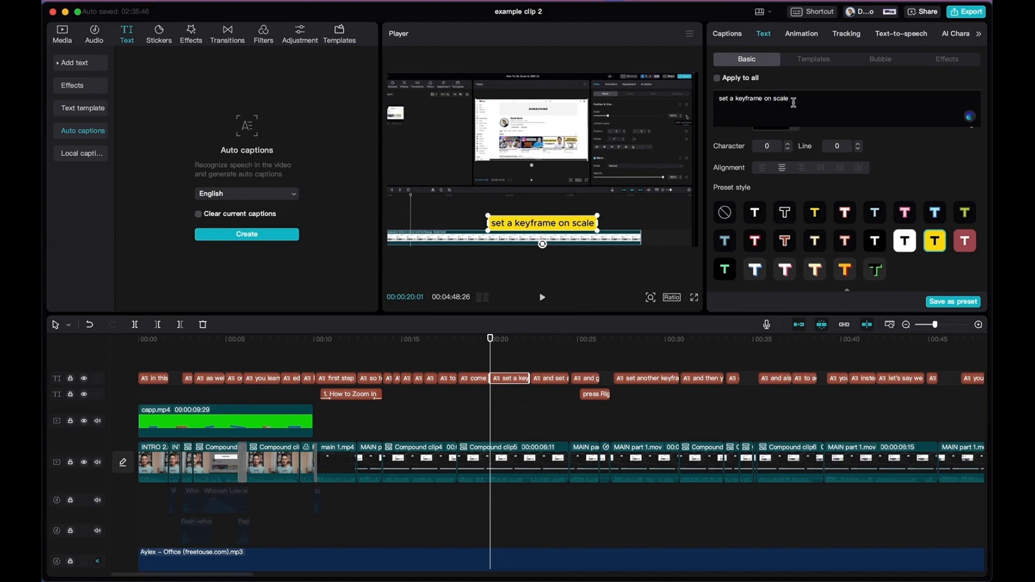
left_click_drag(794, 103, 775, 103)
scroll(839, 133, "up", 5)
left_click(716, 186)
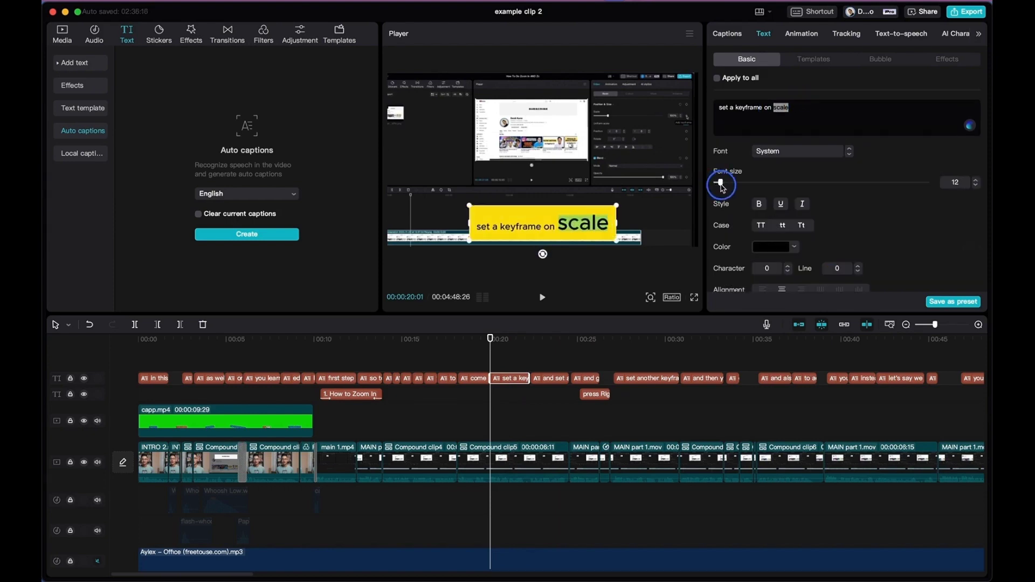
left_click(798, 110)
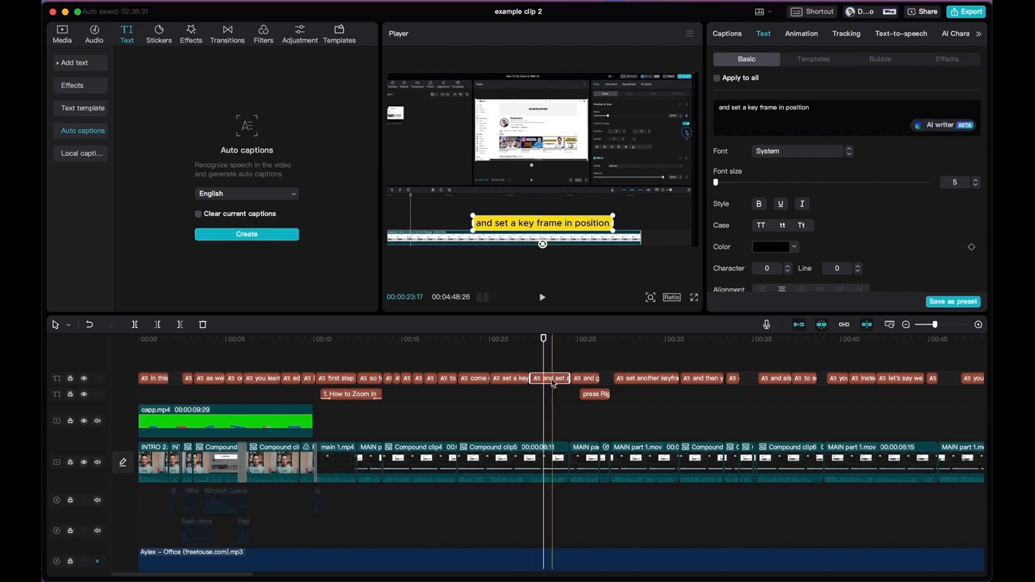
Try the Slide Up entrance on the caption "and set a key frame in position", and give it the Fade In animation lasting 0.5 s instead
left_click(805, 40)
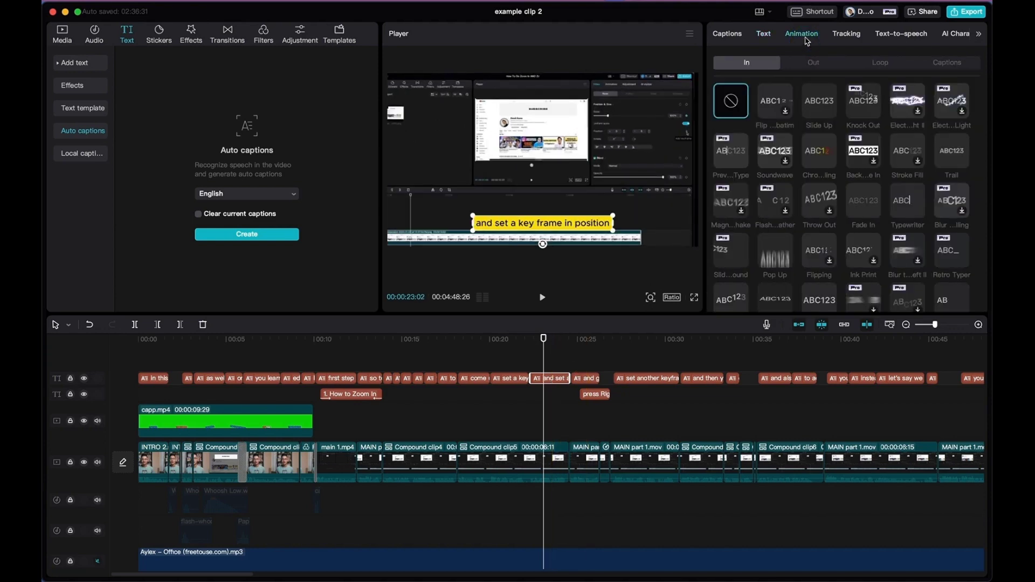
left_click(818, 106)
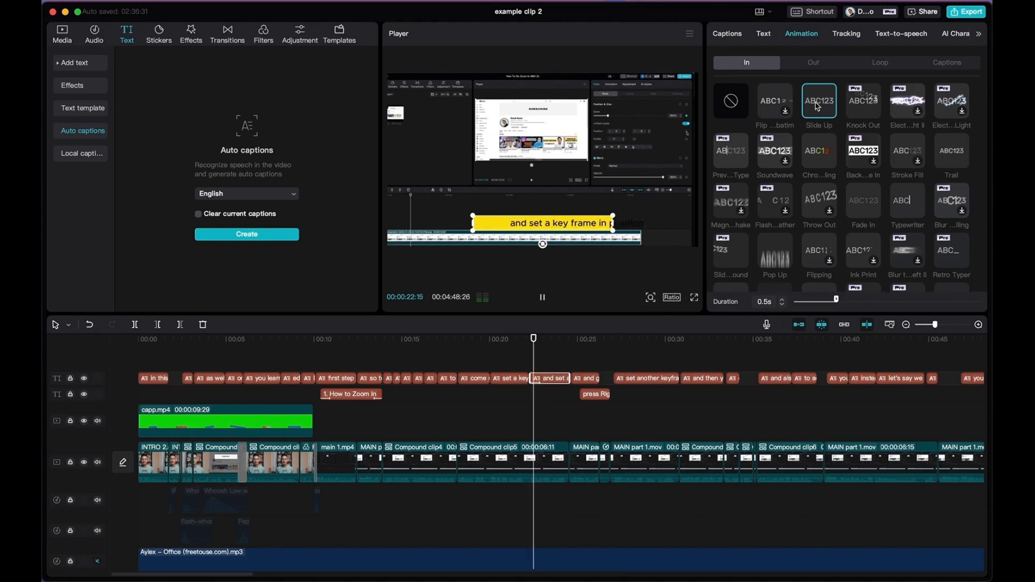
left_click(793, 37)
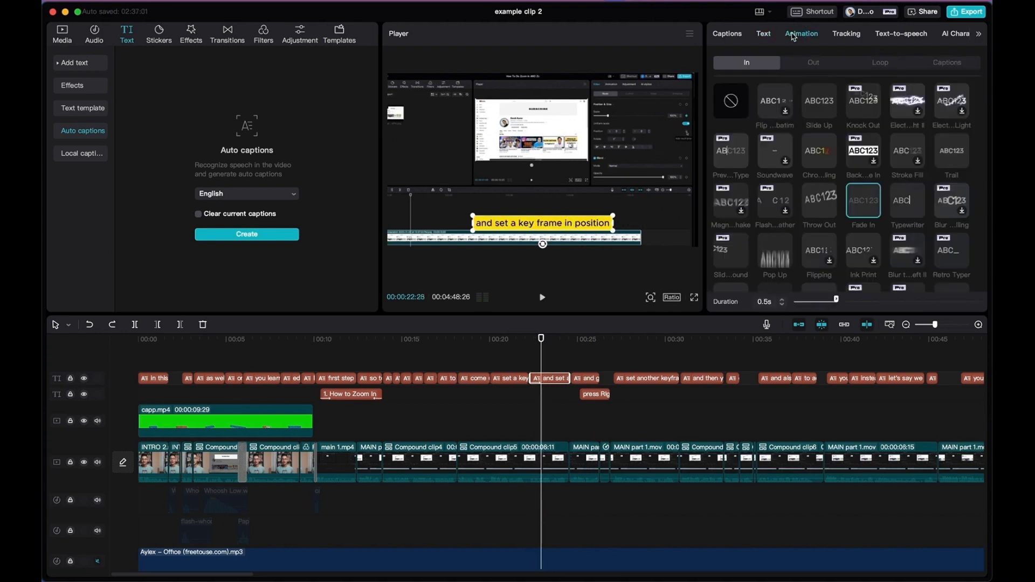
left_click(809, 62)
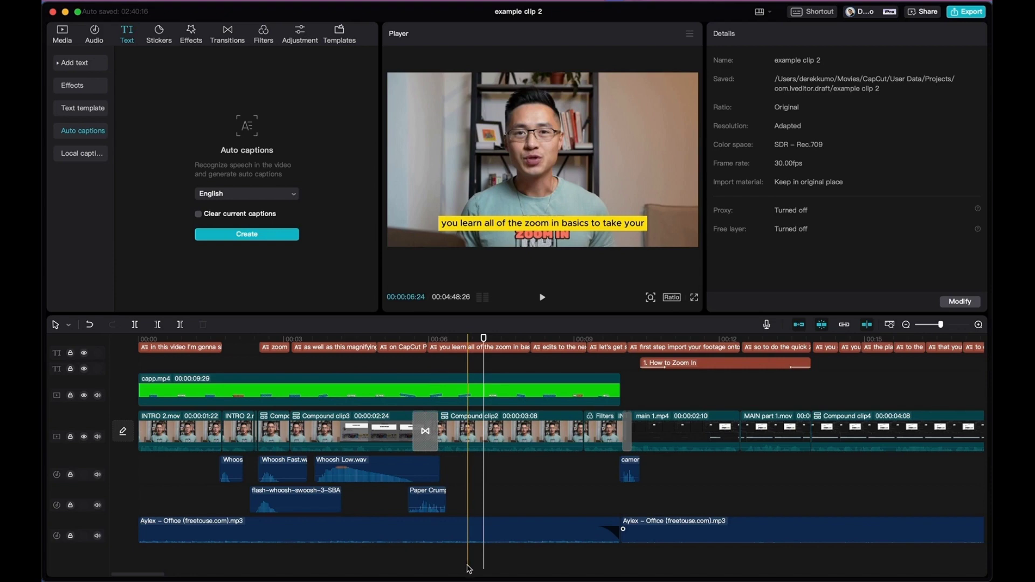
Group all captions, video clips and audio clips of the intro section on the timeline
left_click(573, 563)
left_click_drag(598, 560, 215, 377)
right_click(204, 447)
left_click(238, 445)
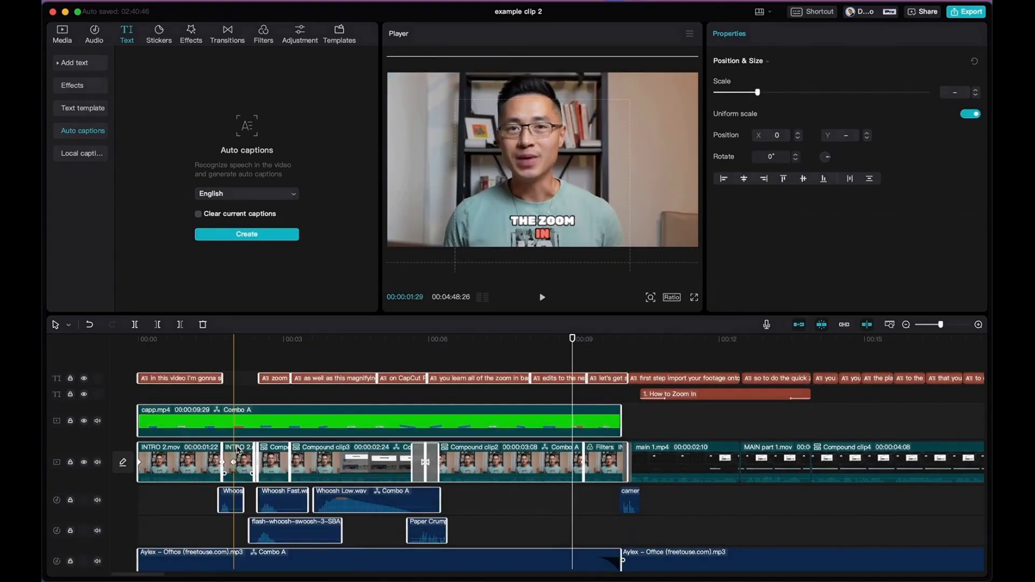
Try moving the grouped intro clips to a later time on the timeline and undo the move
scroll(397, 420, "down", 1)
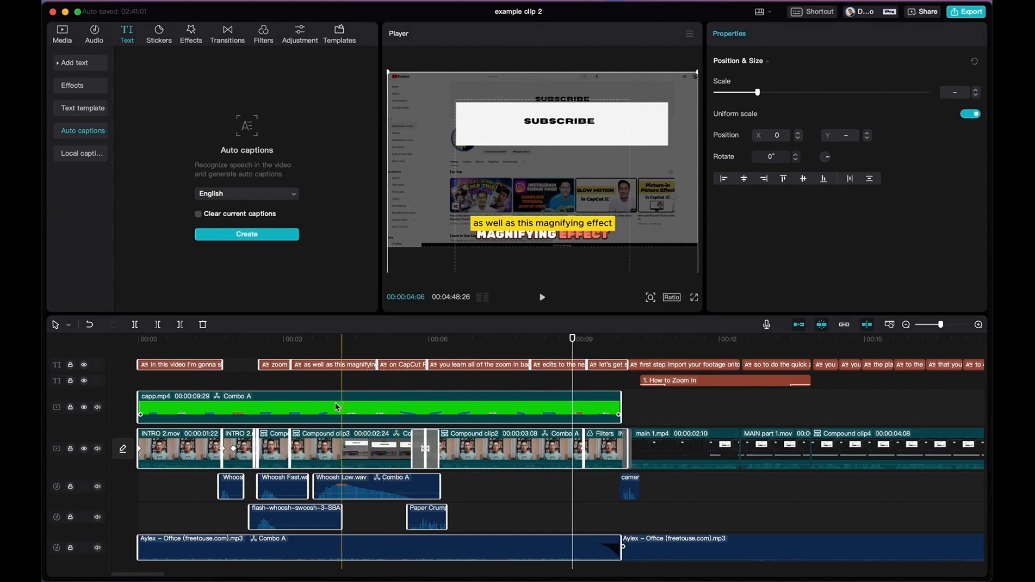
left_click_drag(337, 407, 469, 386)
key("super+z")
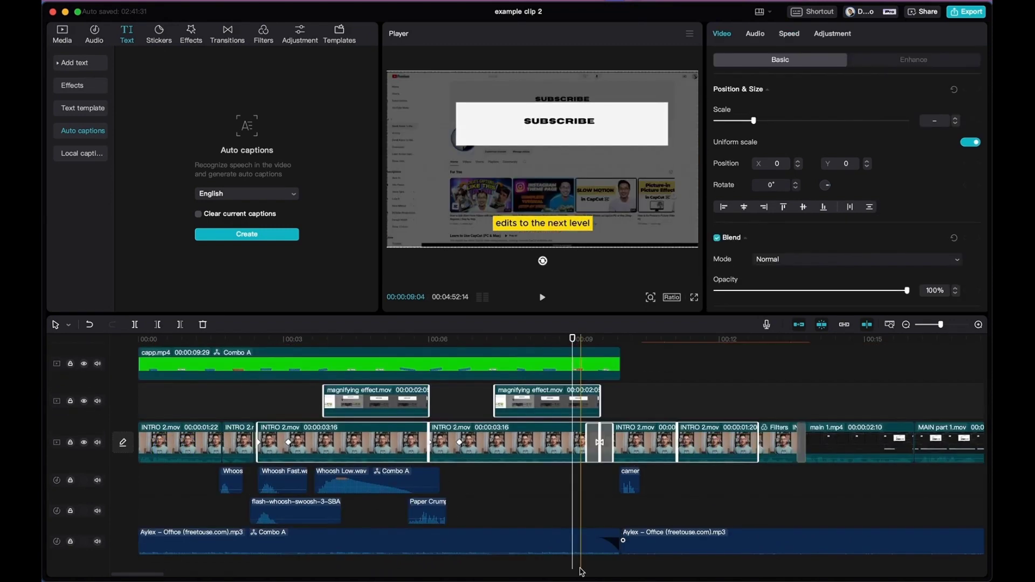
Select the clips of the intro section across all tracks and create a compound clip from them
left_click(581, 569)
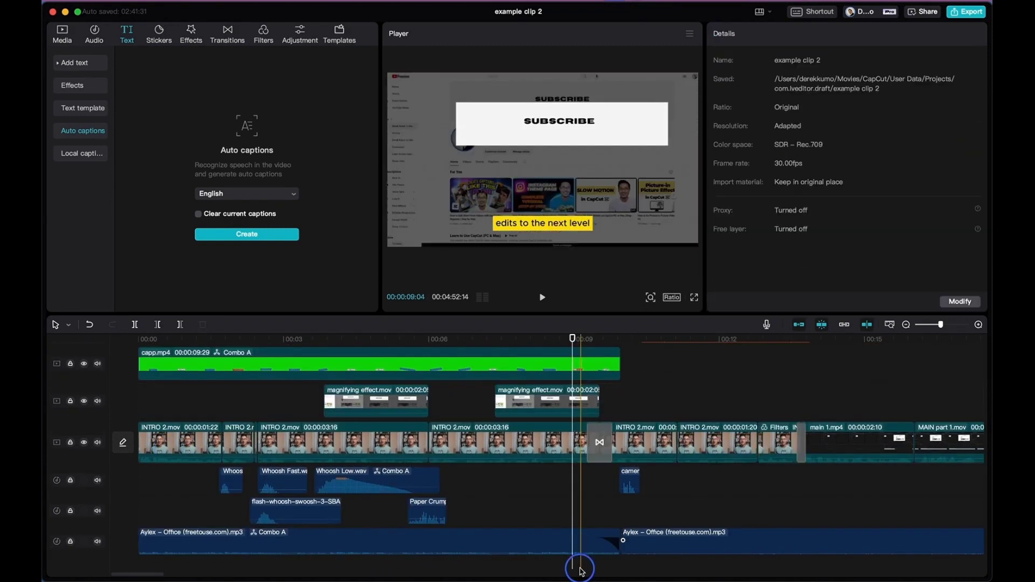
left_click(548, 558)
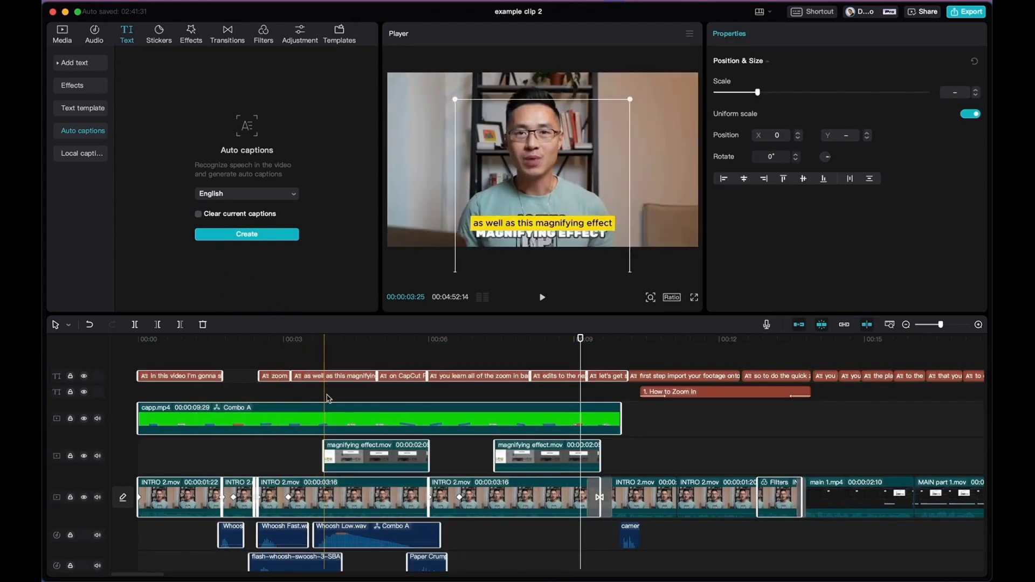
right_click(330, 455)
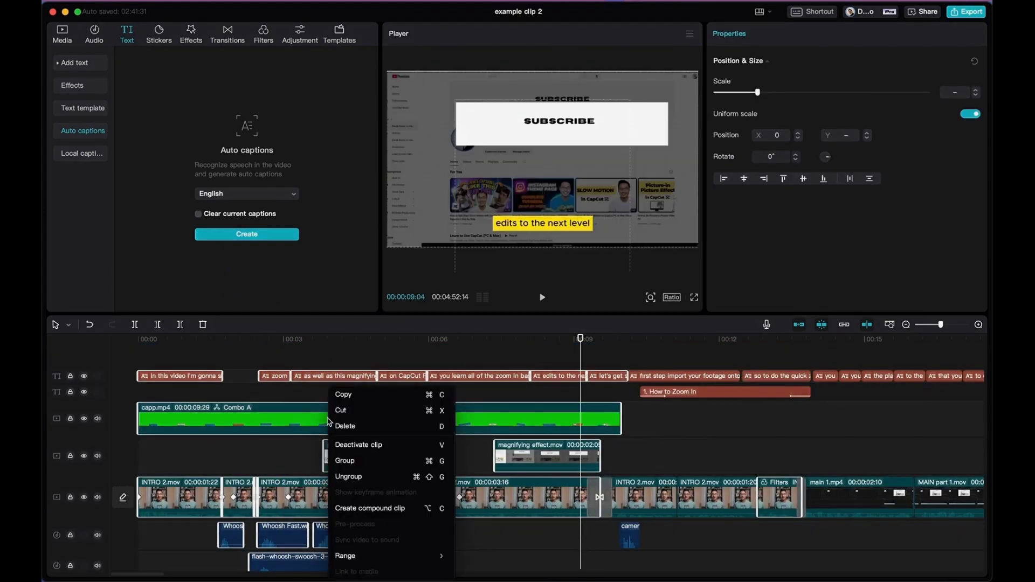
left_click(395, 518)
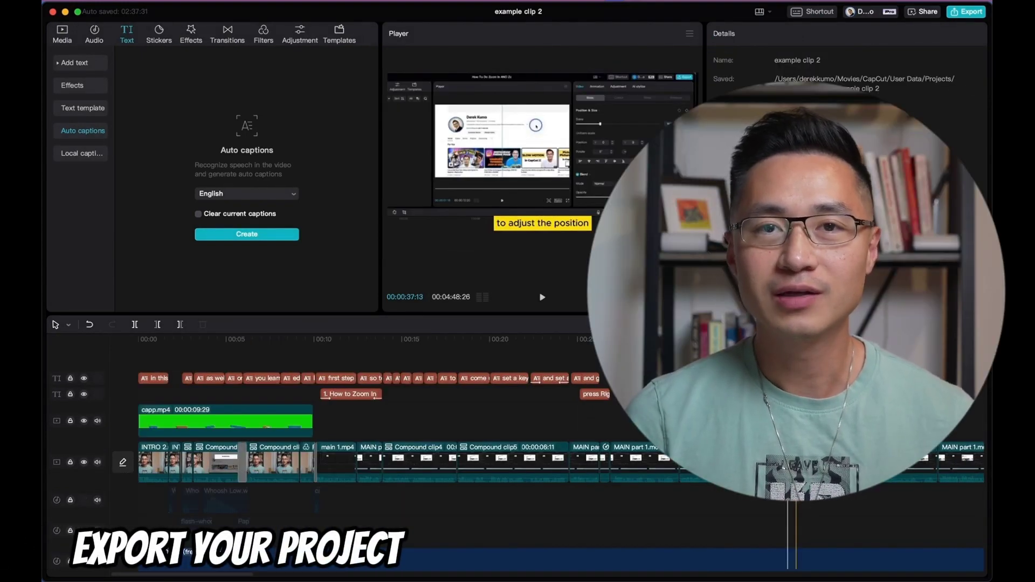
Export the project titled "example clip 2" at 1080P with recommended bit rate, H.264 codec, mov format and 30fps
left_click(975, 20)
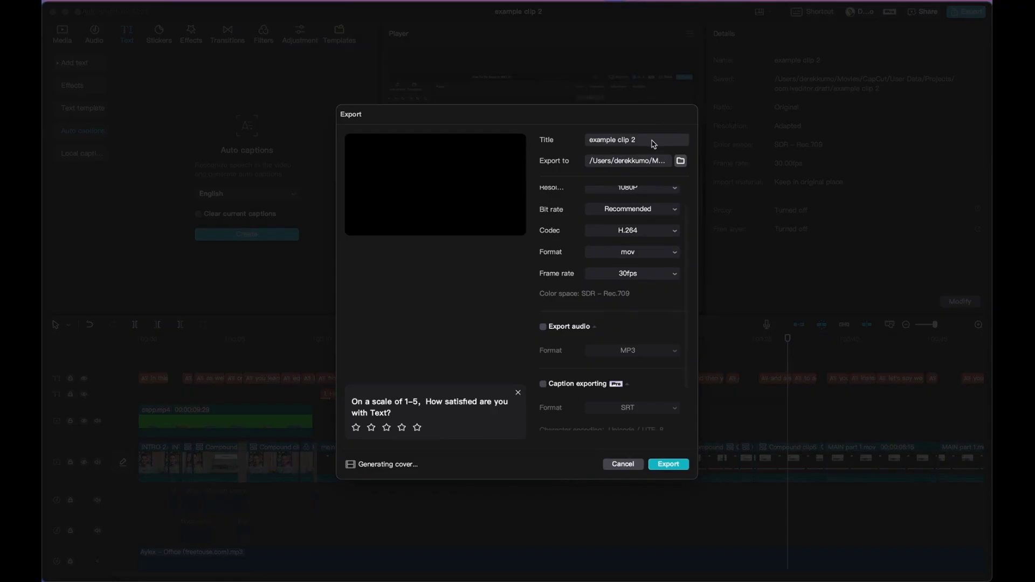
left_click_drag(652, 139, 582, 139)
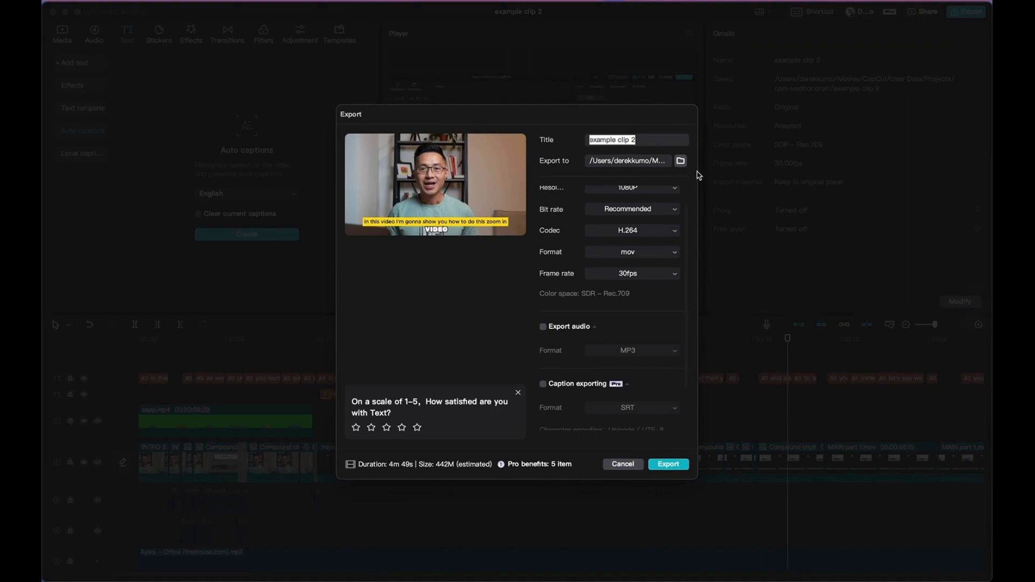
left_click(624, 190)
left_click(673, 255)
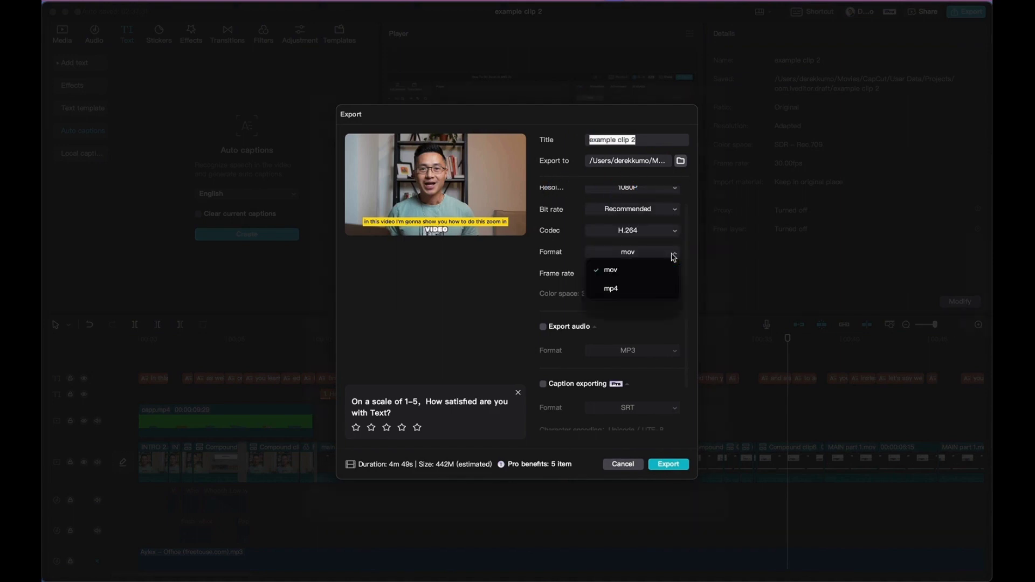
left_click(673, 258)
left_click(673, 274)
left_click(674, 276)
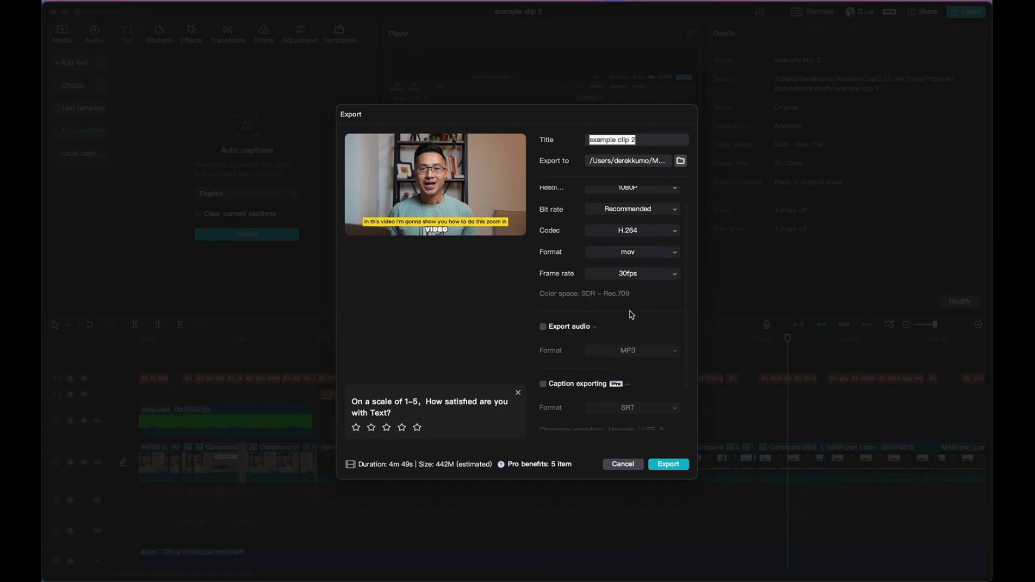
left_click(667, 467)
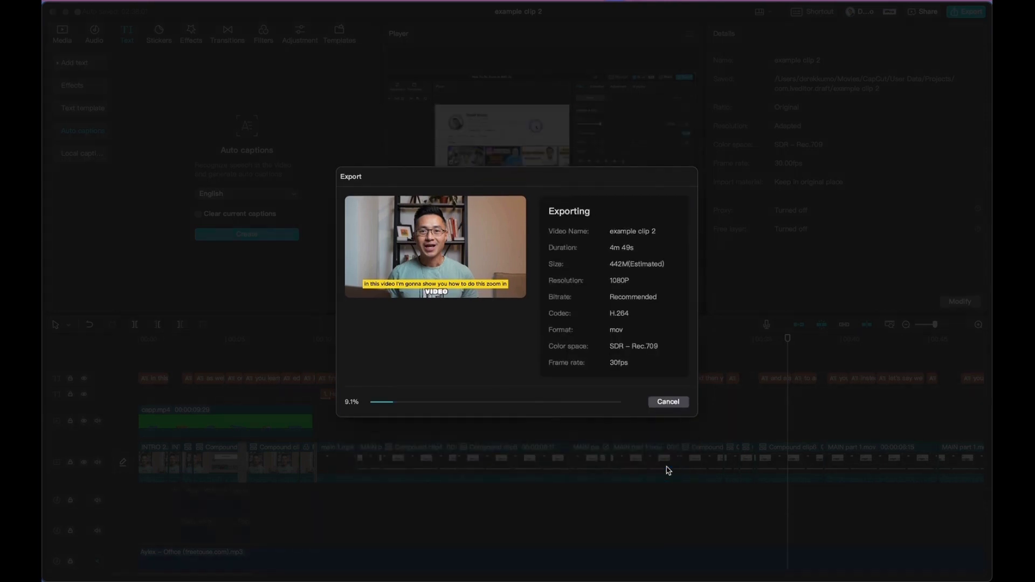